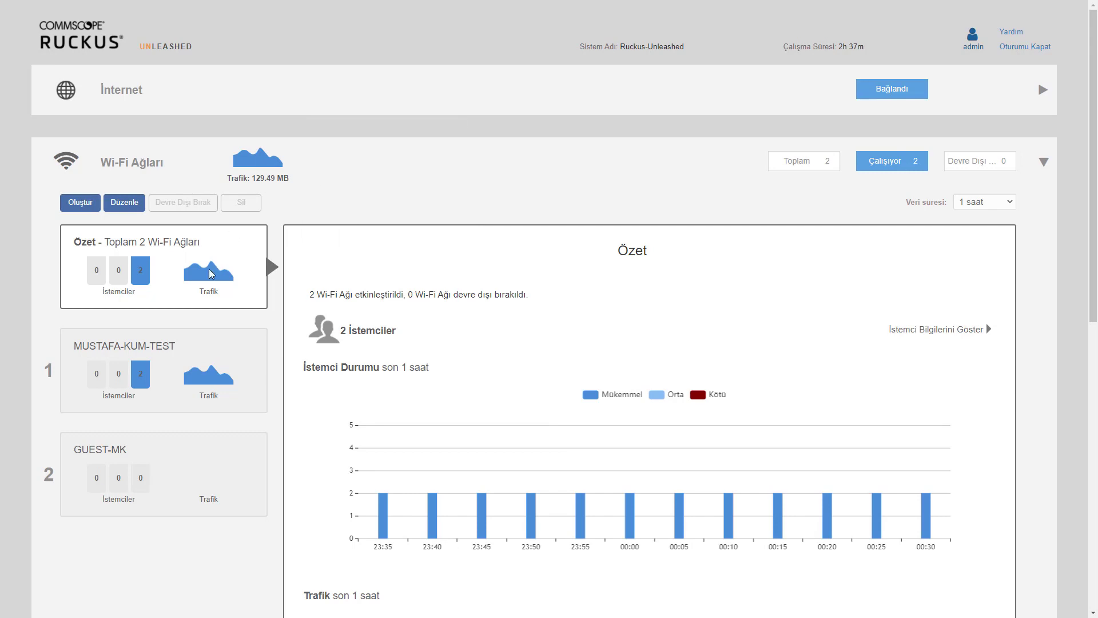
Step: Examine the client status and traffic charts of the existing test network and the GUEST-MK network
{"action": "scroll", "coordinate": [209, 184], "scroll_direction": "down", "scroll_amount": 1}
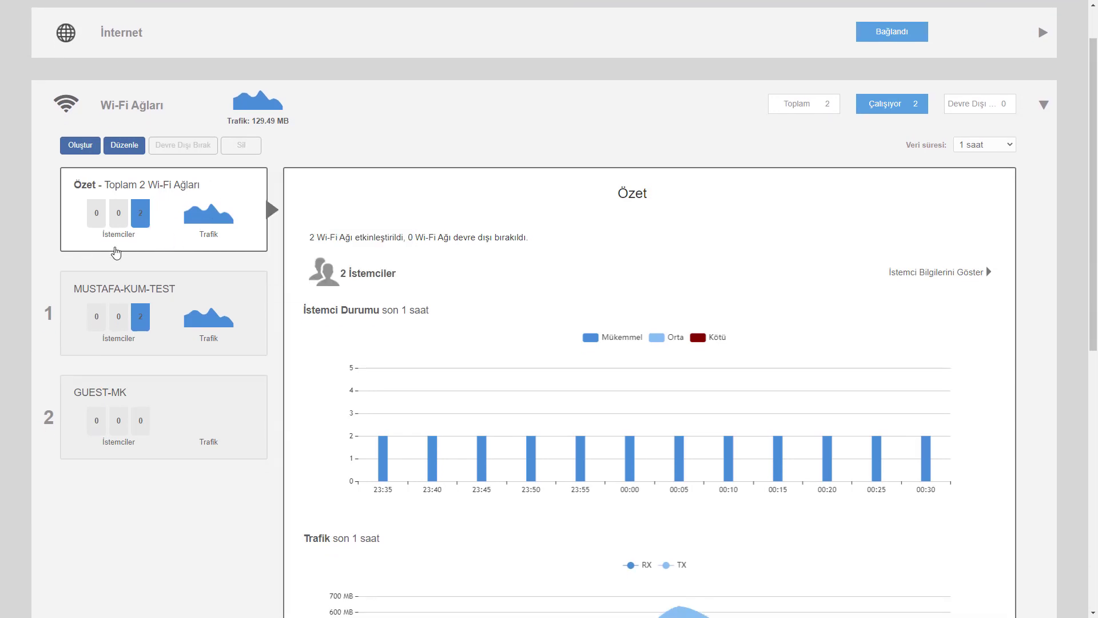
{"action": "scroll", "coordinate": [171, 351], "scroll_direction": "down", "scroll_amount": 1}
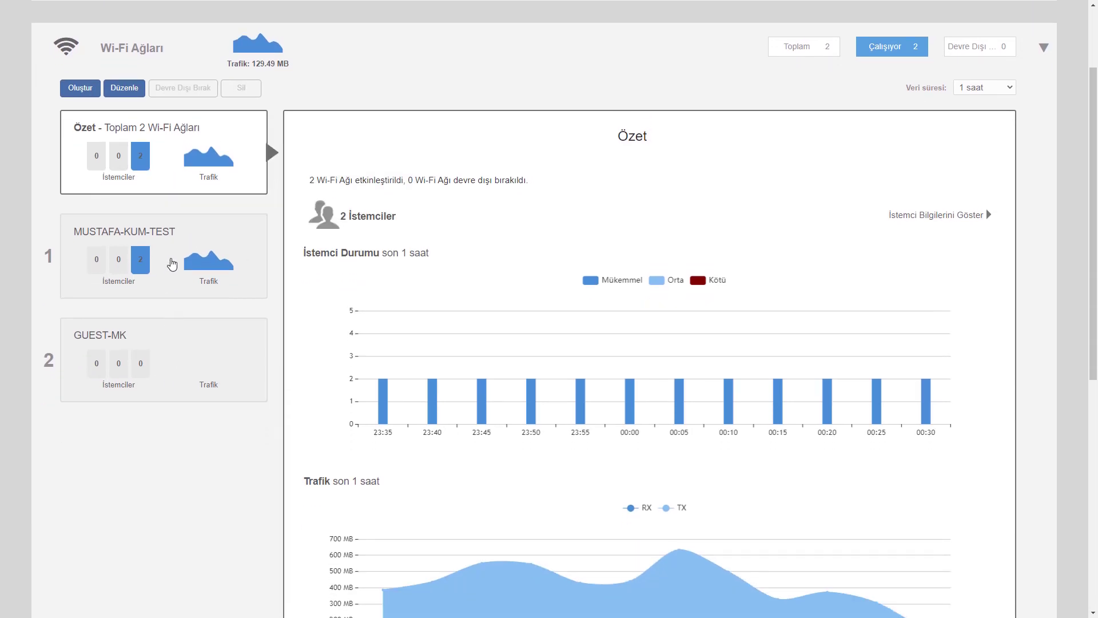
{"action": "left_click", "coordinate": [172, 262]}
{"action": "scroll", "coordinate": [172, 262], "scroll_direction": "down", "scroll_amount": 1}
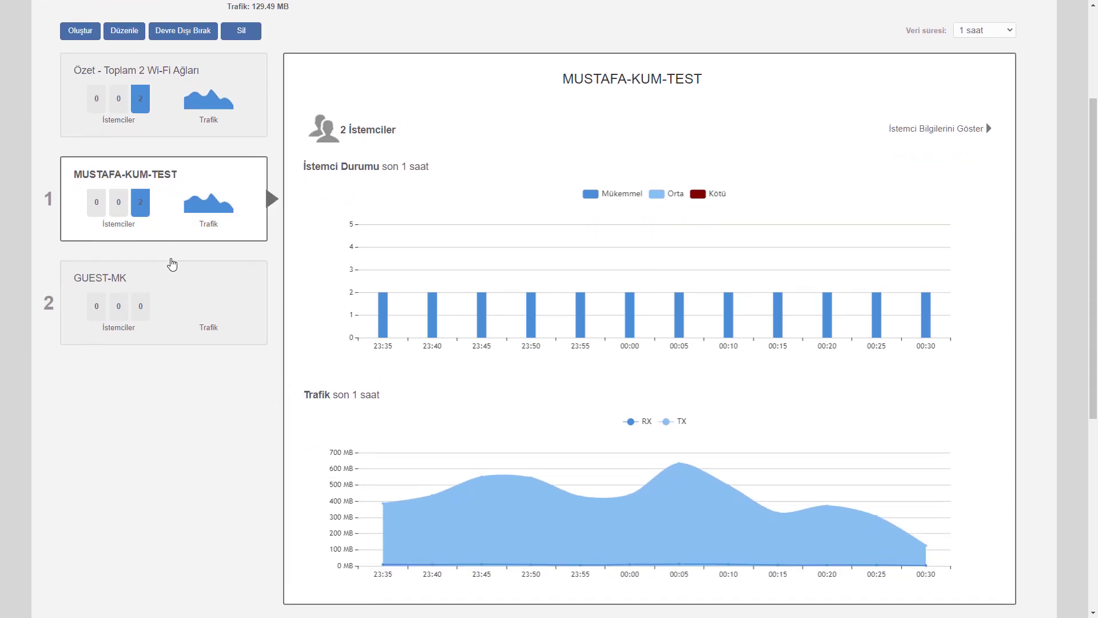
{"action": "left_click", "coordinate": [183, 295]}
{"action": "scroll", "coordinate": [184, 294], "scroll_direction": "down", "scroll_amount": 1}
{"action": "scroll", "coordinate": [185, 294], "scroll_direction": "up", "scroll_amount": 1}
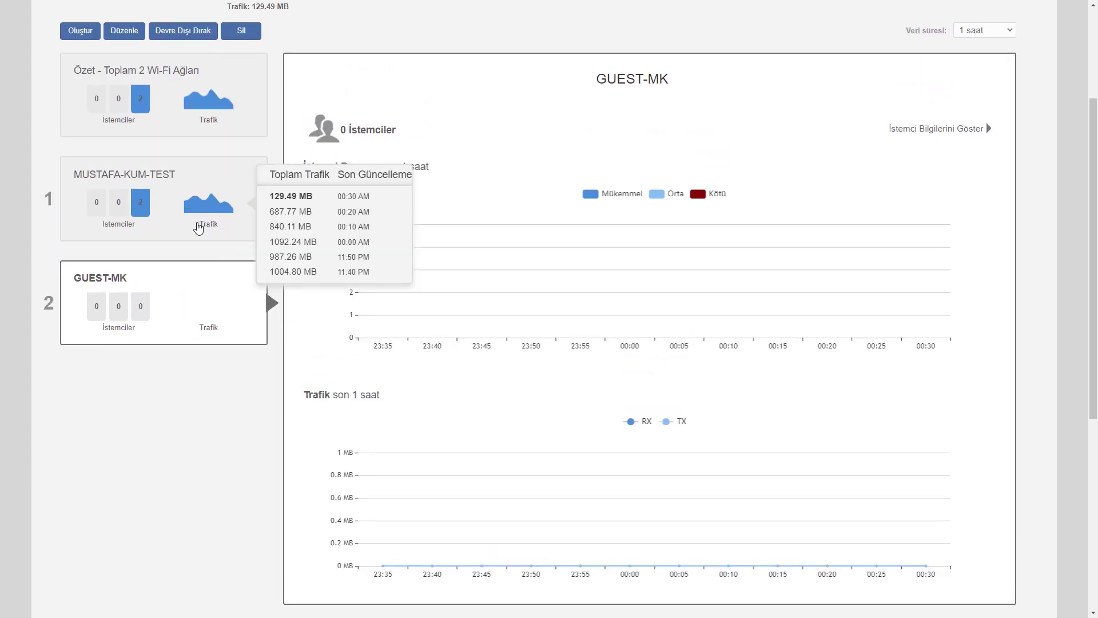
{"action": "left_click", "coordinate": [203, 225]}
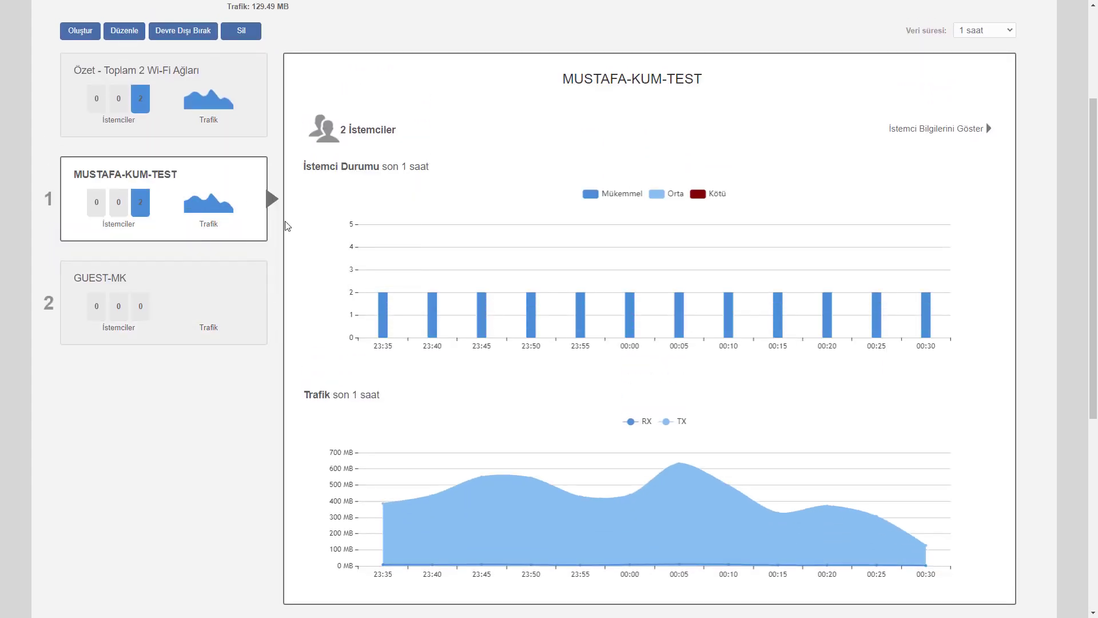
{"action": "scroll", "coordinate": [238, 216], "scroll_direction": "up", "scroll_amount": 2}
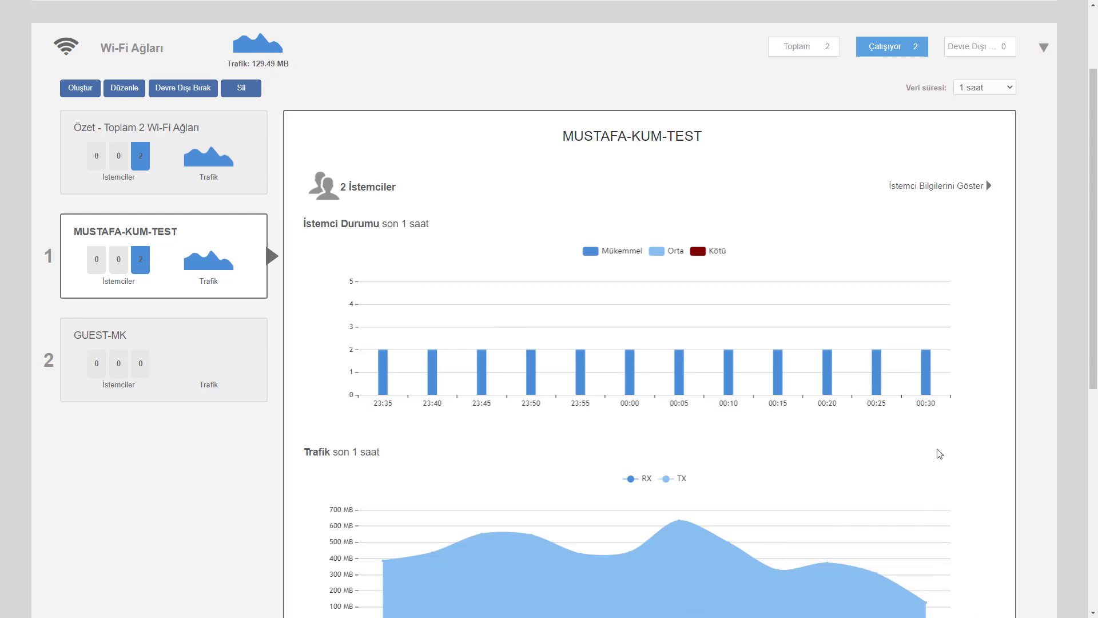
Step: Leave full-screen view and look up the GUEST-MK network among the computer's available Wi-Fi networks
{"action": "key", "text": "super"}
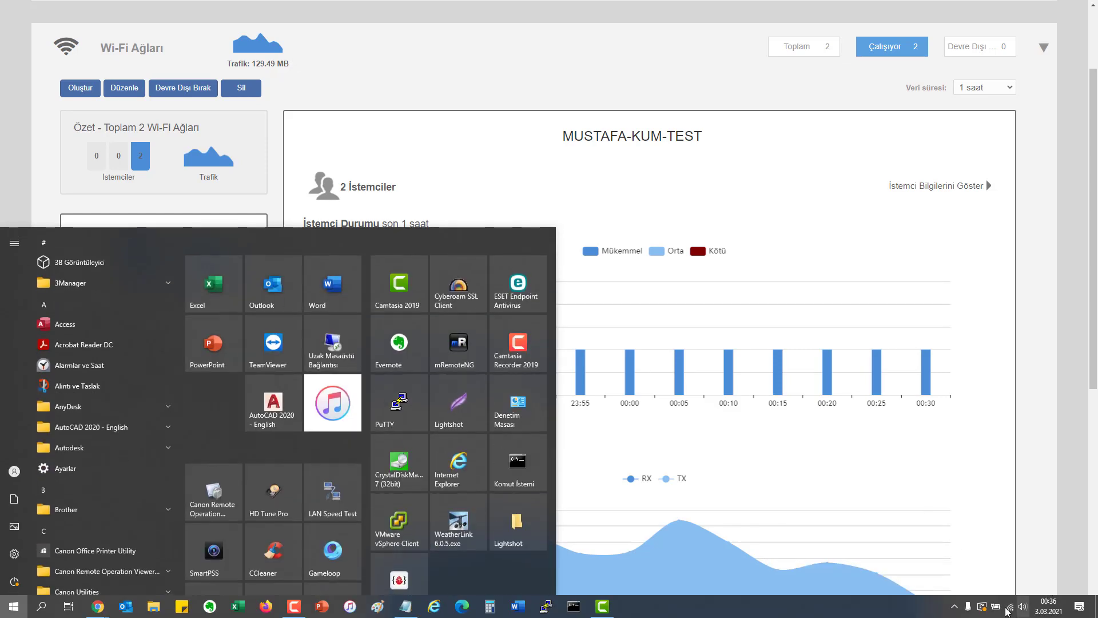
{"action": "left_click", "coordinate": [1009, 606]}
{"action": "left_click", "coordinate": [1010, 606]}
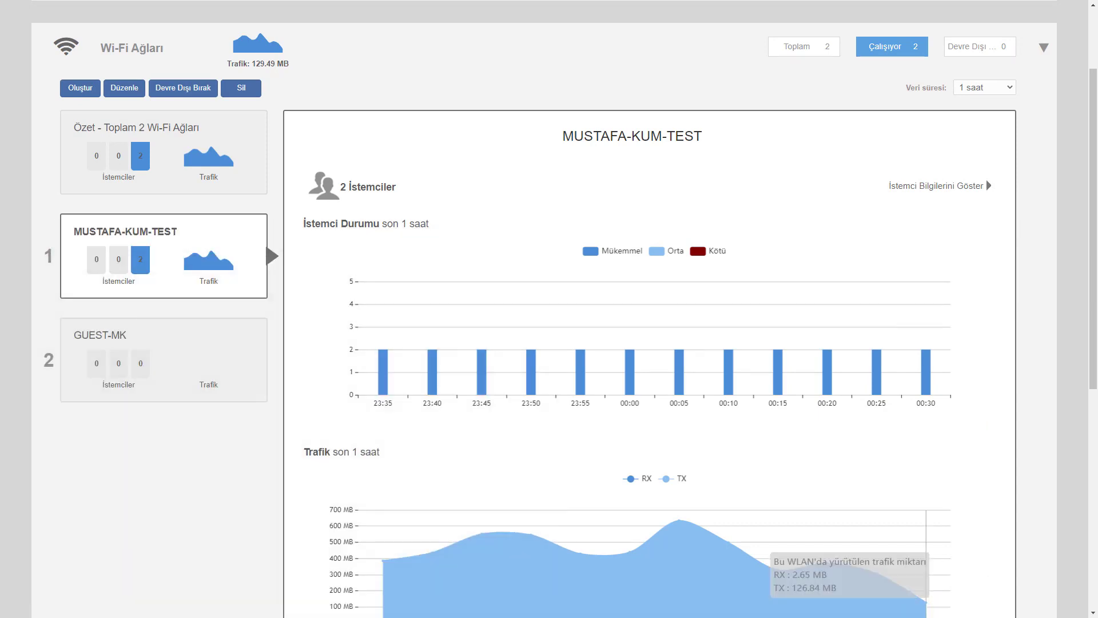
{"action": "key", "text": "Escape"}
{"action": "key", "text": "F11"}
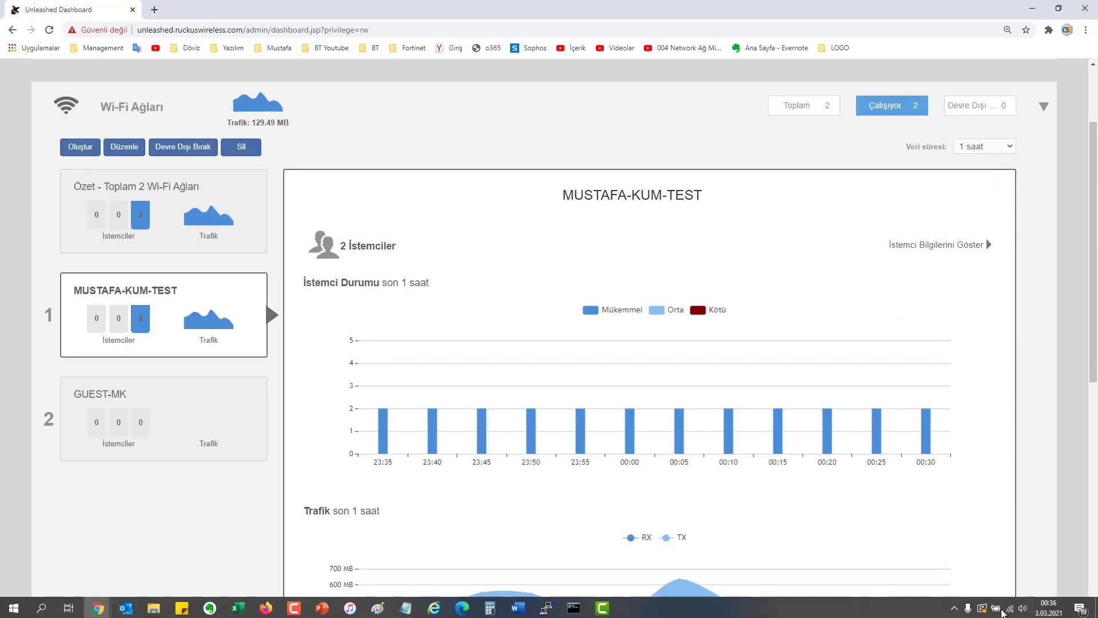
{"action": "left_click", "coordinate": [1010, 606]}
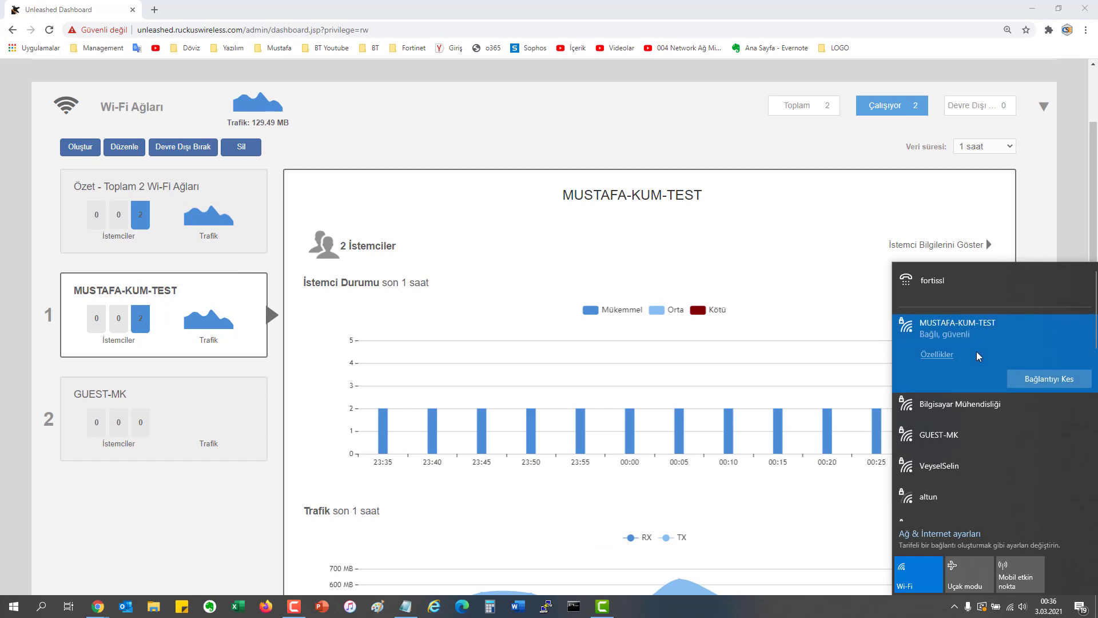
{"action": "left_click", "coordinate": [964, 435]}
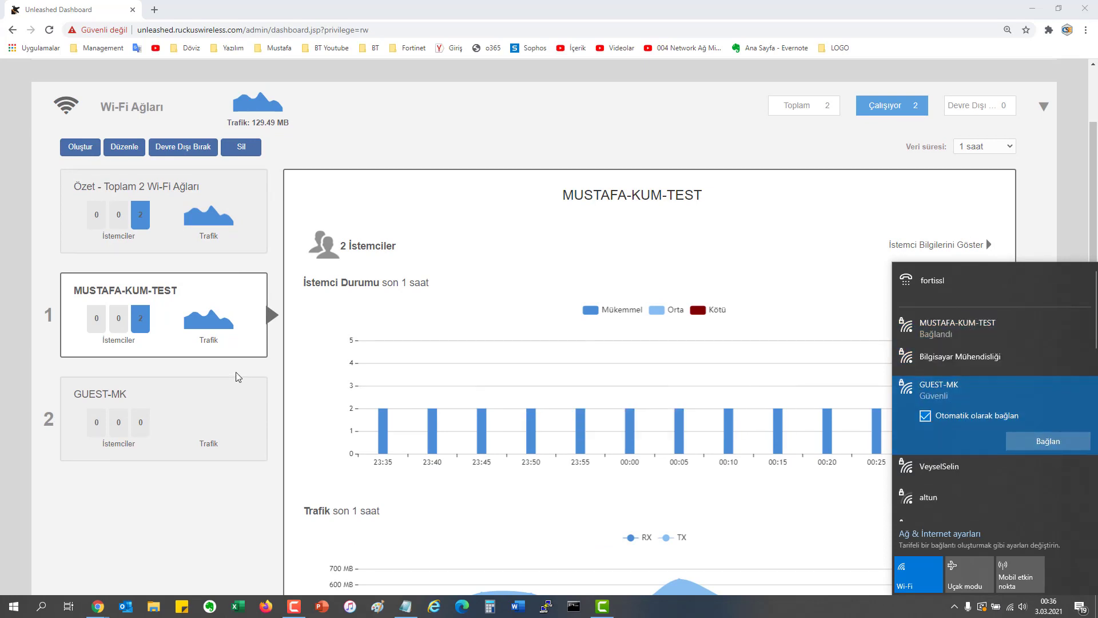
Step: Start creating a new WLAN and name it PERSONEL-MK
{"action": "left_click", "coordinate": [176, 399]}
{"action": "left_click", "coordinate": [89, 151]}
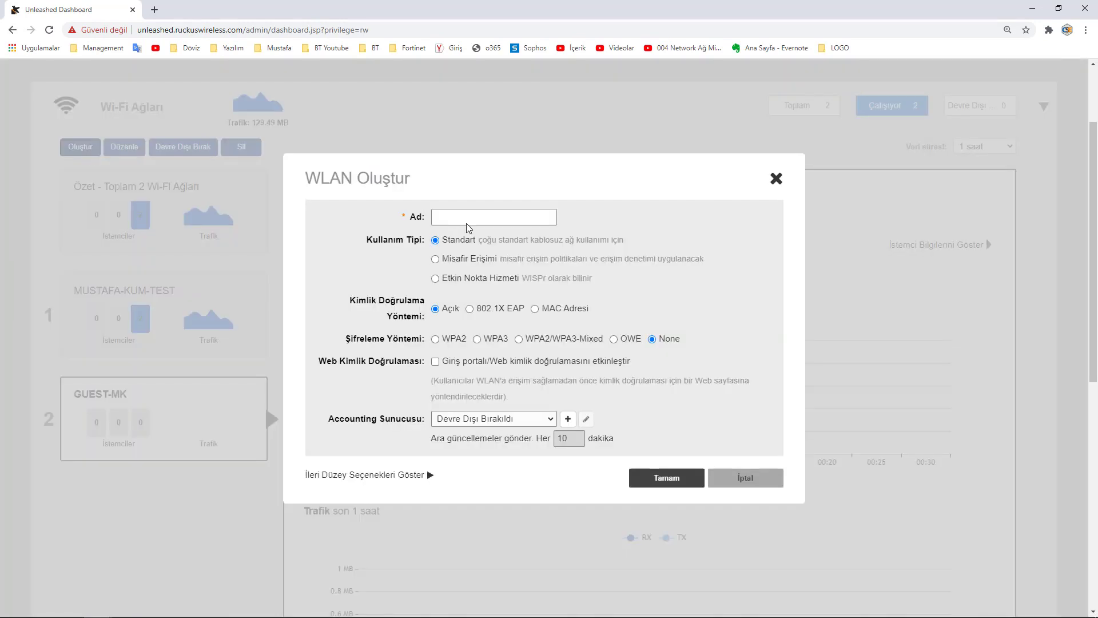
{"action": "left_click", "coordinate": [469, 220]}
{"action": "type", "text": "PERSO"}
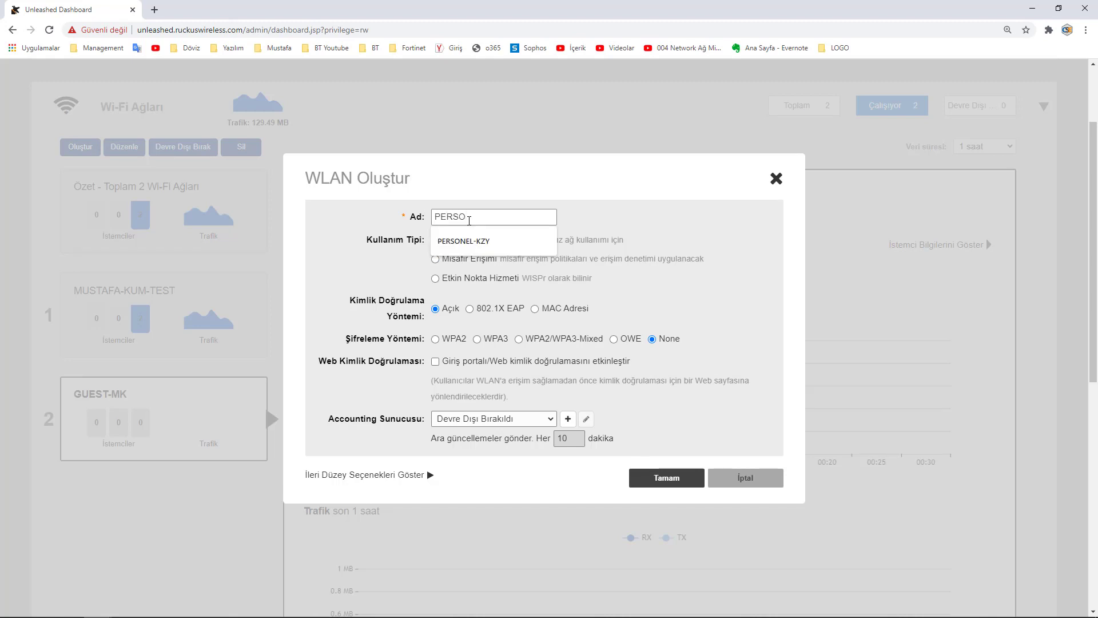
{"action": "type", "text": "S"}
{"action": "key", "text": "BackSpace"}
{"action": "type", "text": "NEL-MK"}
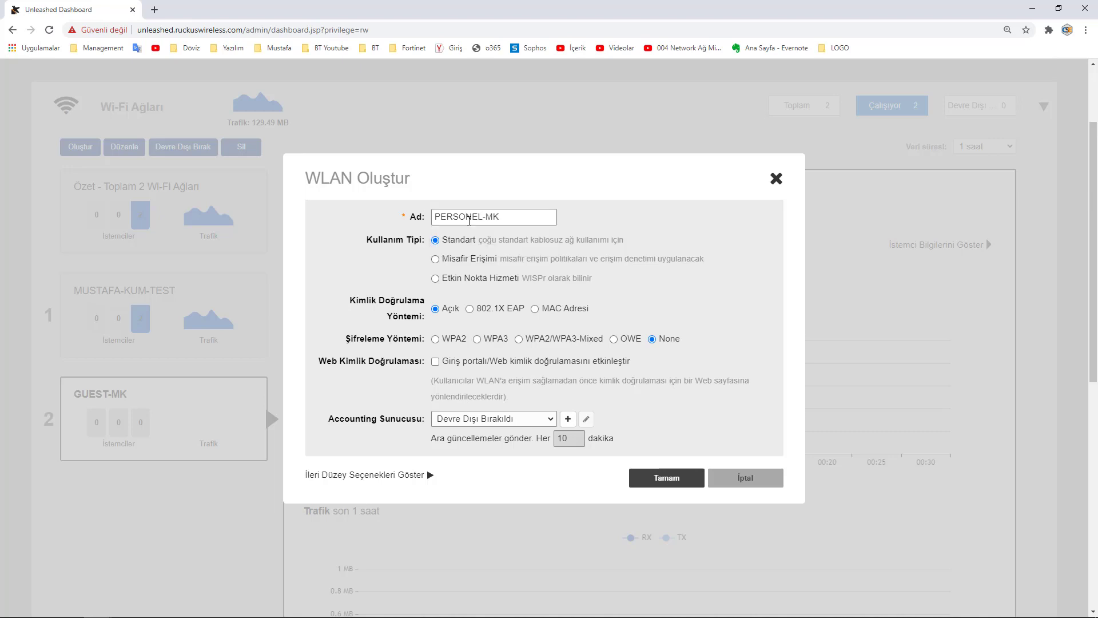
Step: Try the Misafir Erişimi usage type and review its advanced restricted subnet and WLAN priority options, including the VLAN access value
{"action": "left_click", "coordinate": [469, 259]}
{"action": "scroll", "coordinate": [478, 297], "scroll_direction": "down", "scroll_amount": 1}
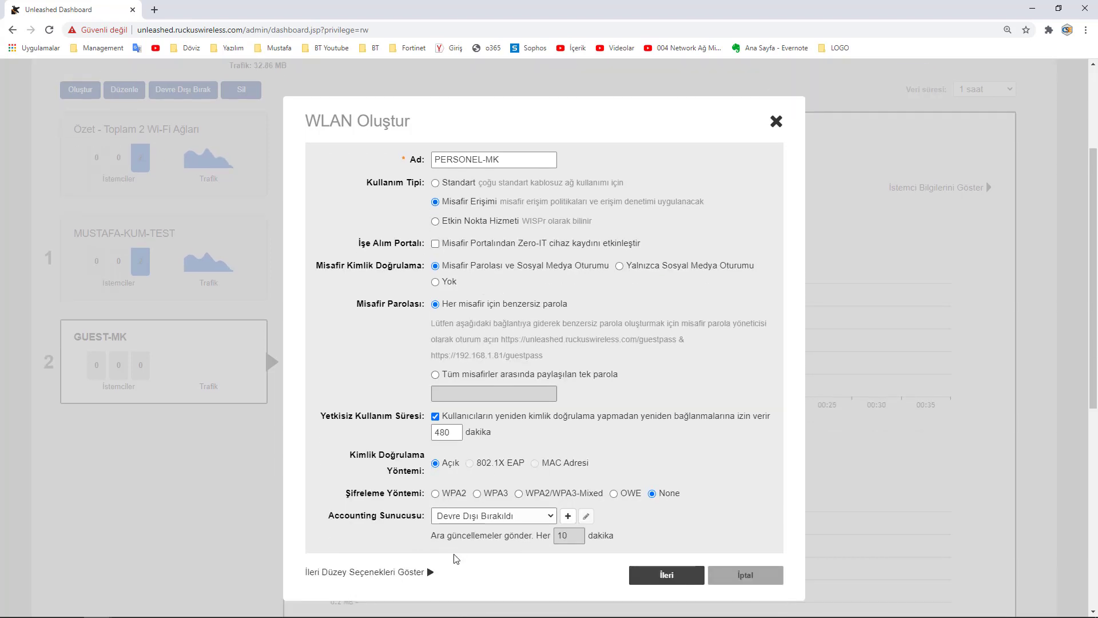
{"action": "left_click", "coordinate": [430, 575]}
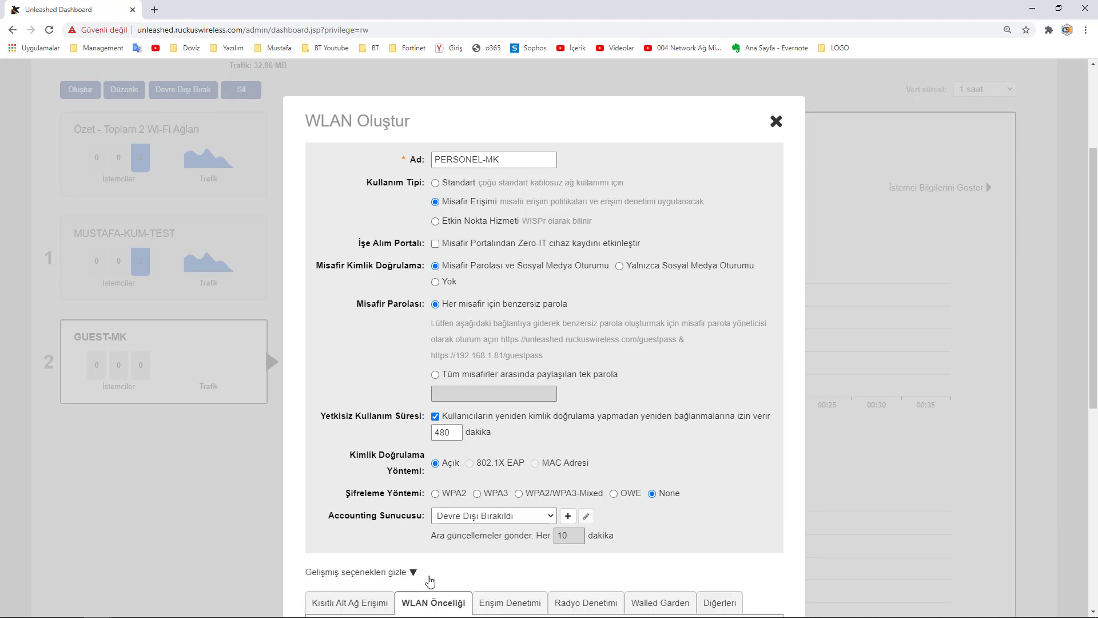
{"action": "scroll", "coordinate": [368, 498], "scroll_direction": "down", "scroll_amount": 2}
{"action": "left_click", "coordinate": [367, 493]}
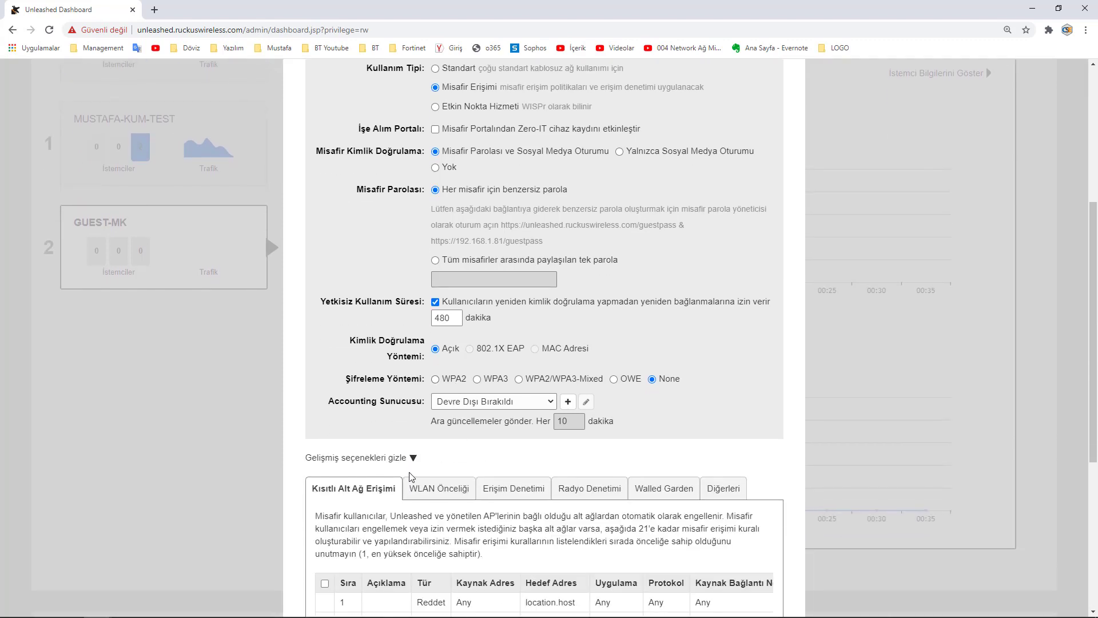
{"action": "scroll", "coordinate": [452, 398], "scroll_direction": "down", "scroll_amount": 3}
{"action": "left_click", "coordinate": [459, 318]}
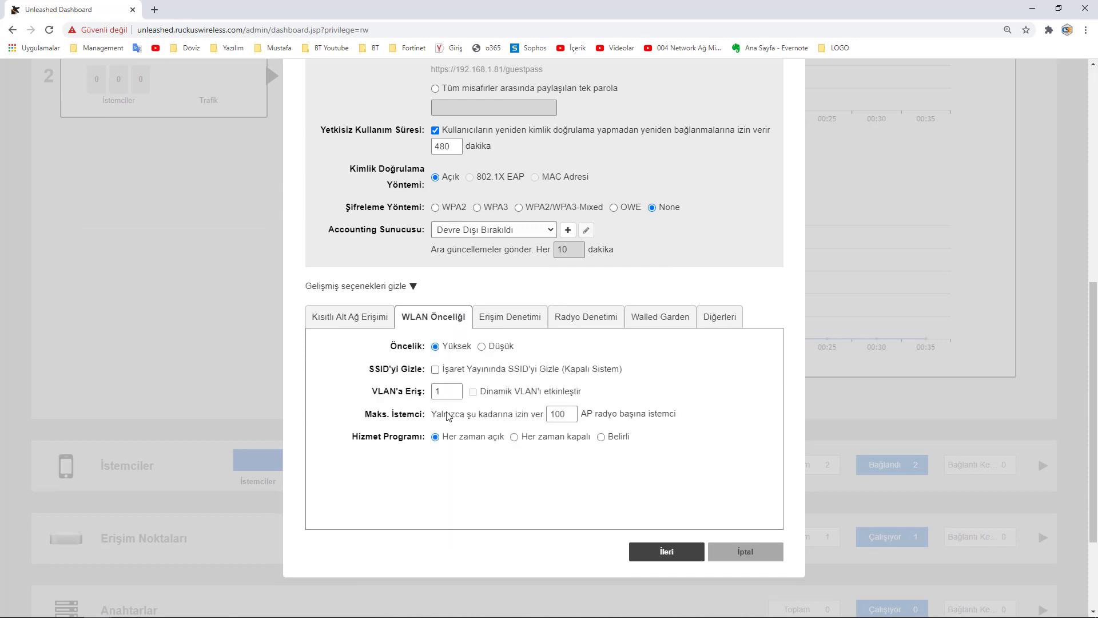
{"action": "left_click_drag", "start_coordinate": [455, 395], "coordinate": [426, 397]}
Step: Try the Etkin Nokta Hizmeti usage type and review its access control, radio control, other and WLAN priority options
{"action": "scroll", "coordinate": [569, 463], "scroll_direction": "up", "scroll_amount": 2}
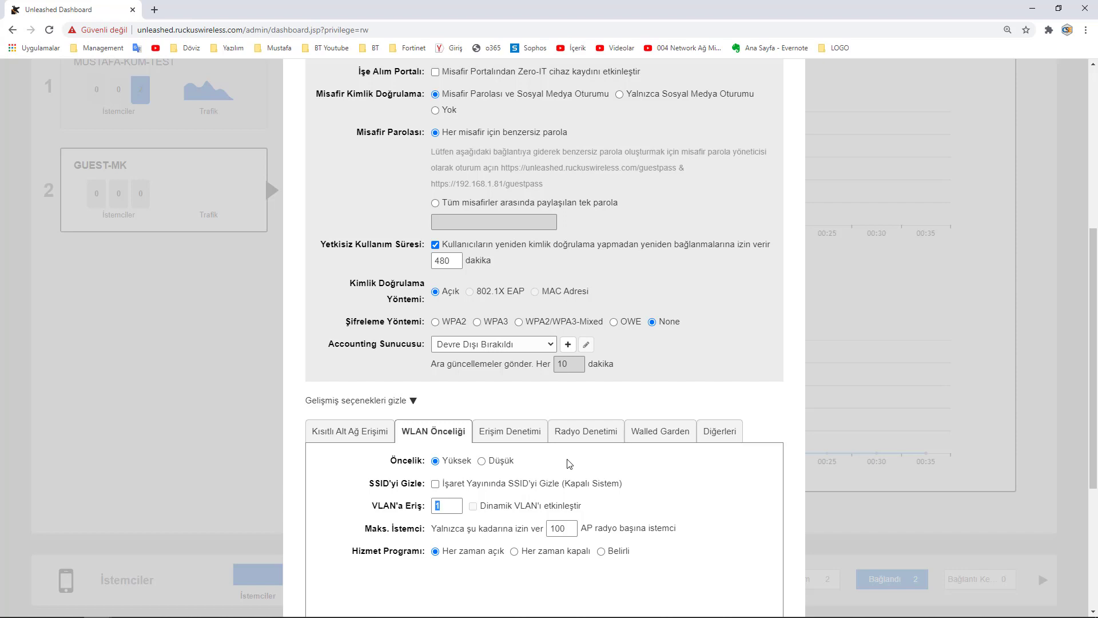
{"action": "scroll", "coordinate": [570, 463], "scroll_direction": "up", "scroll_amount": 1}
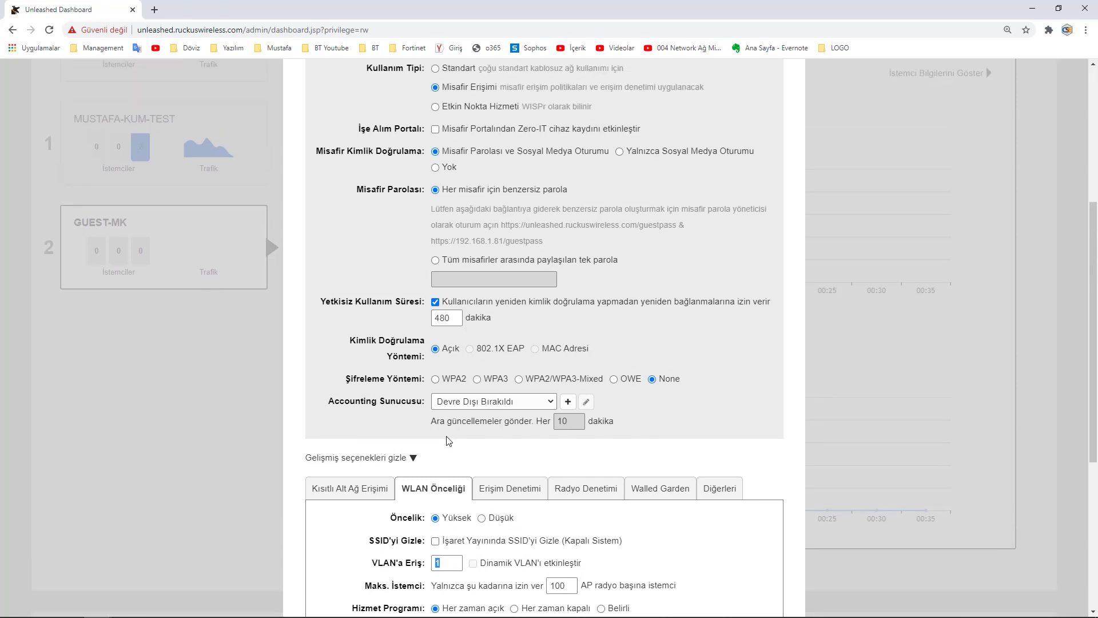
{"action": "scroll", "coordinate": [450, 441], "scroll_direction": "up", "scroll_amount": 4}
{"action": "left_click", "coordinate": [470, 335]}
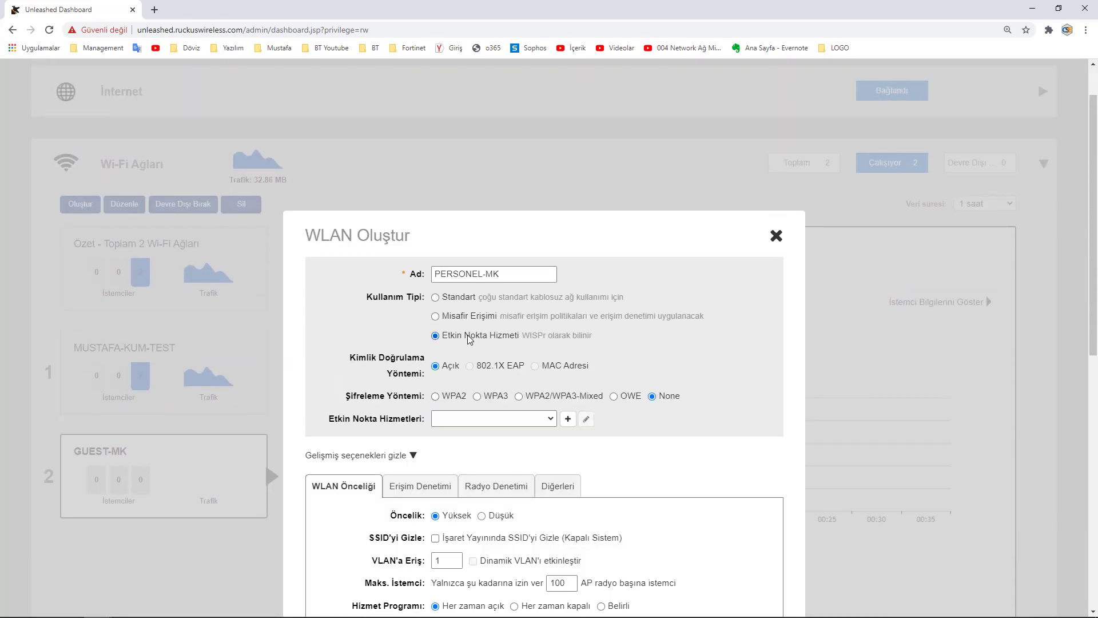
{"action": "scroll", "coordinate": [470, 338], "scroll_direction": "down", "scroll_amount": 1}
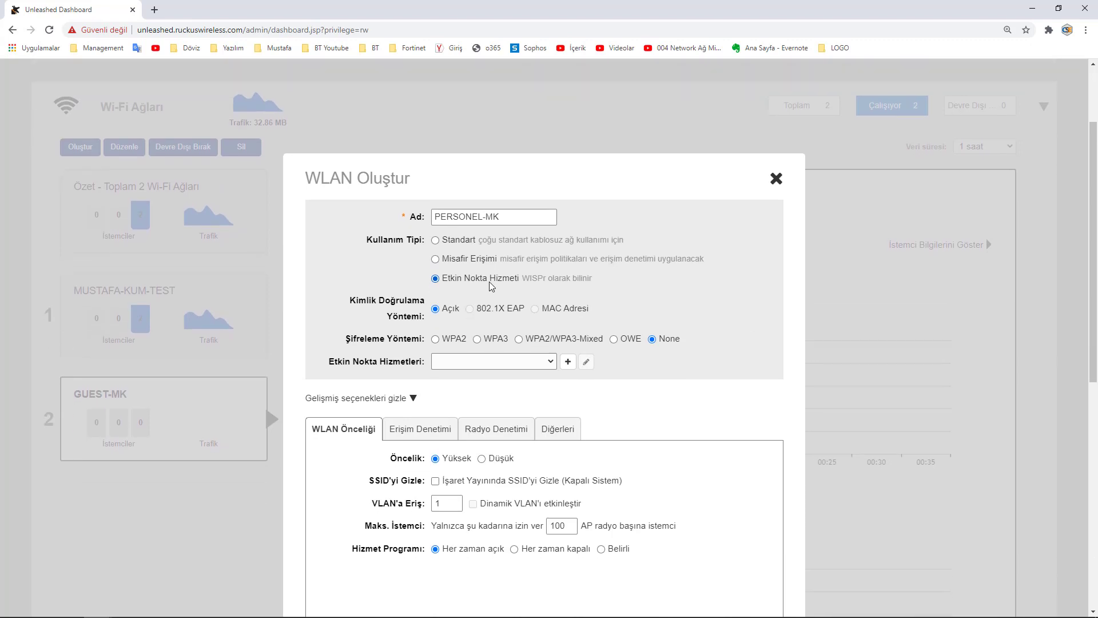
{"action": "scroll", "coordinate": [496, 290], "scroll_direction": "down", "scroll_amount": 1}
{"action": "left_click", "coordinate": [418, 372]}
{"action": "left_click", "coordinate": [502, 379]}
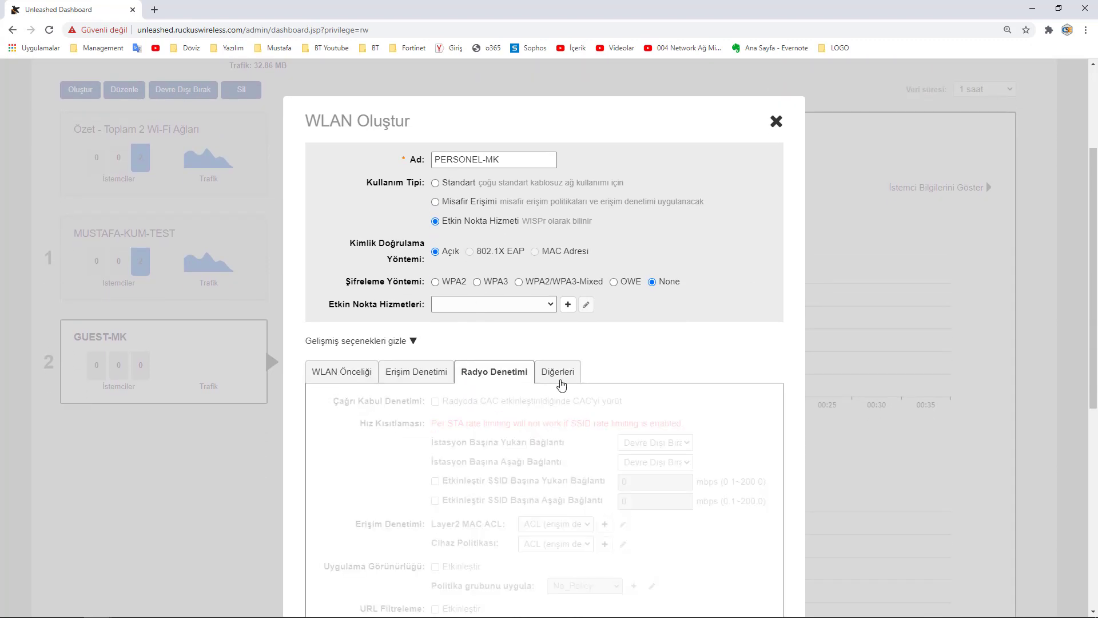
{"action": "left_click", "coordinate": [558, 373]}
{"action": "left_click", "coordinate": [359, 372]}
Step: Set the usage type to Standart with WPA2 encryption, enter the WLAN password and reveal it
{"action": "left_click", "coordinate": [443, 183]}
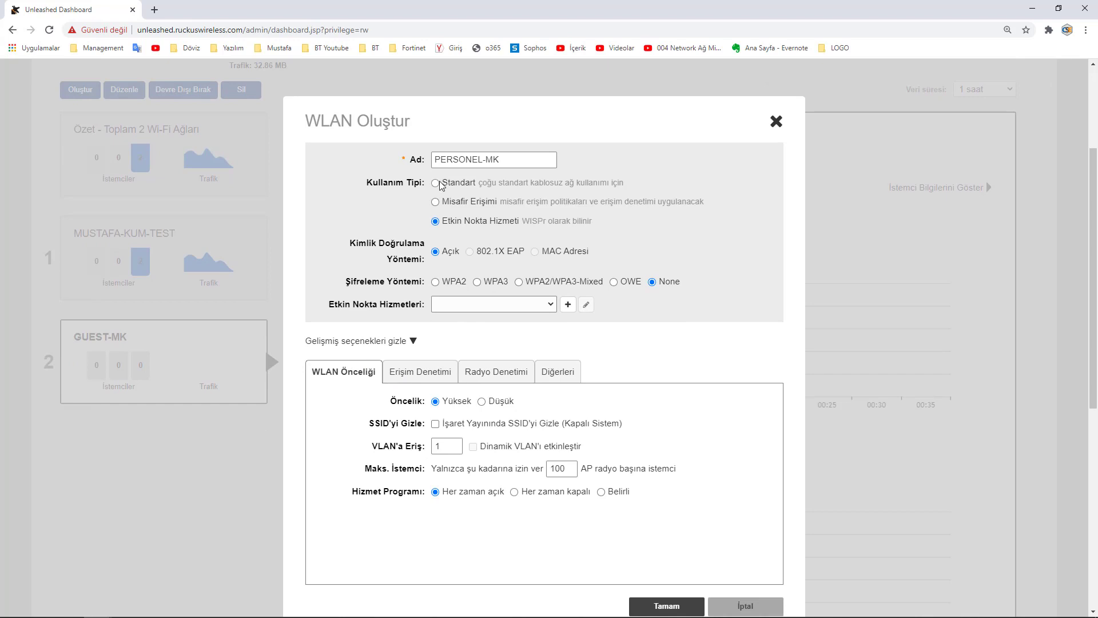
{"action": "left_click", "coordinate": [445, 284]}
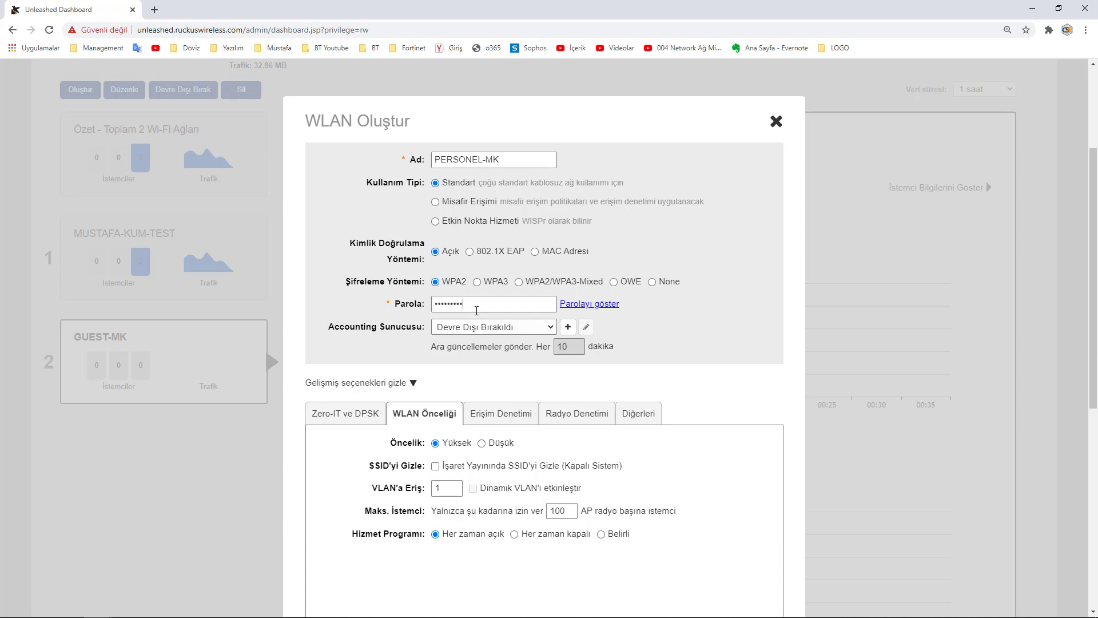
{"action": "left_click", "coordinate": [578, 304]}
Step: Review the standard WLAN's advanced options for Zero-IT and DPSK, WLAN priority, access control, radio control and other settings
{"action": "left_click", "coordinate": [347, 418]}
{"action": "scroll", "coordinate": [490, 228], "scroll_direction": "down", "scroll_amount": 1}
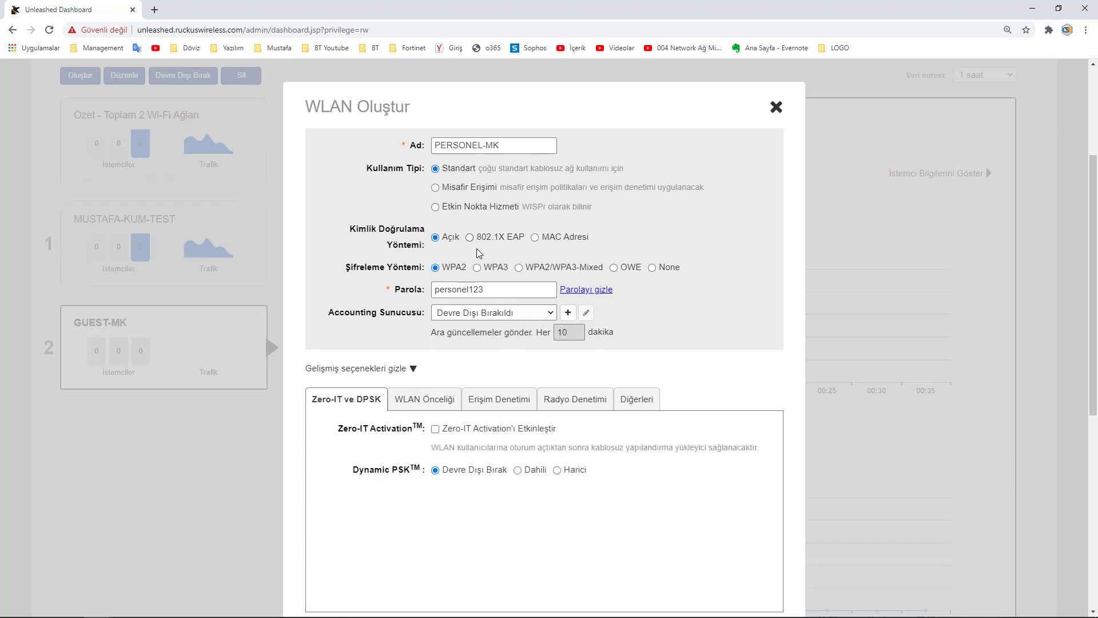
{"action": "left_click", "coordinate": [424, 357]}
{"action": "left_click", "coordinate": [517, 356]}
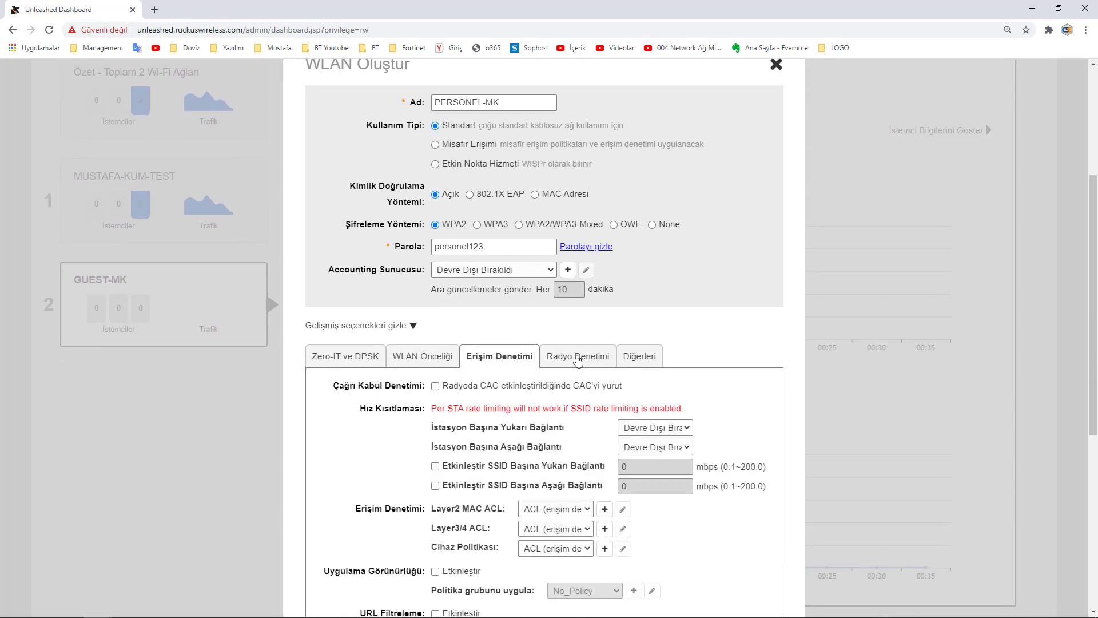
{"action": "left_click", "coordinate": [609, 356]}
{"action": "scroll", "coordinate": [364, 265], "scroll_direction": "down", "scroll_amount": 2}
{"action": "left_click", "coordinate": [355, 246]}
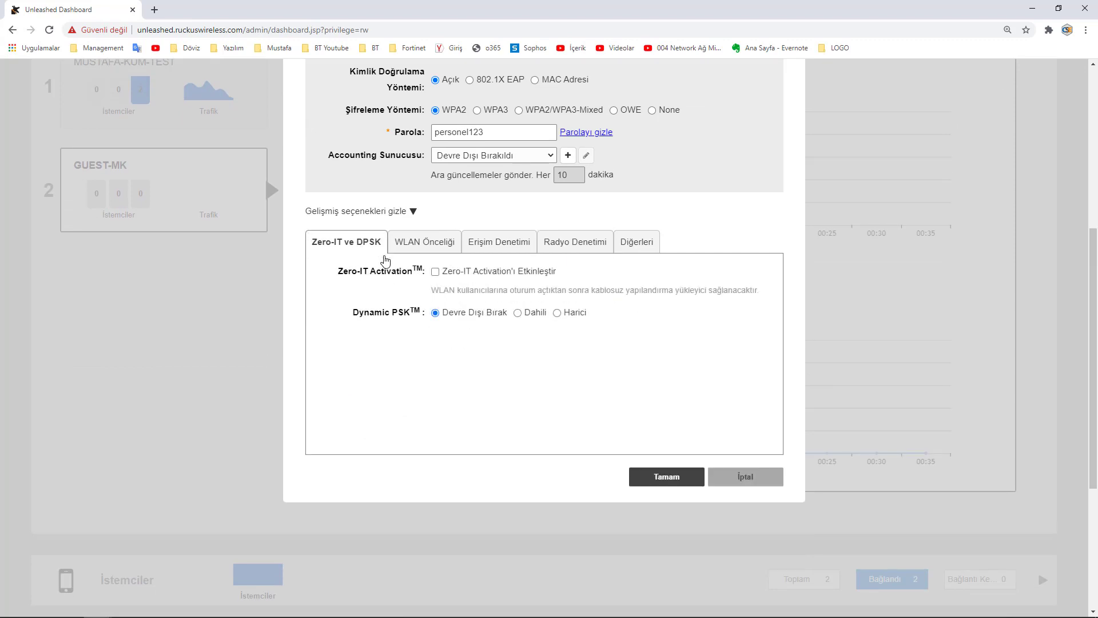
{"action": "scroll", "coordinate": [400, 246], "scroll_direction": "down", "scroll_amount": 1}
{"action": "left_click", "coordinate": [441, 188]}
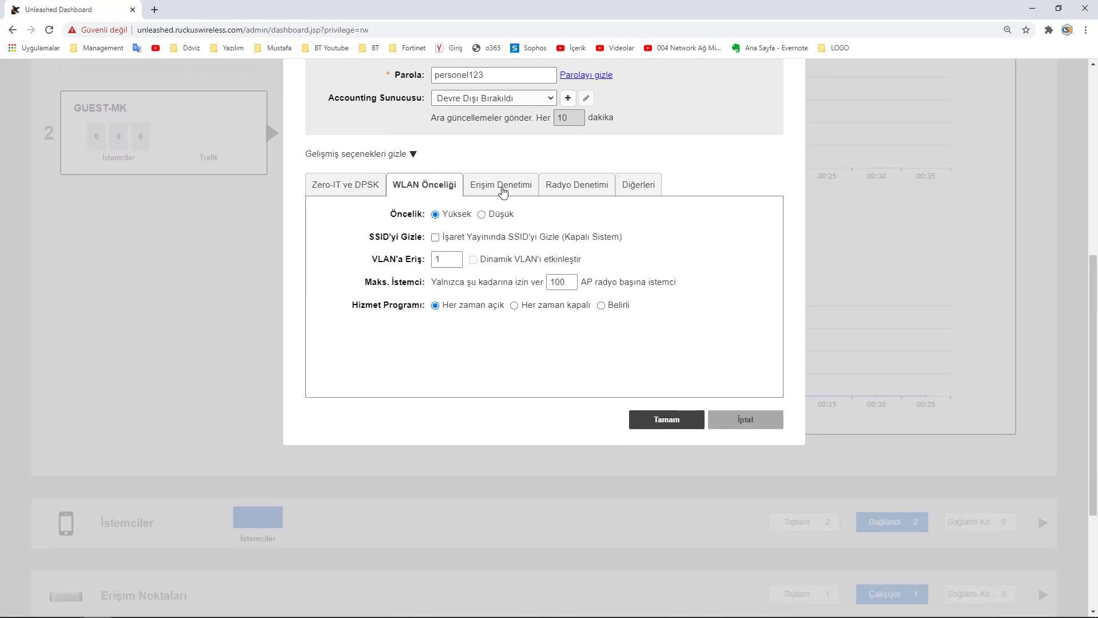
{"action": "left_click", "coordinate": [503, 190]}
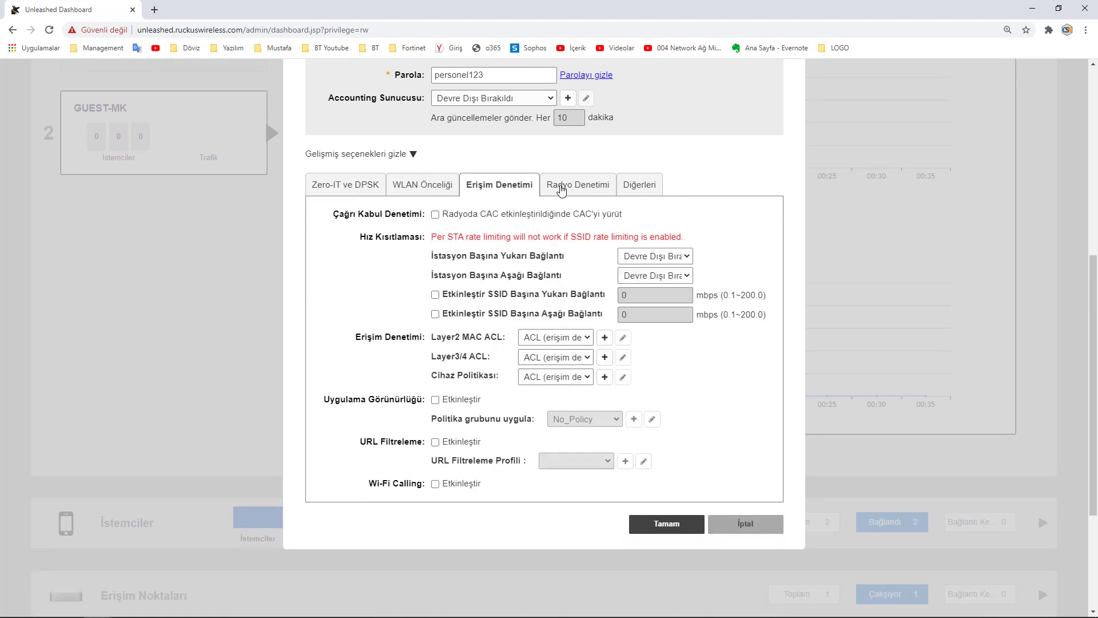
{"action": "left_click", "coordinate": [561, 190]}
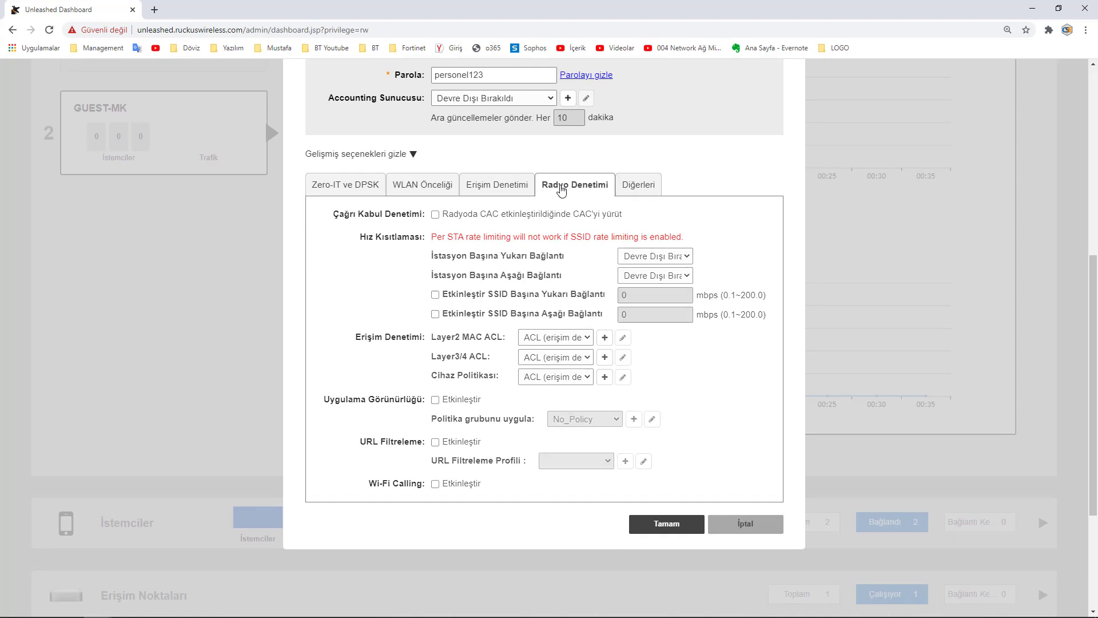
{"action": "left_click", "coordinate": [636, 186]}
{"action": "left_click", "coordinate": [428, 186]}
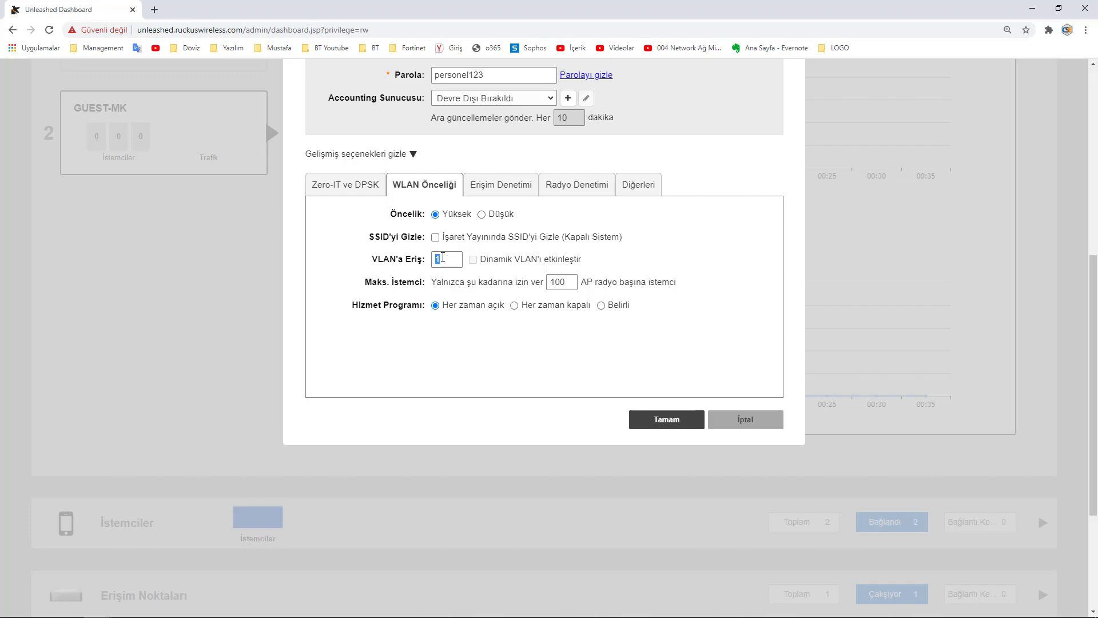
Step: Compare the fields offered by the WPA3, WPA2/WPA3-Mixed, OWE and None encryption methods
{"action": "scroll", "coordinate": [439, 297], "scroll_direction": "up", "scroll_amount": 3}
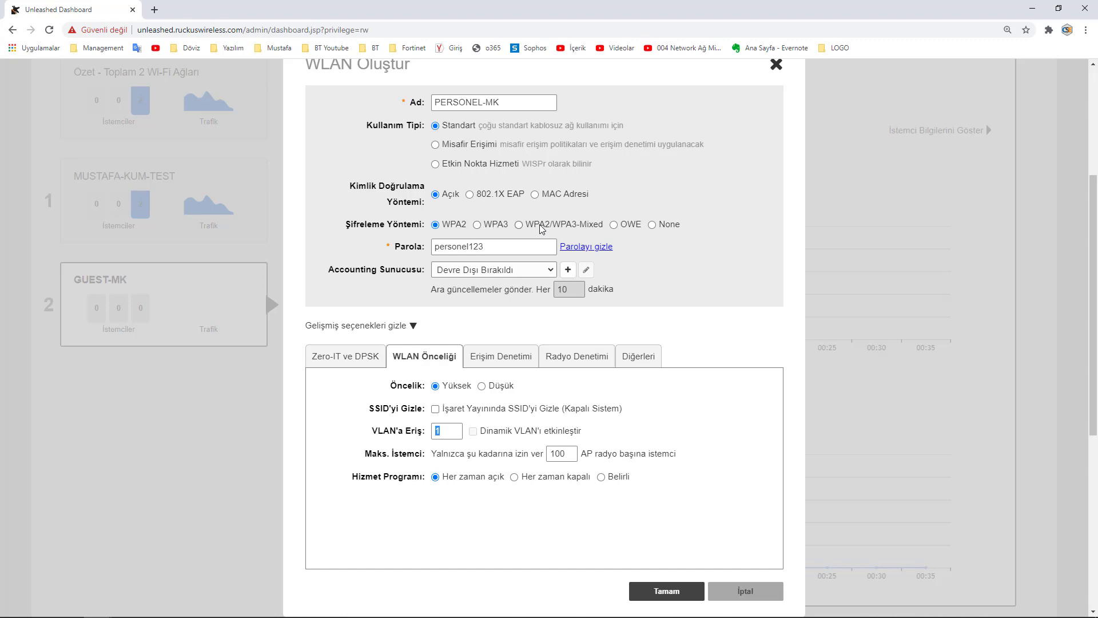
{"action": "left_click", "coordinate": [489, 226]}
{"action": "left_click", "coordinate": [543, 226]}
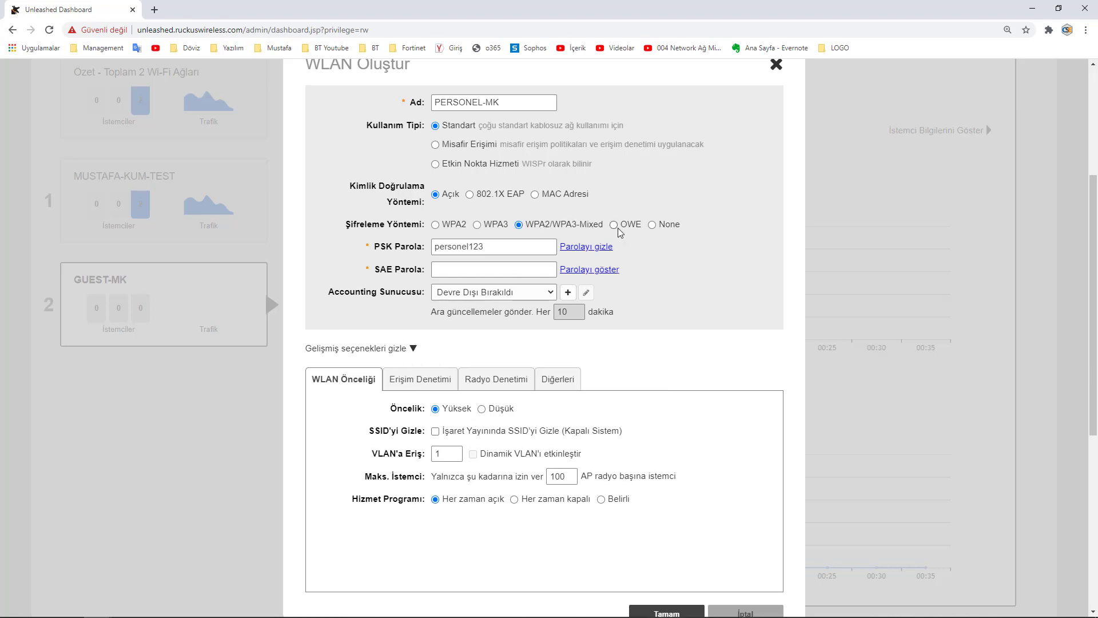
{"action": "left_click", "coordinate": [623, 228]}
{"action": "left_click", "coordinate": [658, 226]}
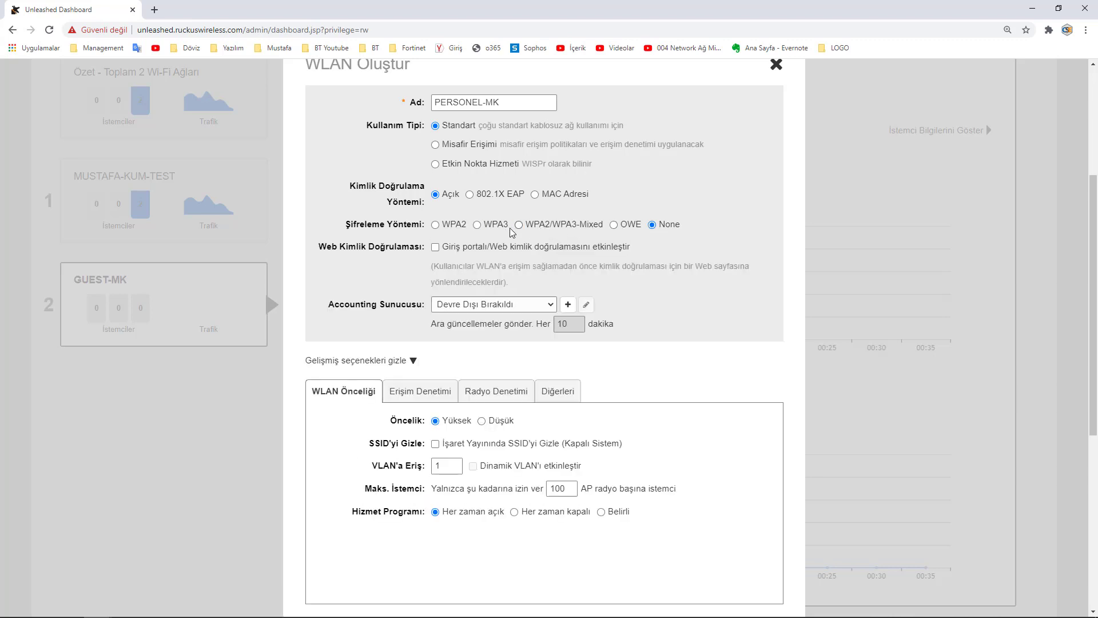
Step: Set the encryption method back to WPA2 and create the PERSONEL-MK WLAN with its remaining options left as they are
{"action": "left_click", "coordinate": [458, 228]}
{"action": "left_click", "coordinate": [653, 225]}
{"action": "left_click", "coordinate": [438, 226]}
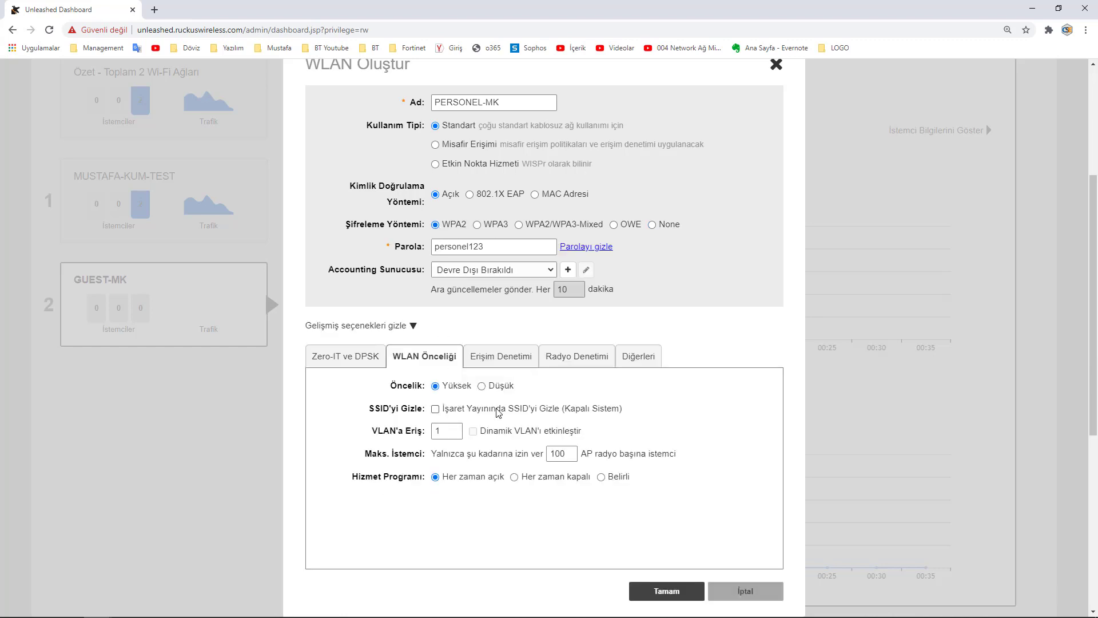
{"action": "scroll", "coordinate": [503, 412], "scroll_direction": "down", "scroll_amount": 1}
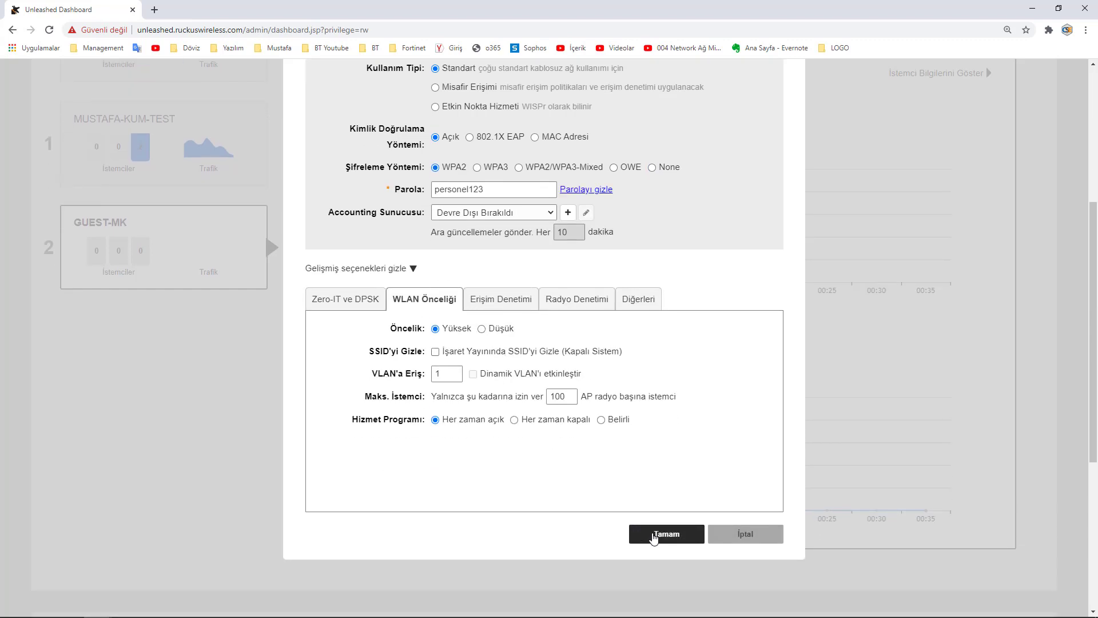
{"action": "scroll", "coordinate": [635, 504], "scroll_direction": "up", "scroll_amount": 3}
{"action": "scroll", "coordinate": [619, 467], "scroll_direction": "down", "scroll_amount": 2}
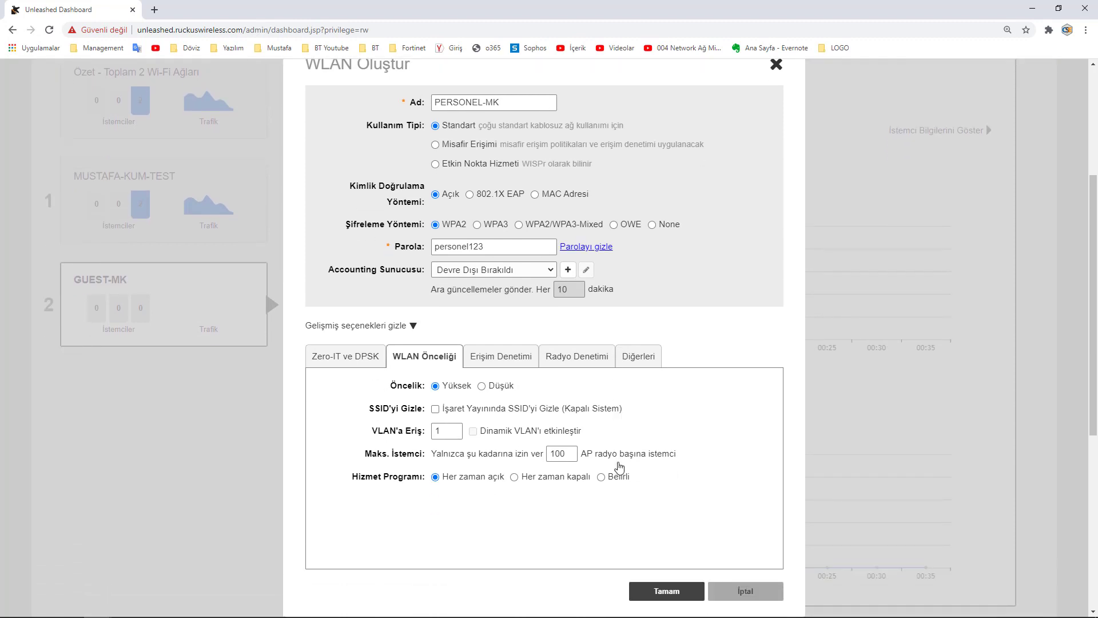
{"action": "left_click", "coordinate": [659, 595]}
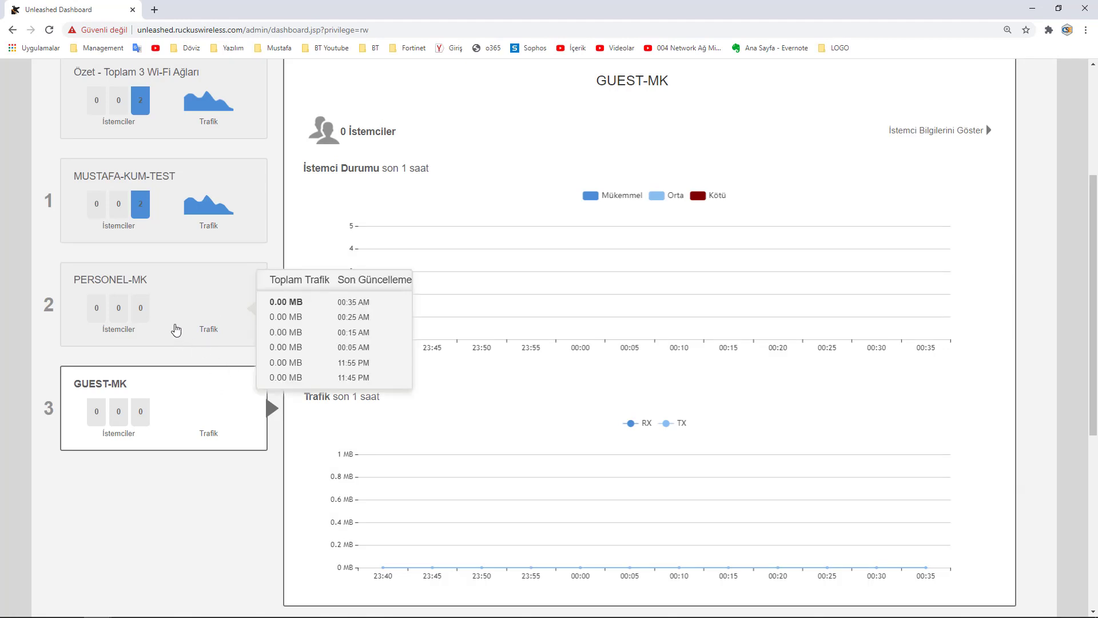
Step: View the client status and traffic charts of PERSONEL-MK and of the first Wi-Fi network in the list
{"action": "left_click", "coordinate": [176, 320]}
{"action": "scroll", "coordinate": [176, 320], "scroll_direction": "up", "scroll_amount": 2}
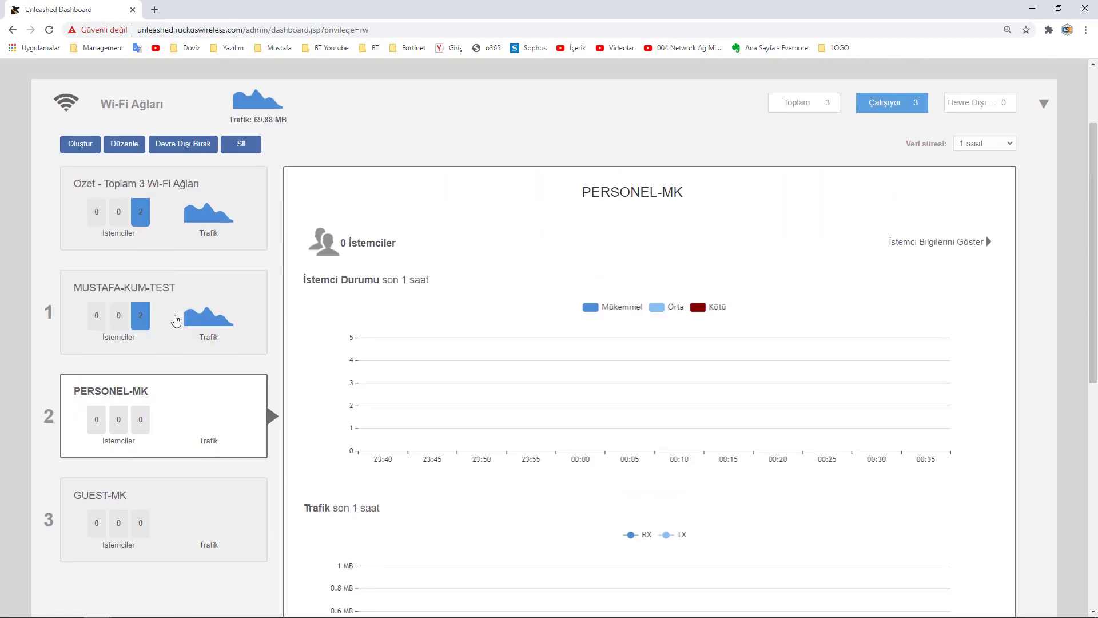
{"action": "left_click", "coordinate": [176, 321]}
{"action": "scroll", "coordinate": [175, 320], "scroll_direction": "down", "scroll_amount": 1}
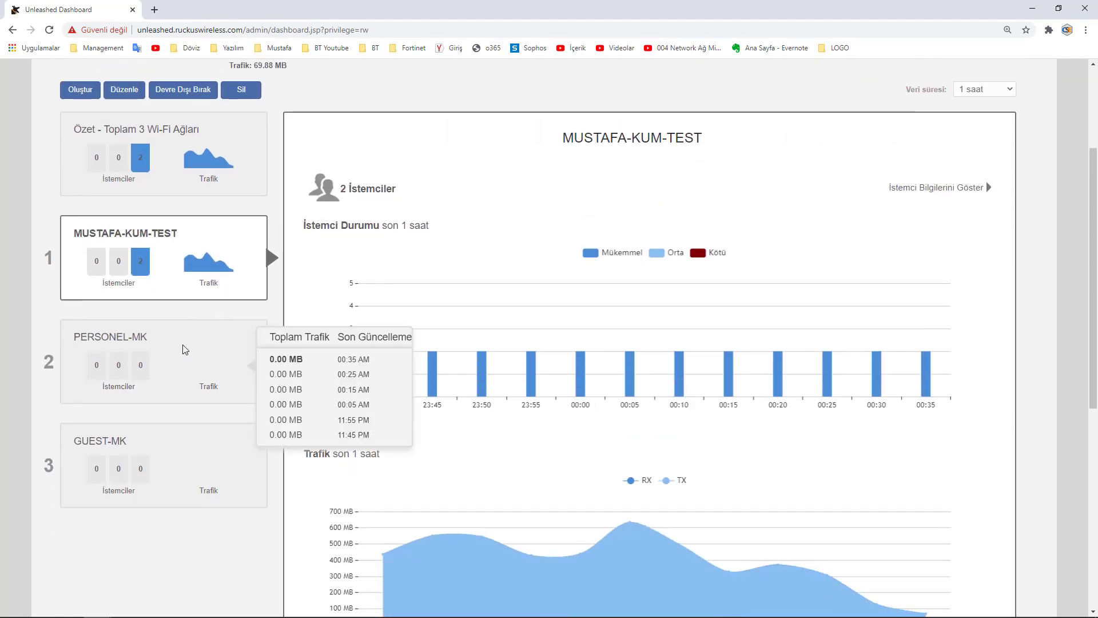
{"action": "left_click", "coordinate": [167, 363]}
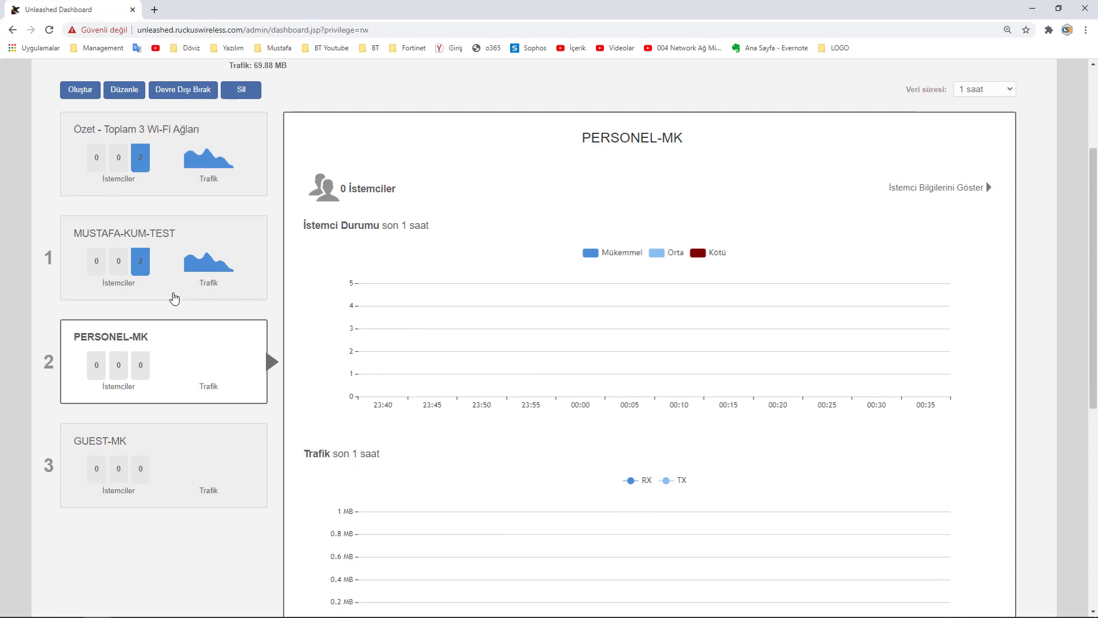
Step: Open the first Wi-Fi network in the list for editing and expand its advanced options
{"action": "left_click", "coordinate": [175, 297]}
{"action": "left_click", "coordinate": [128, 92]}
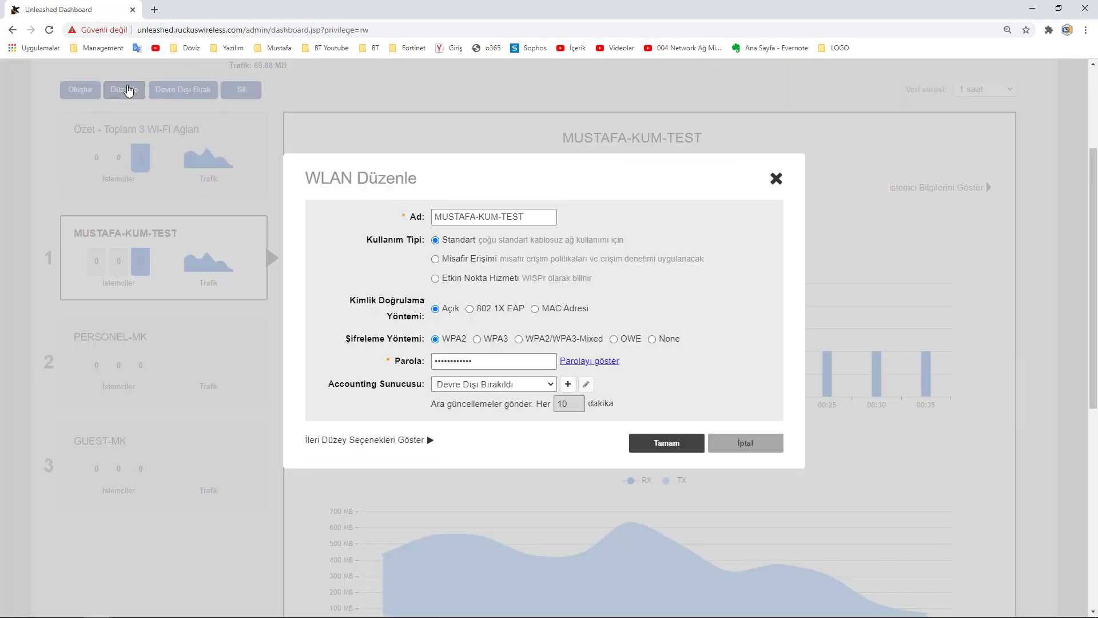
{"action": "scroll", "coordinate": [533, 295], "scroll_direction": "down", "scroll_amount": 2}
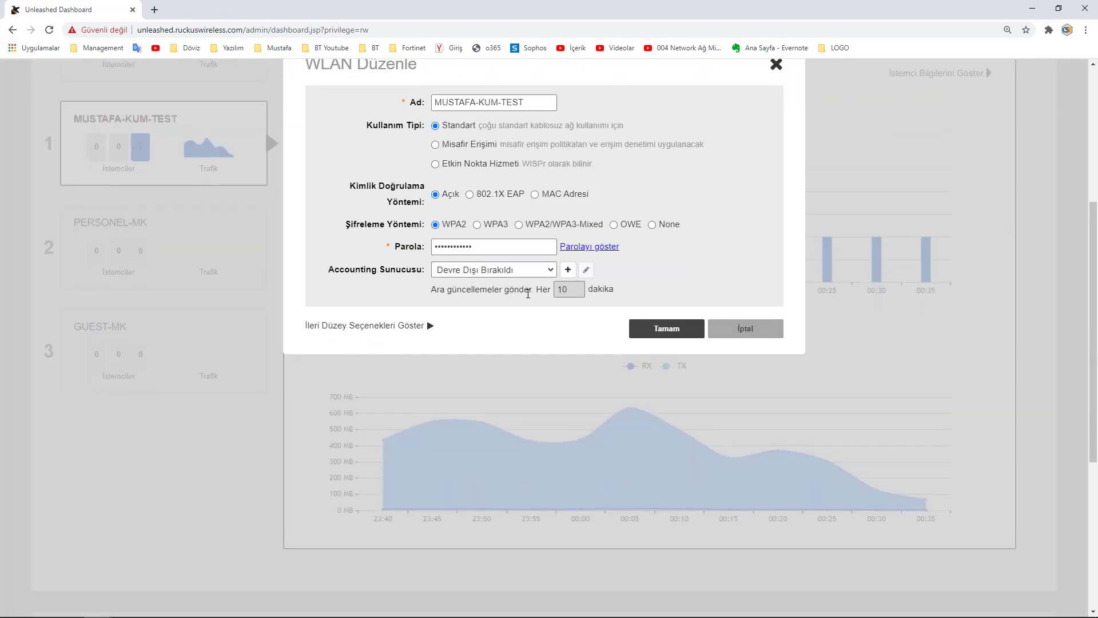
{"action": "scroll", "coordinate": [530, 296], "scroll_direction": "up", "scroll_amount": 2}
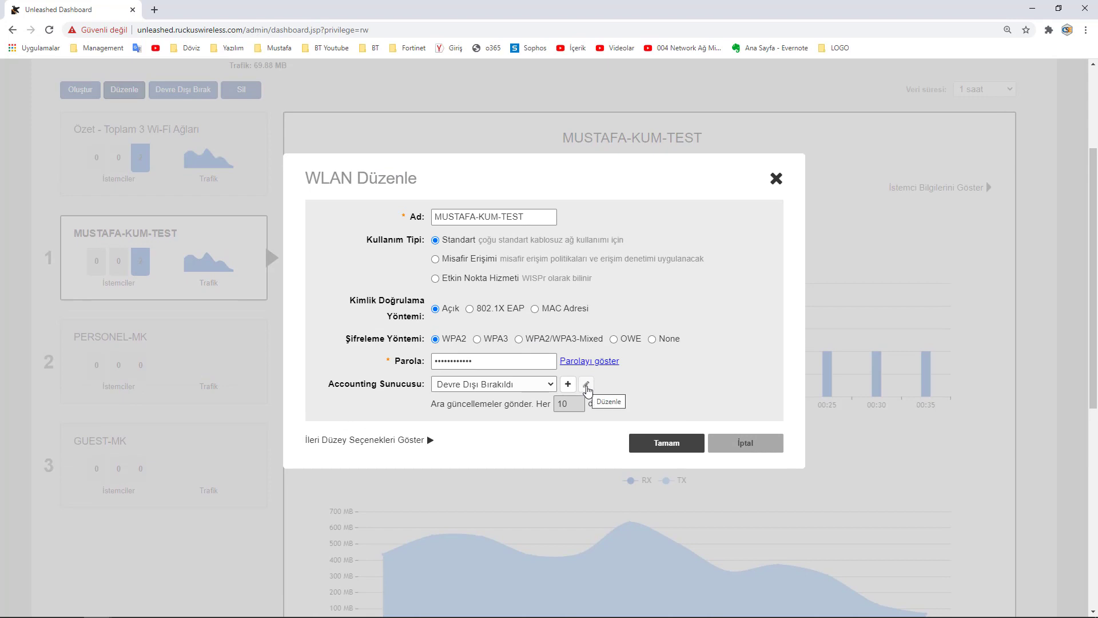
{"action": "left_click", "coordinate": [391, 441]}
{"action": "scroll", "coordinate": [430, 413], "scroll_direction": "down", "scroll_amount": 3}
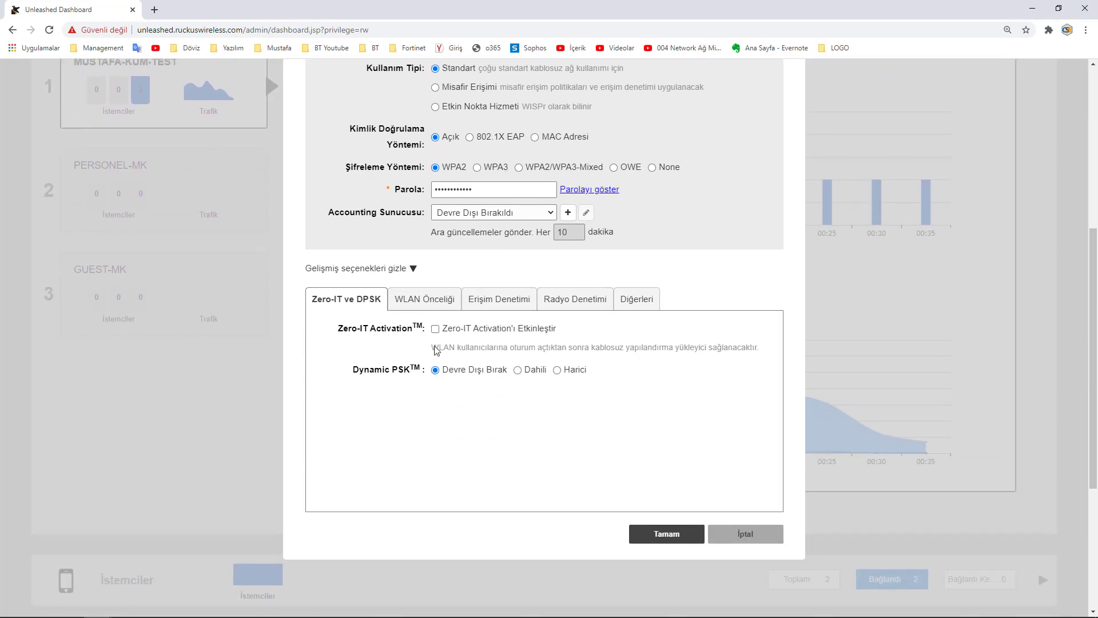
Step: Review the network's WLAN priority, access control, radio control and other advanced options, and close the editor without saving
{"action": "left_click", "coordinate": [426, 298]}
{"action": "left_click", "coordinate": [529, 308]}
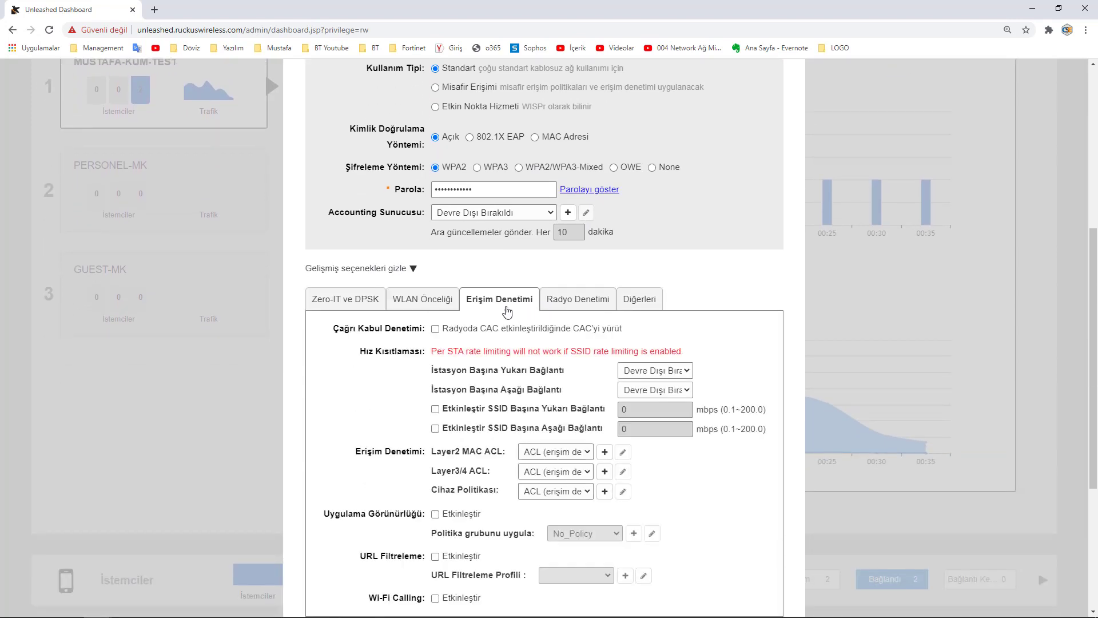
{"action": "left_click", "coordinate": [407, 297]}
{"action": "scroll", "coordinate": [486, 298], "scroll_direction": "up", "scroll_amount": 1}
{"action": "left_click", "coordinate": [515, 246]}
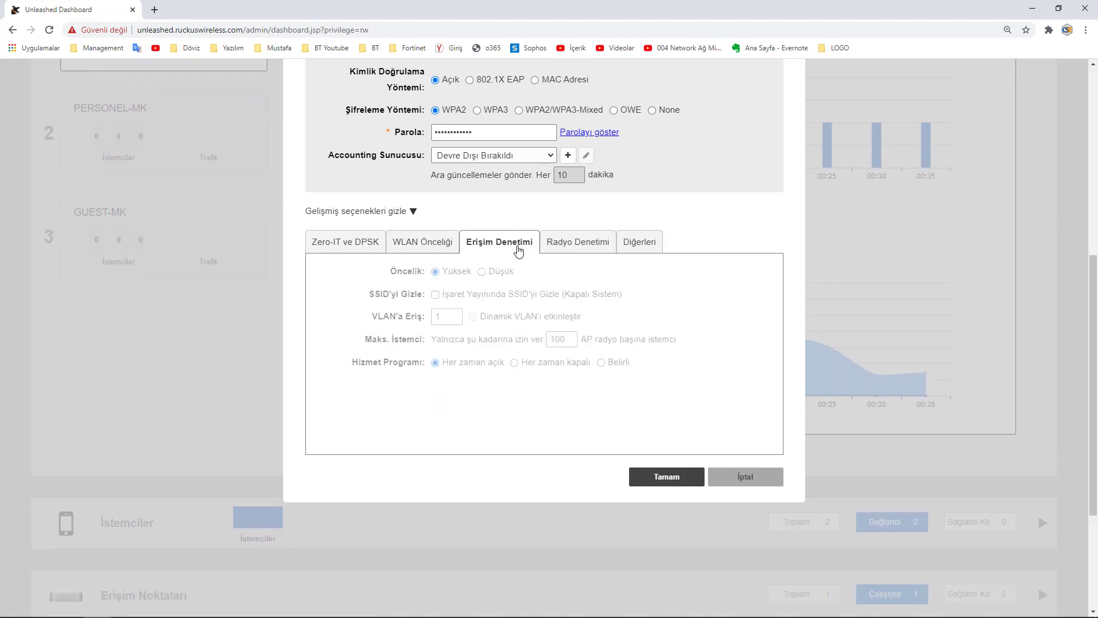
{"action": "scroll", "coordinate": [567, 191], "scroll_direction": "down", "scroll_amount": 1}
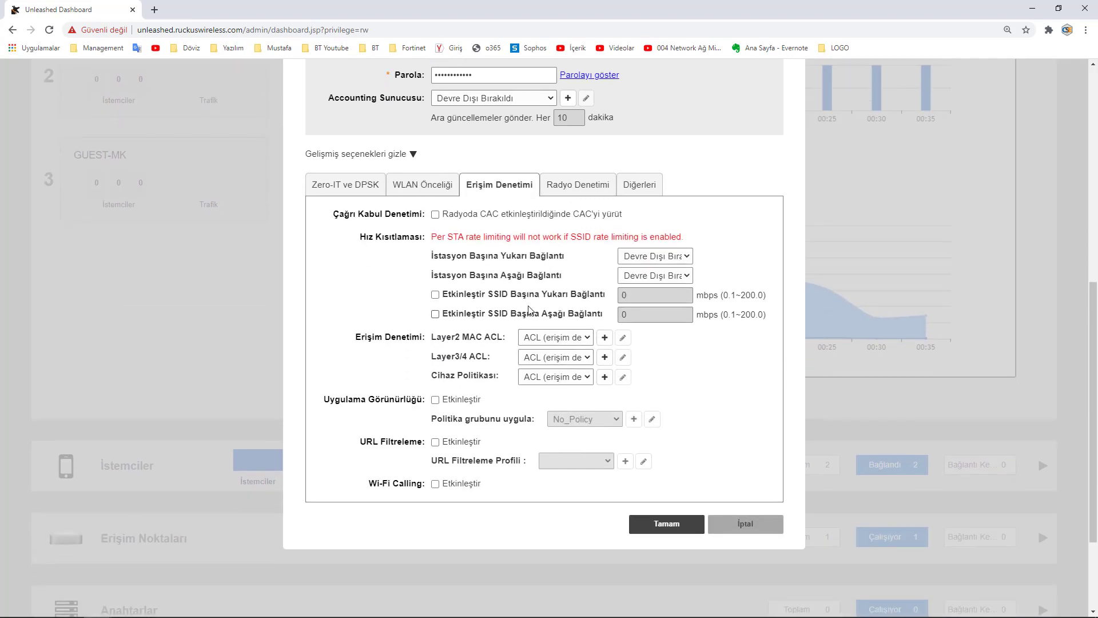
{"action": "left_click", "coordinate": [569, 189]}
{"action": "left_click", "coordinate": [646, 187]}
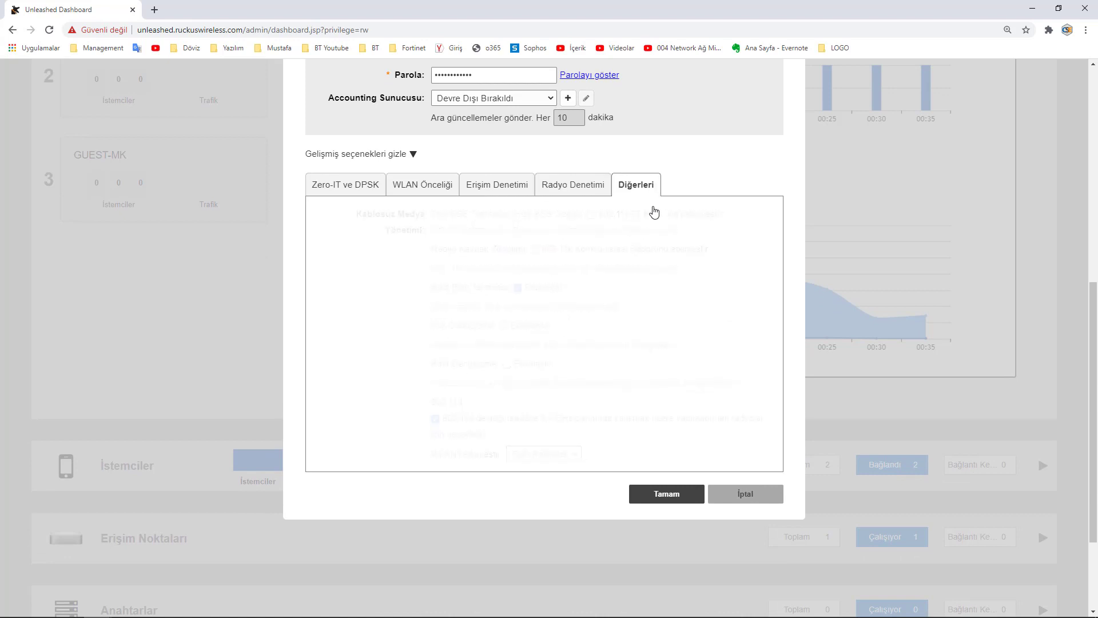
{"action": "left_click", "coordinate": [745, 539]}
Step: View the charts of PERSONEL-MK and GUEST-MK, and the summary covering all Wi-Fi networks
{"action": "scroll", "coordinate": [252, 263], "scroll_direction": "up", "scroll_amount": 4}
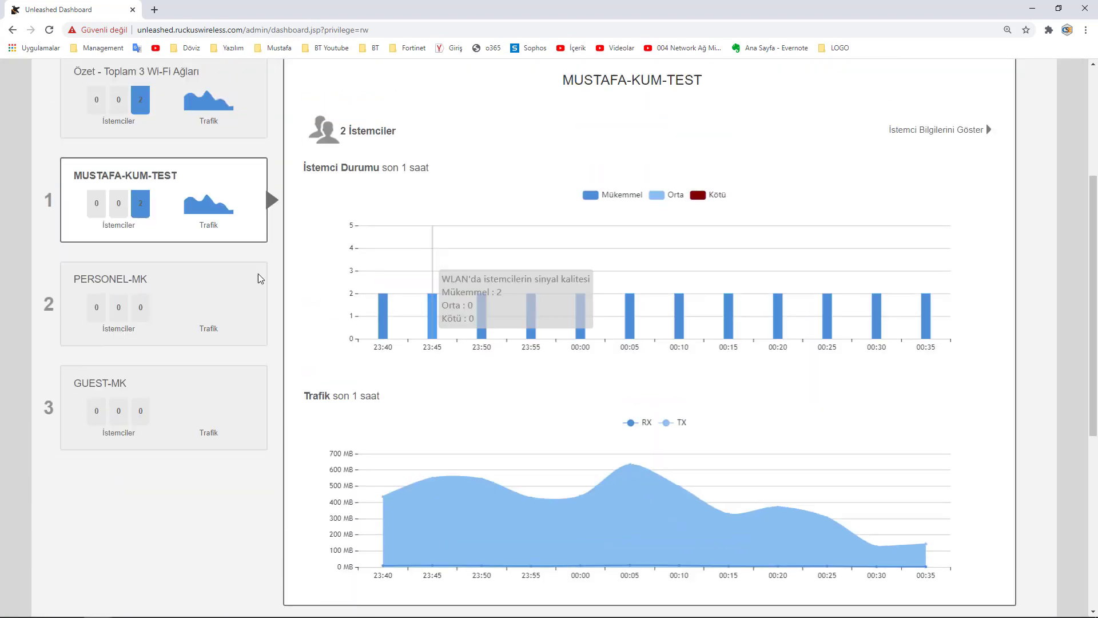
{"action": "scroll", "coordinate": [203, 289], "scroll_direction": "up", "scroll_amount": 1}
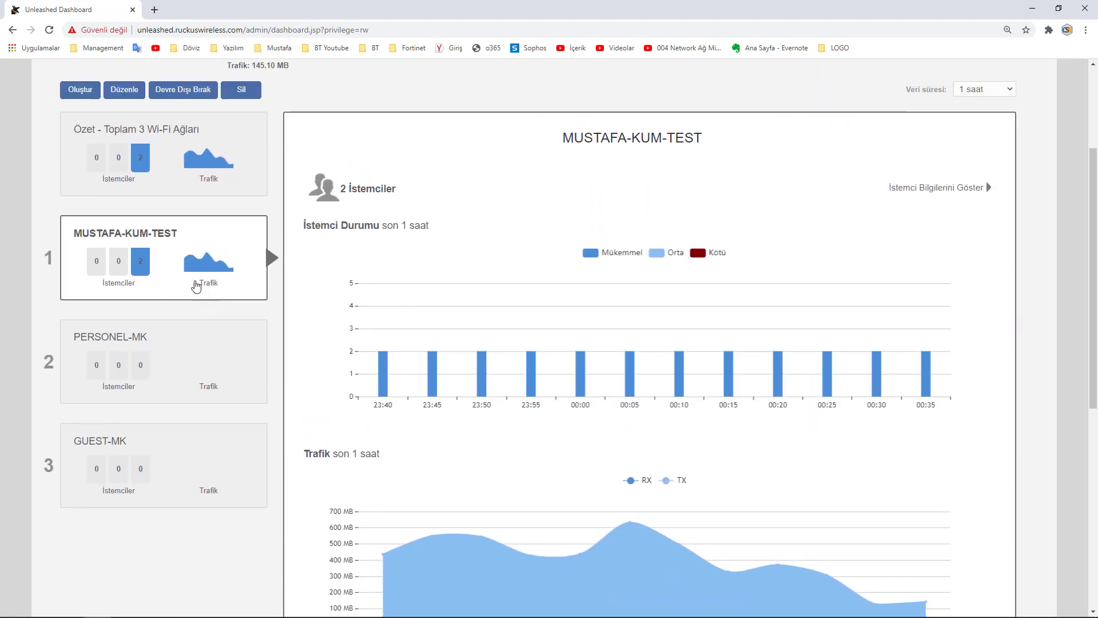
{"action": "left_click", "coordinate": [147, 364]}
{"action": "left_click", "coordinate": [157, 432]}
{"action": "left_click", "coordinate": [214, 195]}
{"action": "scroll", "coordinate": [214, 200], "scroll_direction": "up", "scroll_amount": 1}
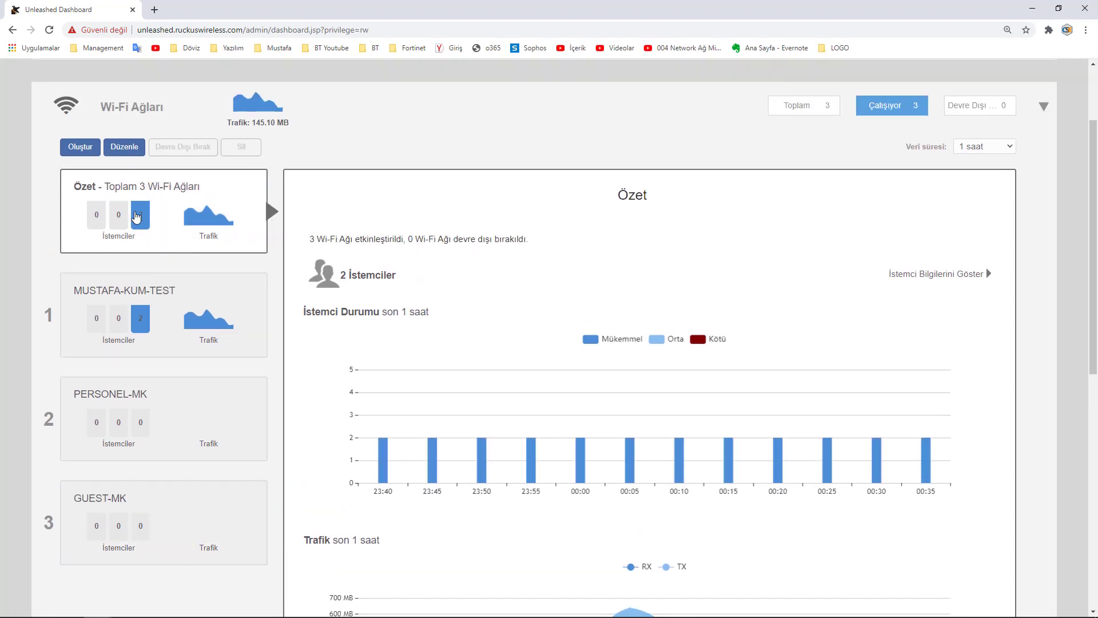
Step: Bring up the deletion confirmation for the first Wi-Fi network in the list and cancel it
{"action": "left_click", "coordinate": [143, 294]}
{"action": "left_click", "coordinate": [241, 147]}
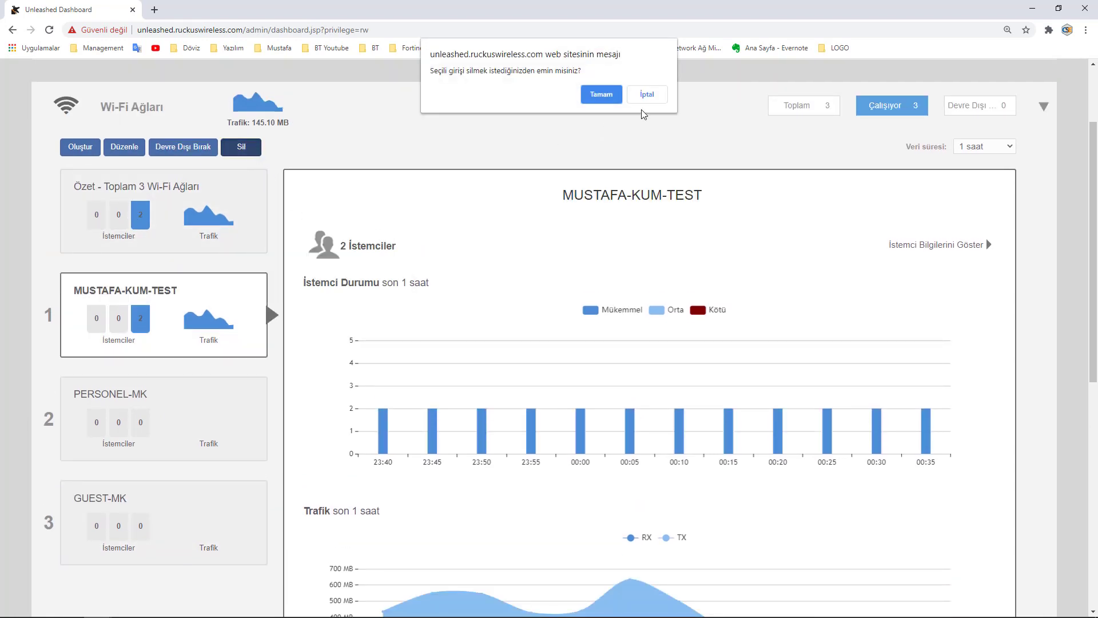
{"action": "key", "text": "Escape"}
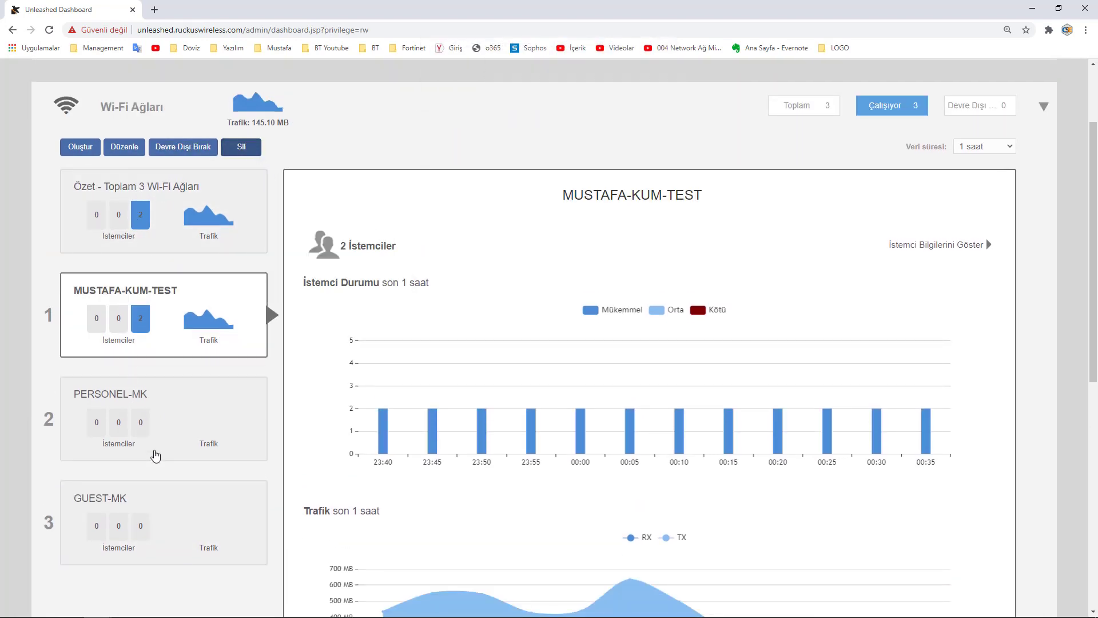
Step: Check the Windows list of available wireless networks for PERSONEL-MK and GUEST-MK, without connecting to either
{"action": "left_click", "coordinate": [1010, 606]}
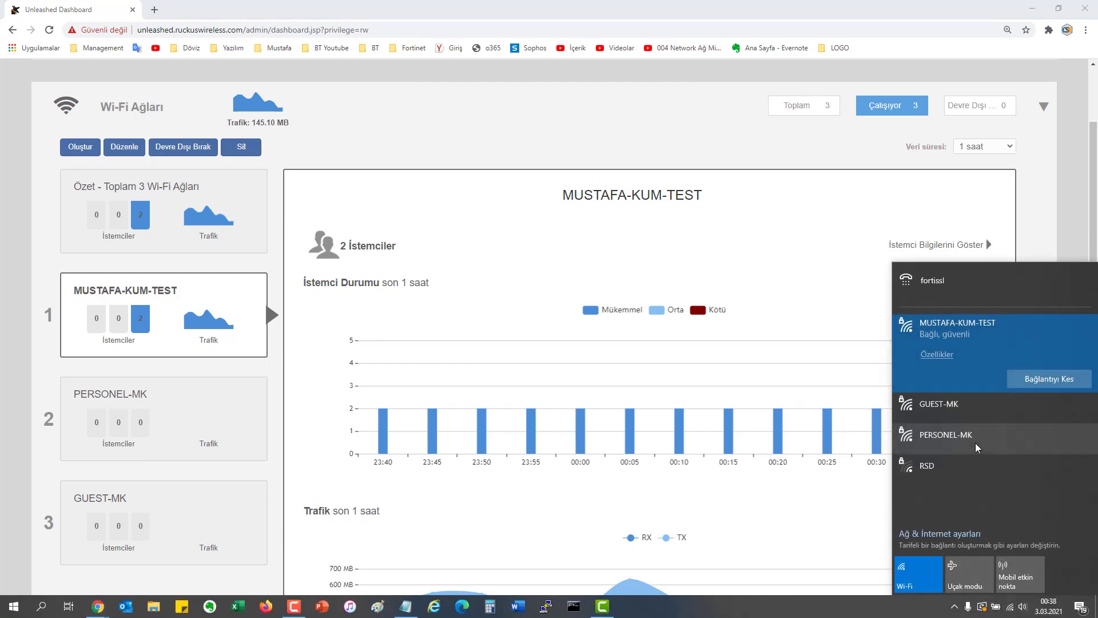
{"action": "left_click", "coordinate": [978, 448]}
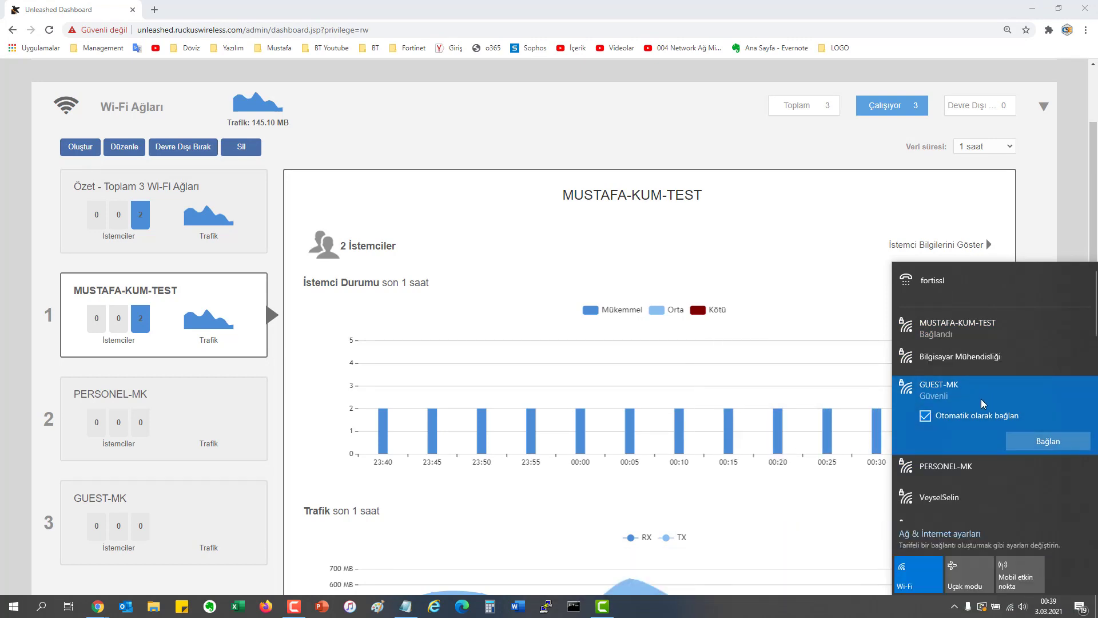
{"action": "left_click", "coordinate": [975, 463]}
{"action": "left_click", "coordinate": [629, 500]}
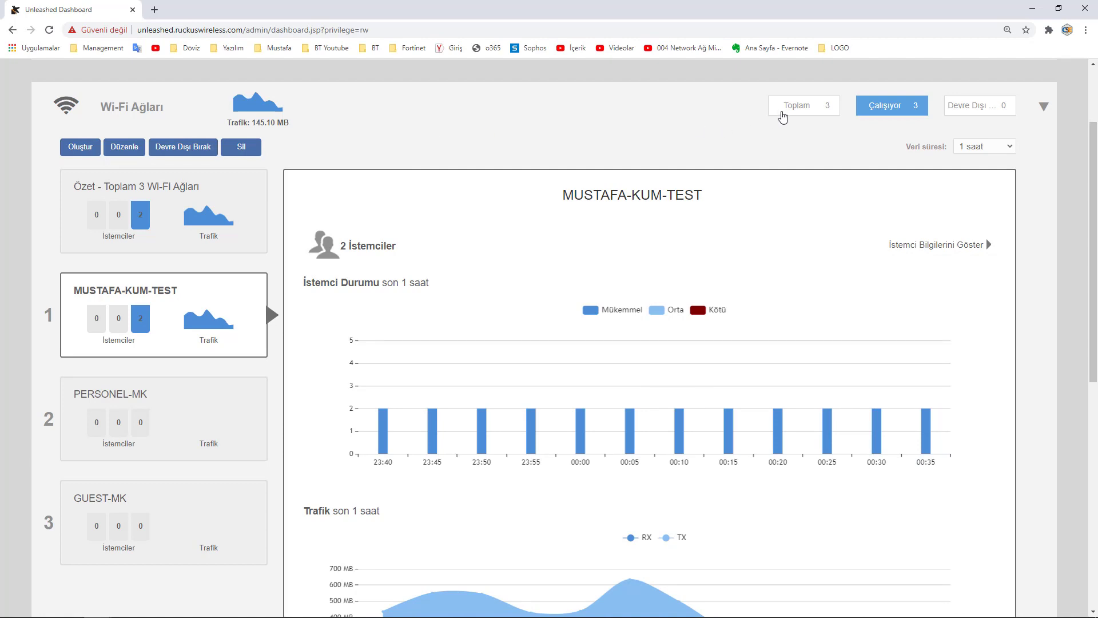
Step: Collapse the Wi-Fi networks section and expand the clients section to view the connected wireless clients
{"action": "left_click", "coordinate": [841, 112]}
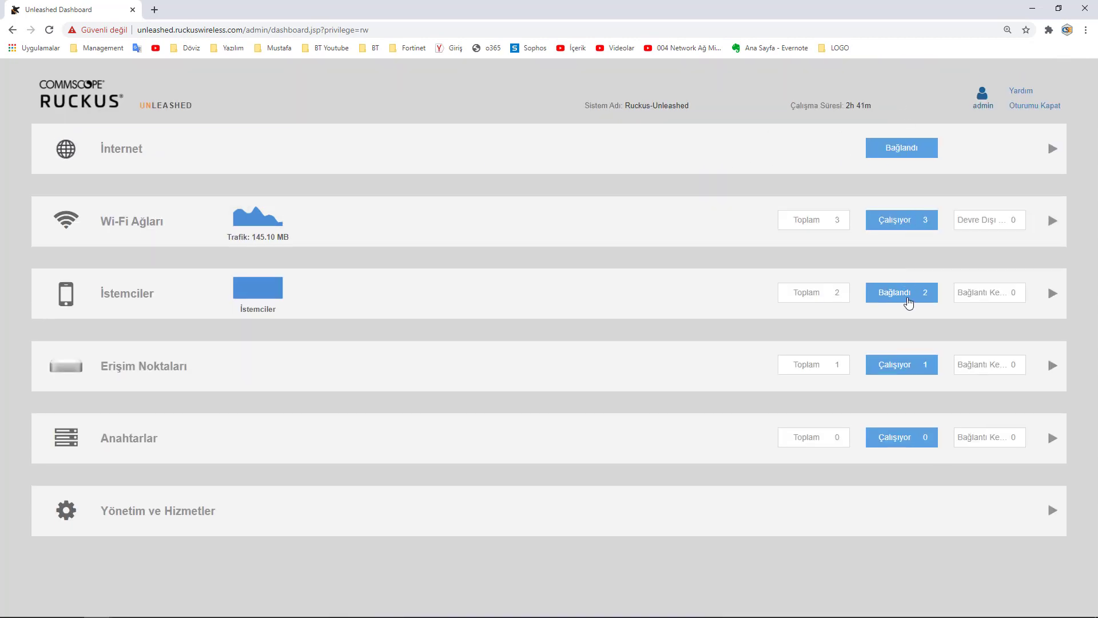
{"action": "left_click", "coordinate": [311, 309]}
{"action": "scroll", "coordinate": [311, 309], "scroll_direction": "down", "scroll_amount": 1}
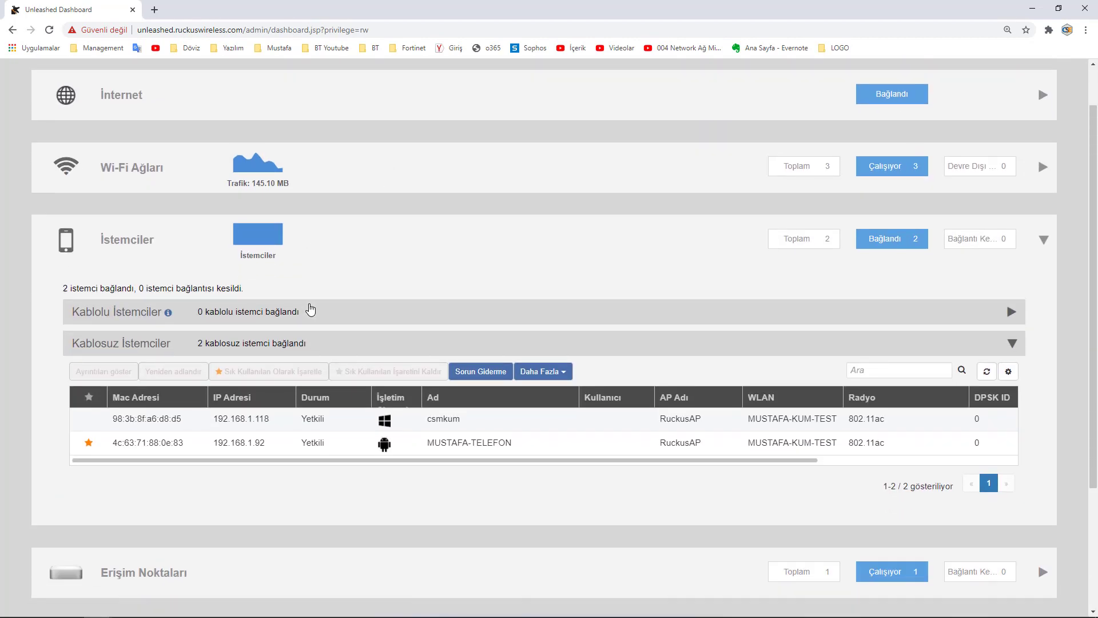
Step: Show the details of the Android wireless client, read through its connection information and close them
{"action": "left_click", "coordinate": [389, 442]}
{"action": "left_click", "coordinate": [123, 368]}
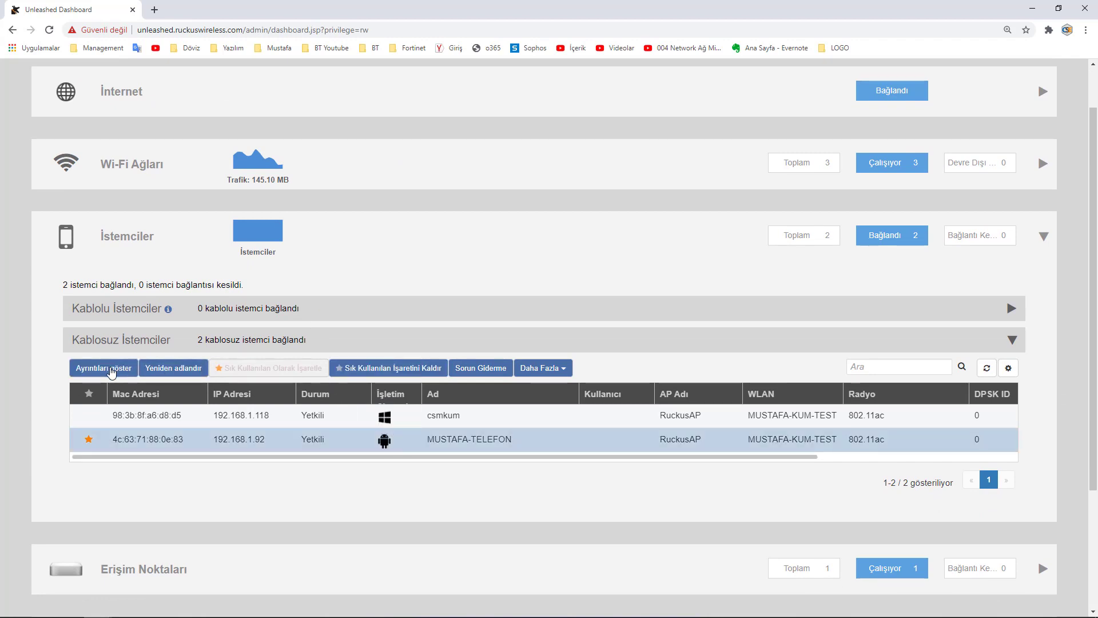
{"action": "scroll", "coordinate": [475, 285], "scroll_direction": "down", "scroll_amount": 3}
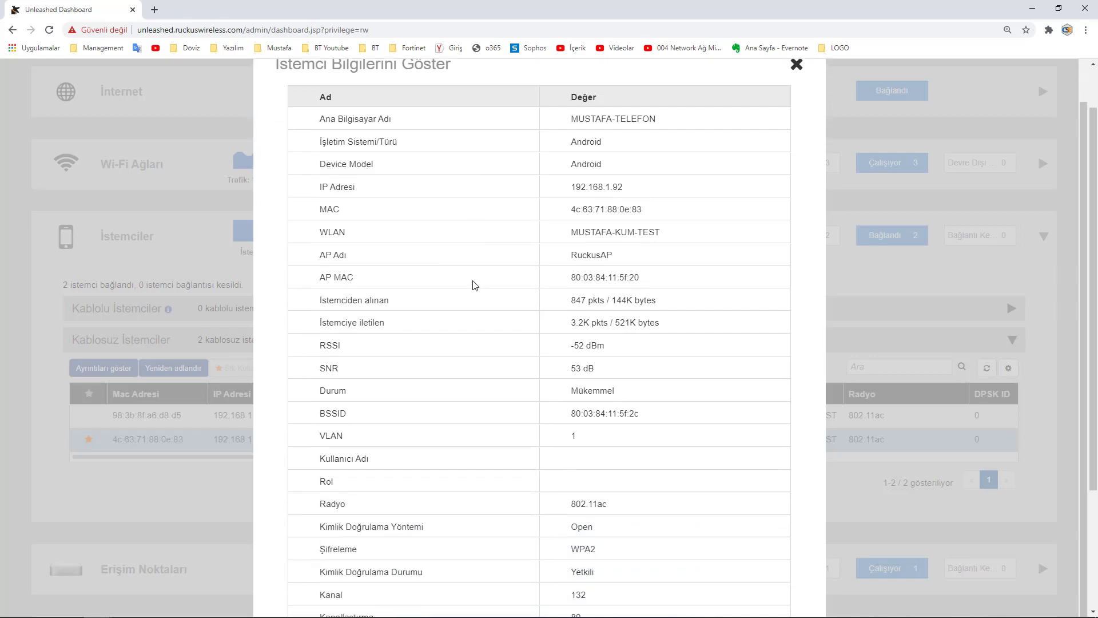
{"action": "scroll", "coordinate": [445, 335], "scroll_direction": "down", "scroll_amount": 2}
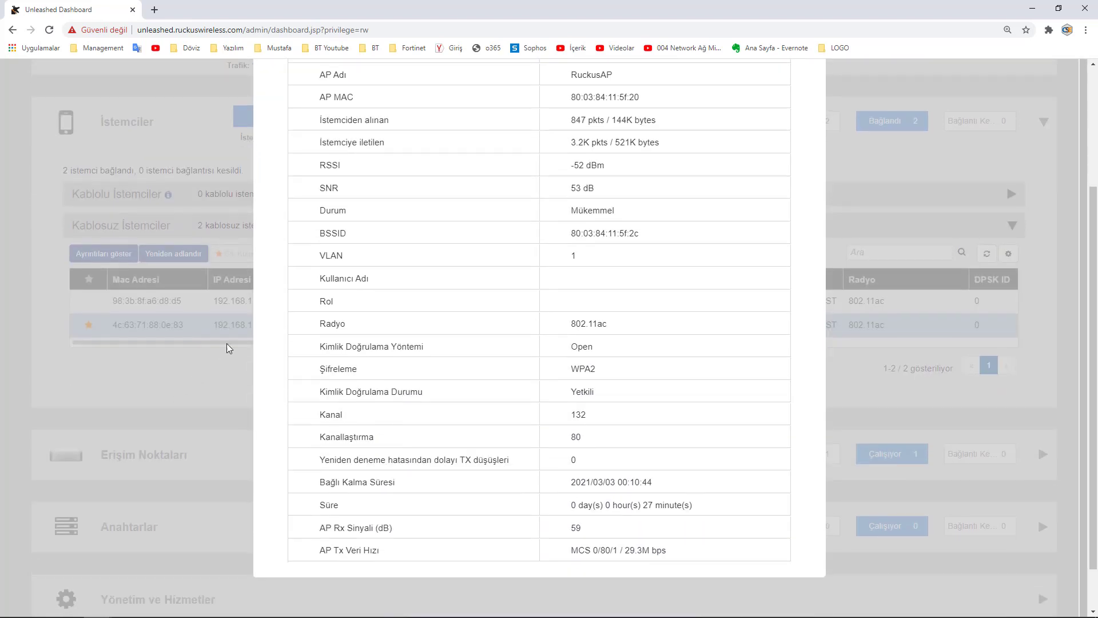
{"action": "scroll", "coordinate": [774, 228], "scroll_direction": "up", "scroll_amount": 5}
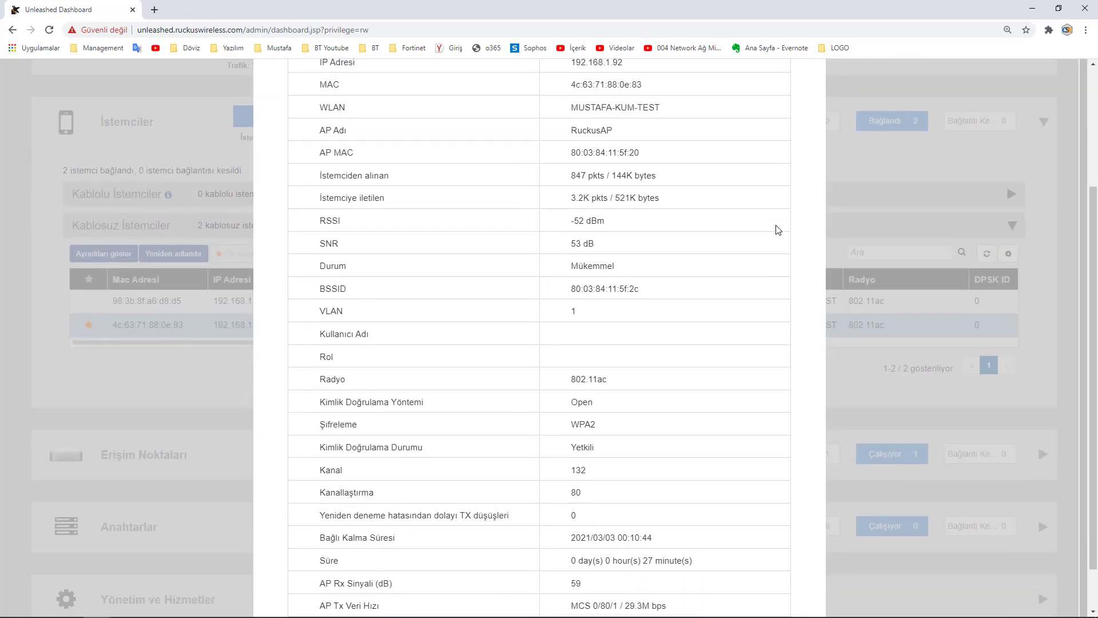
{"action": "left_click", "coordinate": [795, 64]}
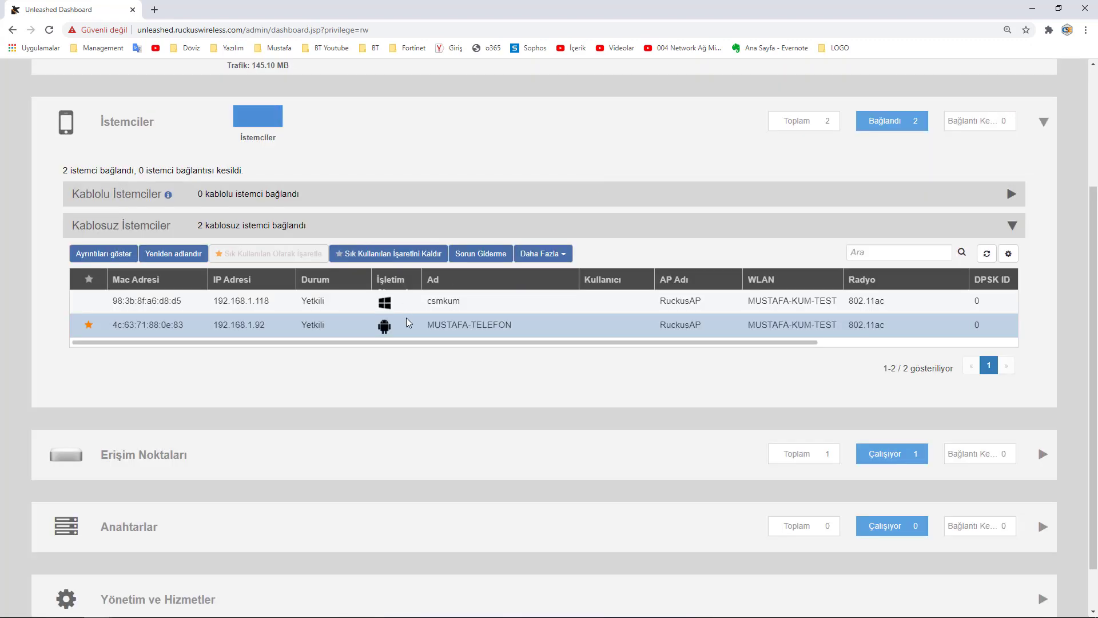
Step: Look over the wireless client table, expand the wired clients list and collapse the clients section
{"action": "scroll", "coordinate": [409, 322], "scroll_direction": "up", "scroll_amount": 1}
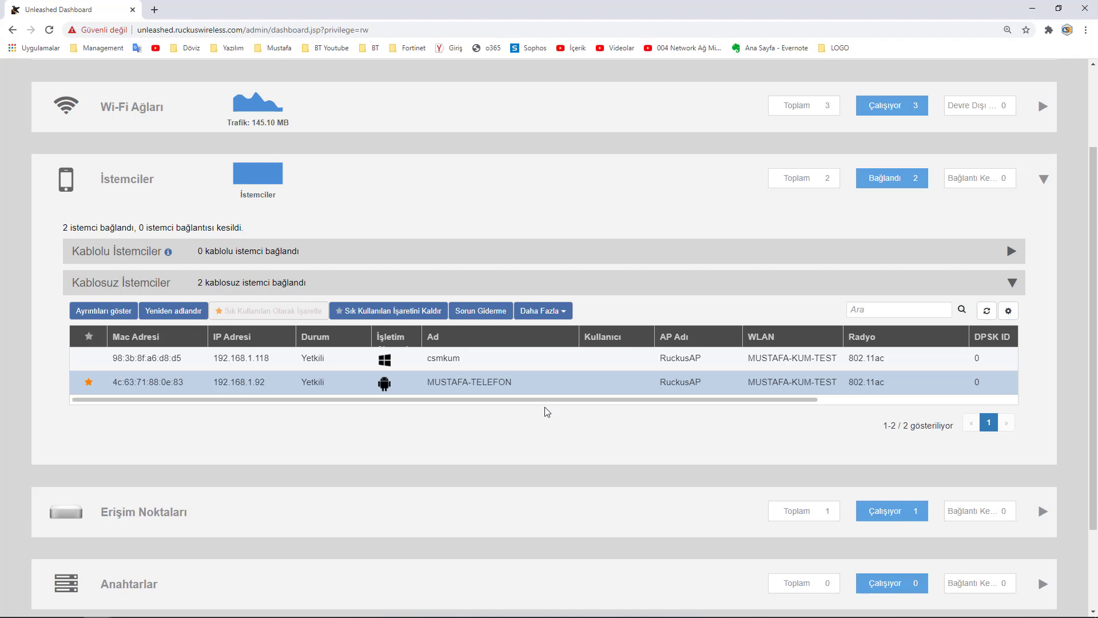
{"action": "left_click_drag", "start_coordinate": [593, 400], "coordinate": [346, 402]}
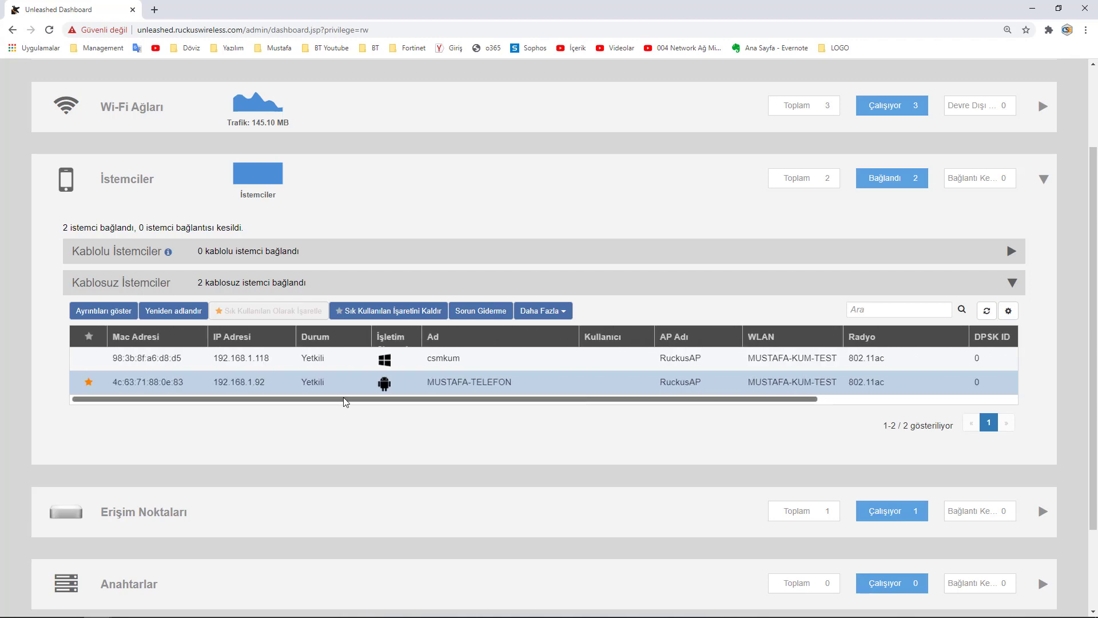
{"action": "left_click_drag", "start_coordinate": [150, 180], "coordinate": [115, 240]}
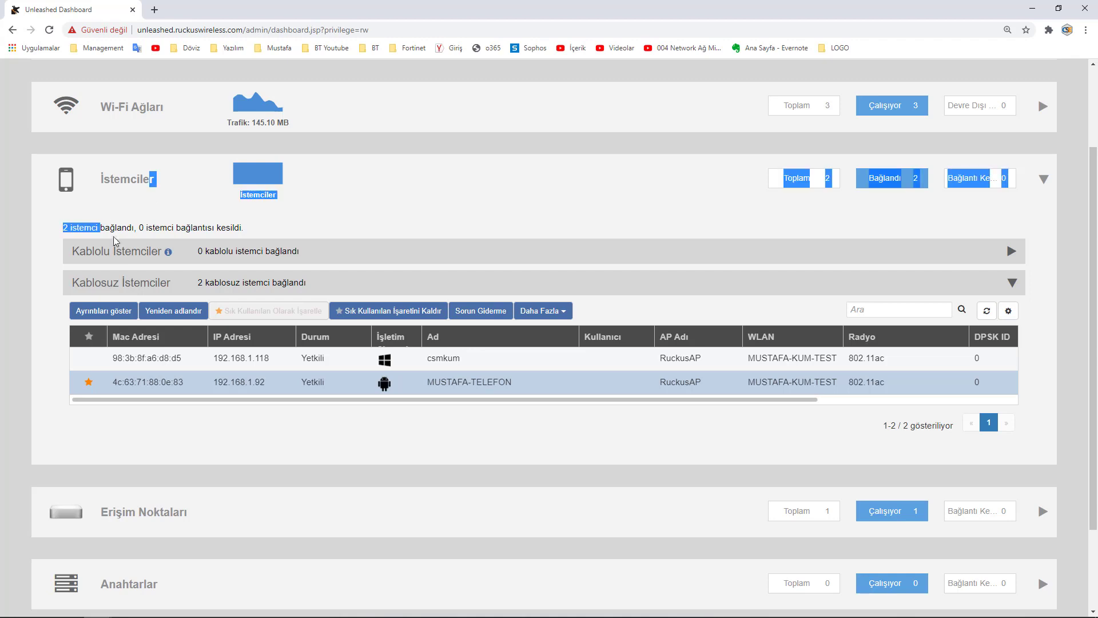
{"action": "left_click", "coordinate": [115, 245]}
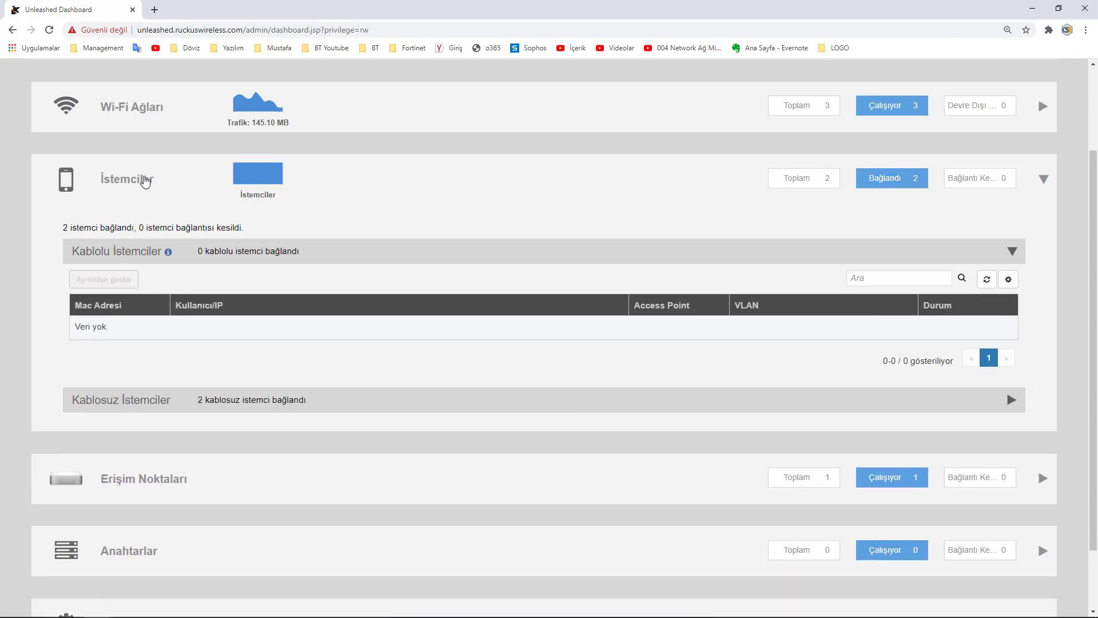
{"action": "left_click", "coordinate": [144, 181]}
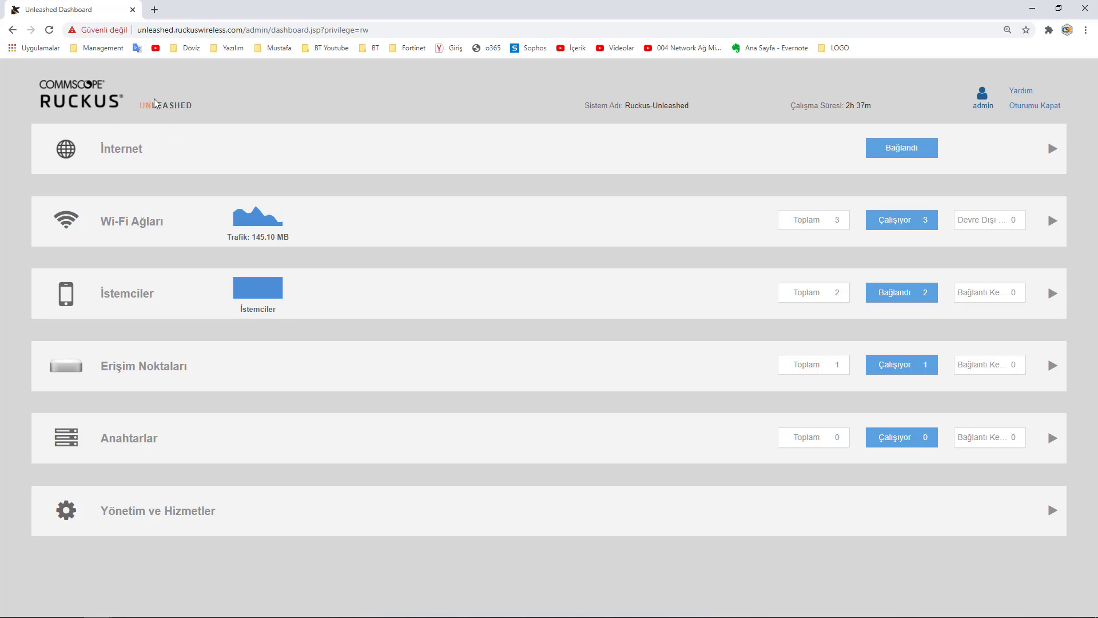
Step: Close the clients section after a brief check and expand the access points section to look over its summary
{"action": "left_click", "coordinate": [135, 301]}
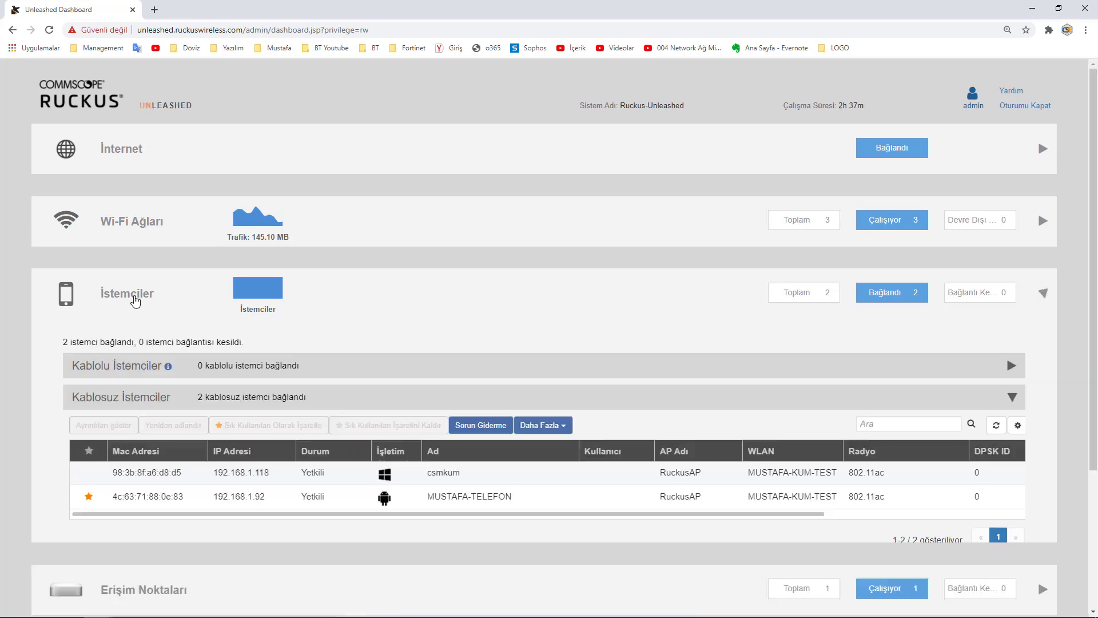
{"action": "left_click", "coordinate": [129, 291]}
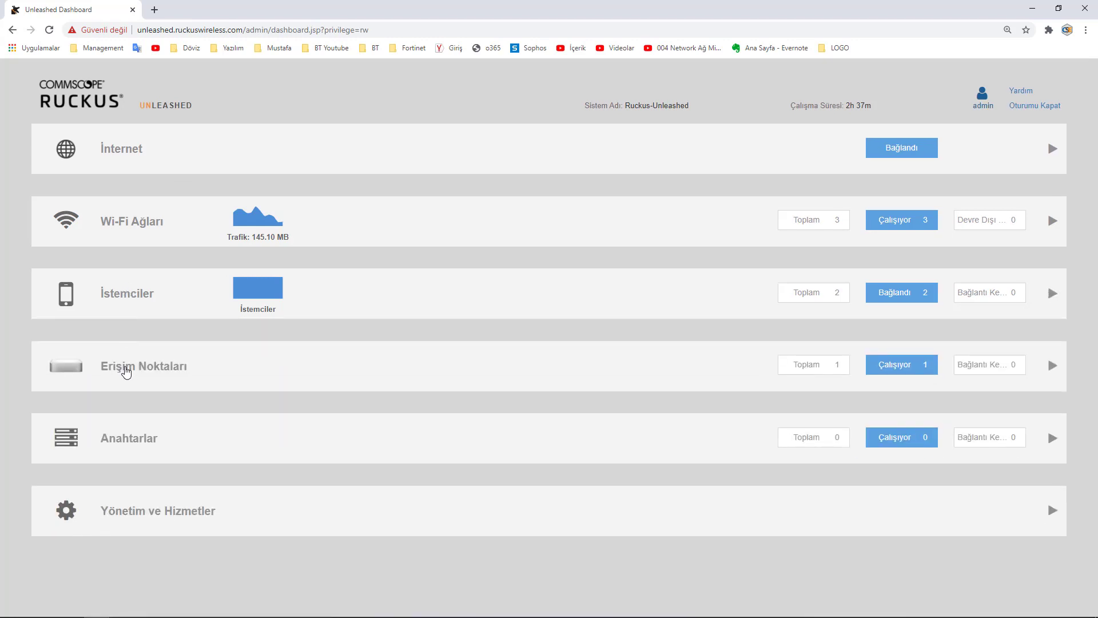
{"action": "left_click", "coordinate": [125, 370]}
{"action": "scroll", "coordinate": [127, 372], "scroll_direction": "down", "scroll_amount": 7}
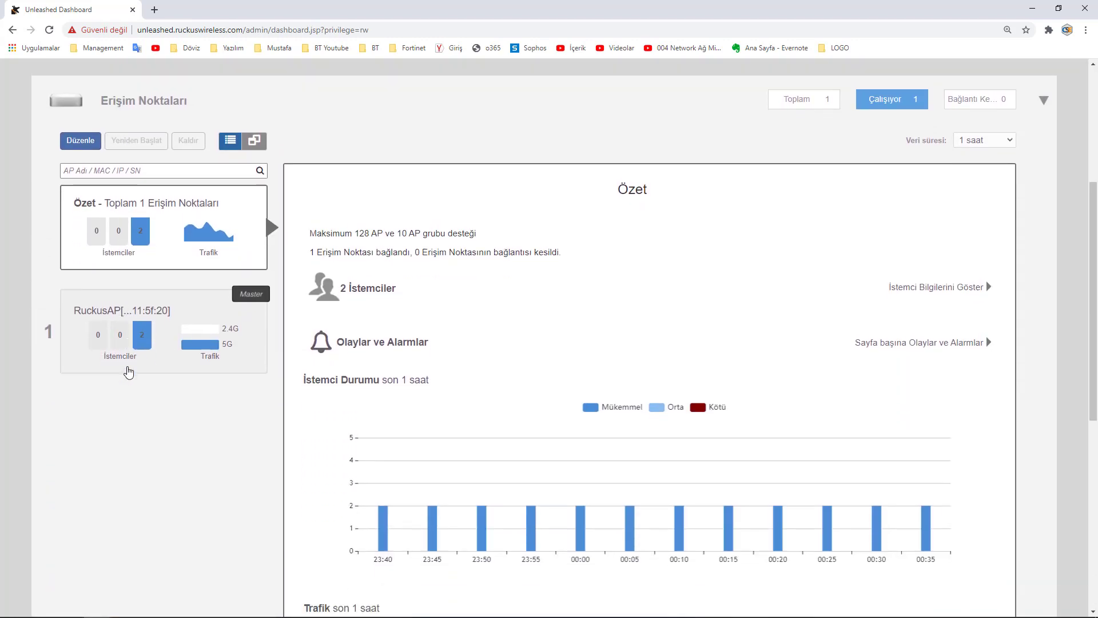
{"action": "scroll", "coordinate": [128, 371], "scroll_direction": "down", "scroll_amount": 4}
{"action": "scroll", "coordinate": [128, 370], "scroll_direction": "up", "scroll_amount": 9}
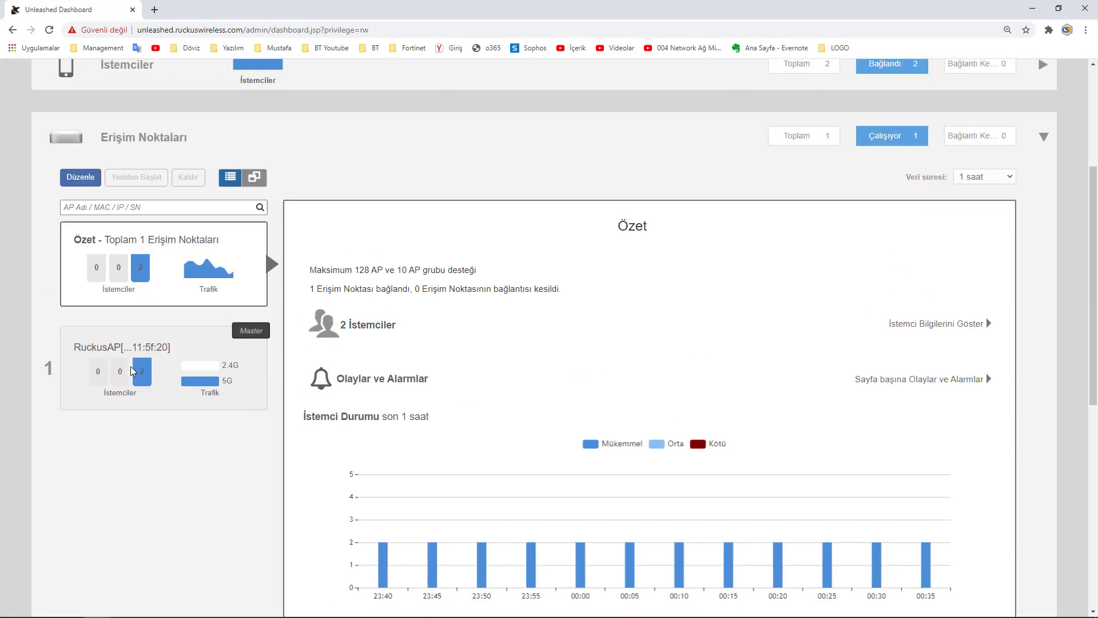
{"action": "scroll", "coordinate": [146, 344], "scroll_direction": "down", "scroll_amount": 1}
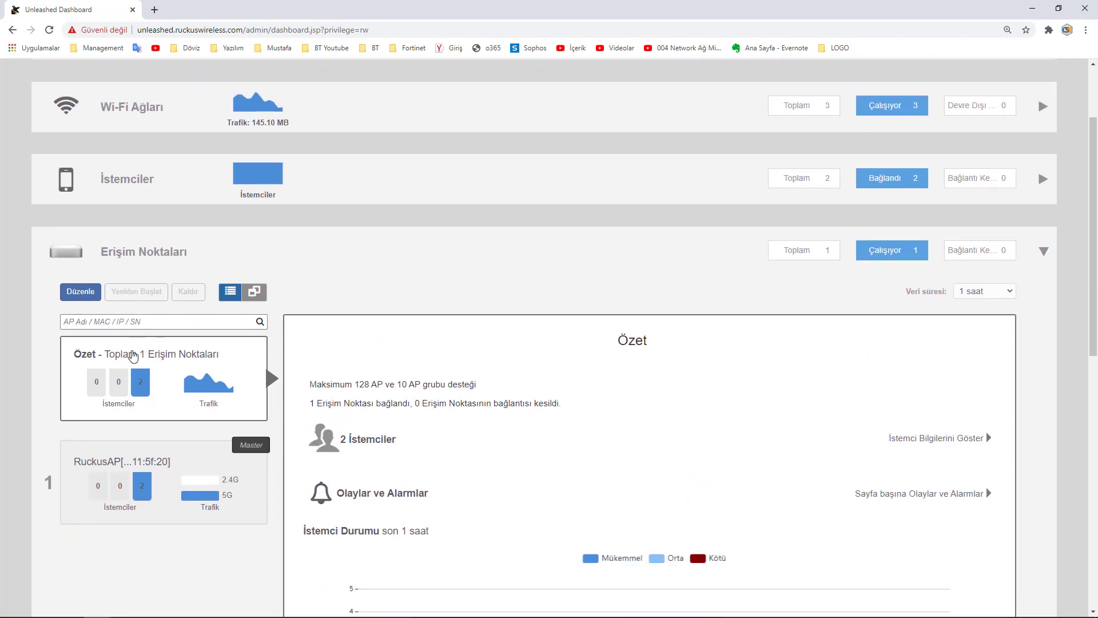
{"action": "mouse_move", "coordinate": [195, 373]}
{"action": "scroll", "coordinate": [141, 270], "scroll_direction": "down", "scroll_amount": 1}
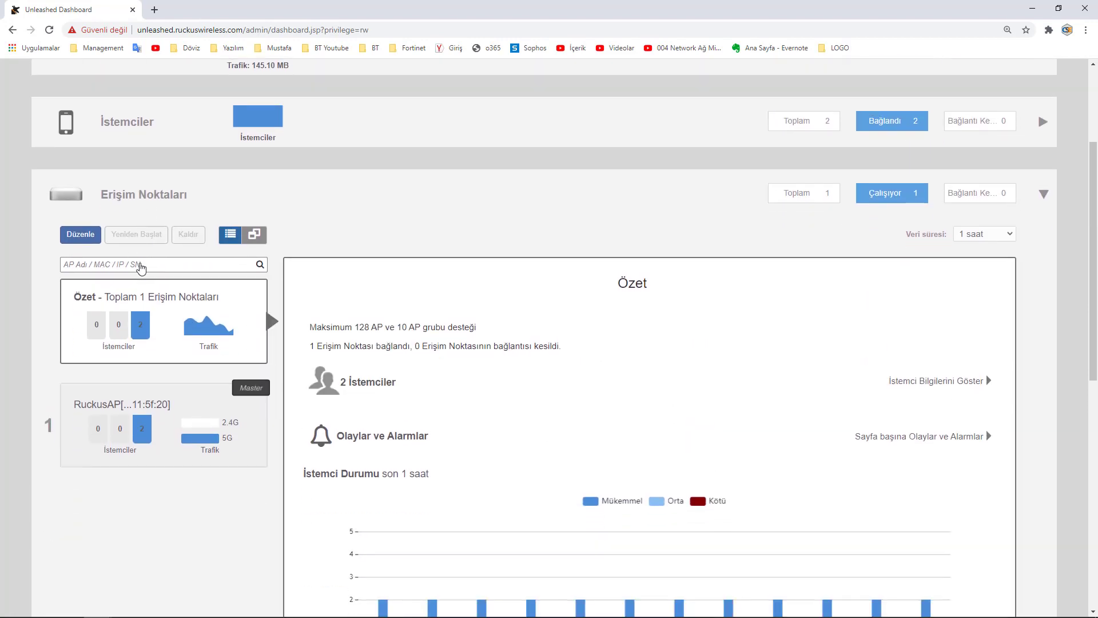
Step: Open the RuckusAP access point for editing in full-screen view and review its general, 2.4G and 5G radio settings
{"action": "left_click", "coordinate": [195, 416]}
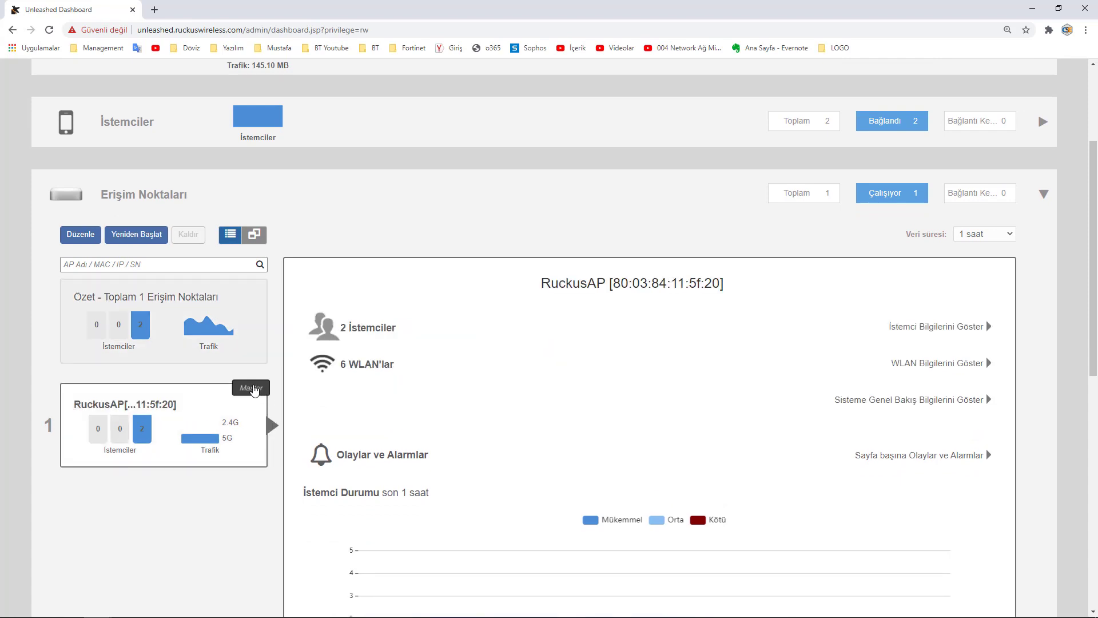
{"action": "key", "text": "F11"}
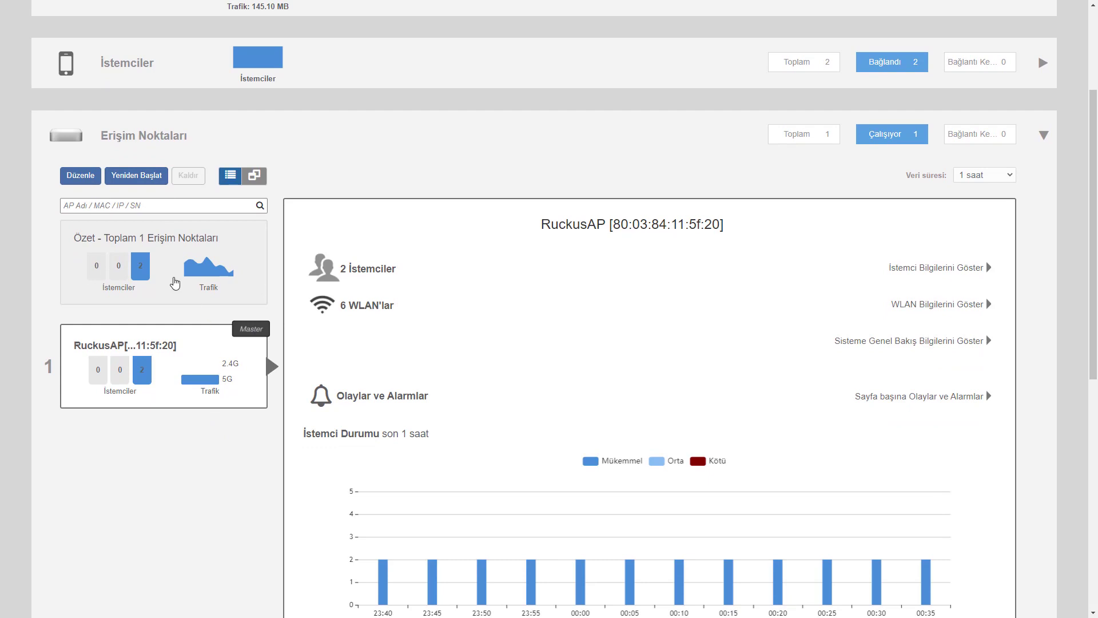
{"action": "left_click", "coordinate": [80, 176]}
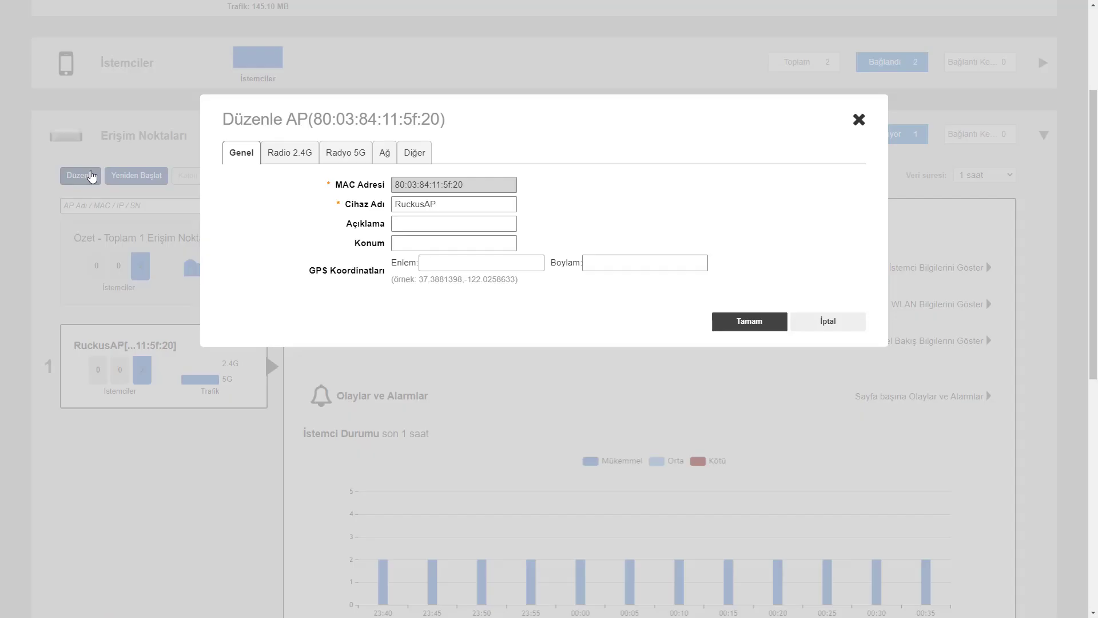
{"action": "left_click", "coordinate": [290, 153]}
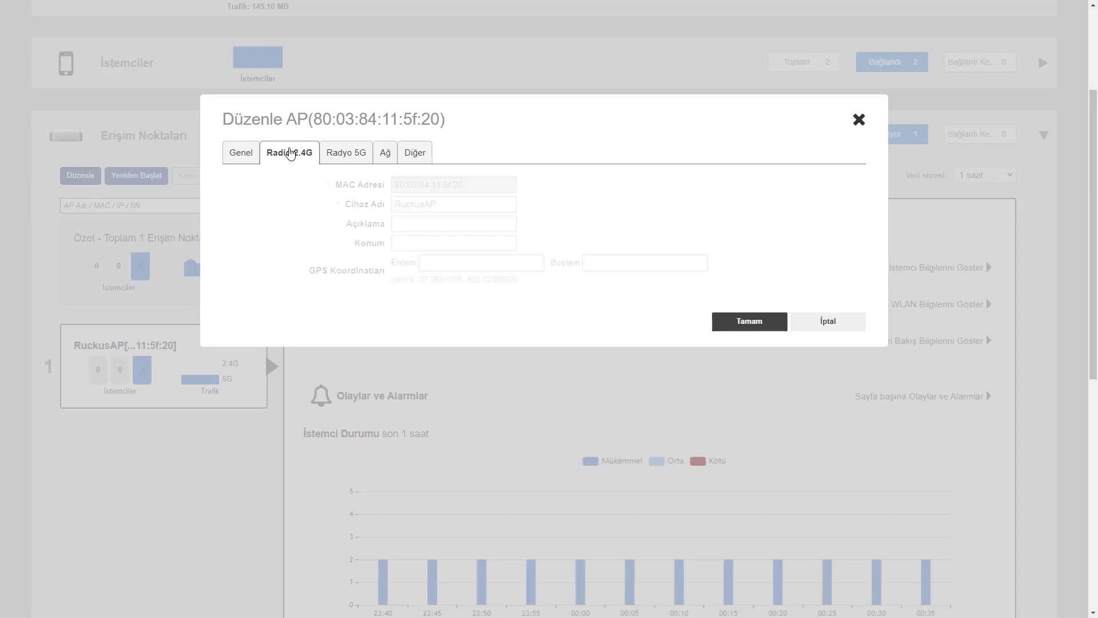
{"action": "left_click", "coordinate": [352, 158]}
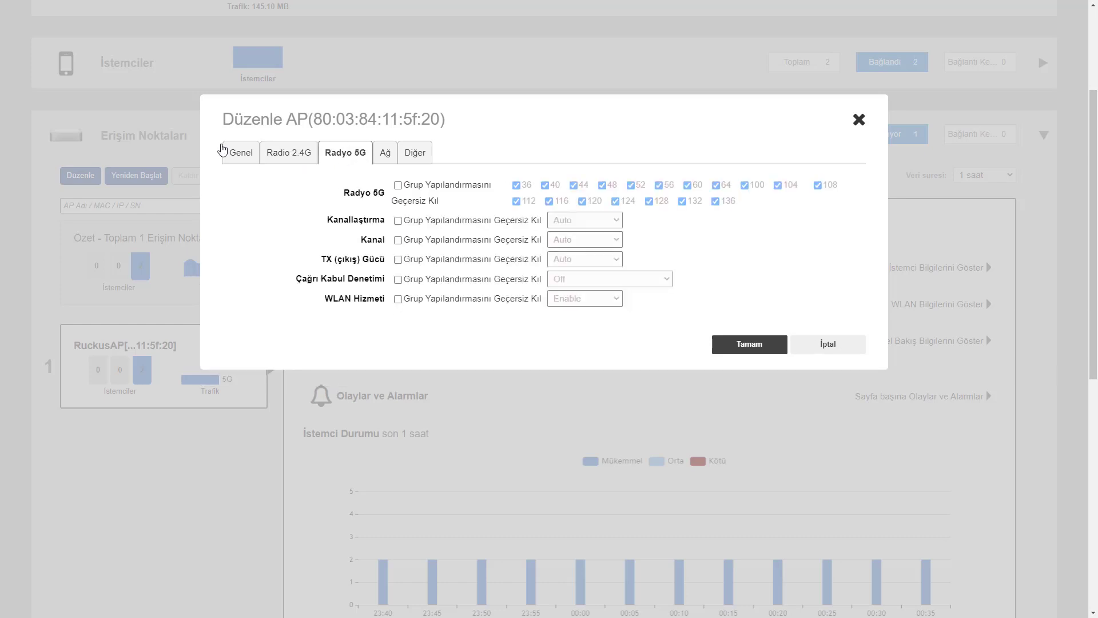
{"action": "left_click", "coordinate": [238, 154]}
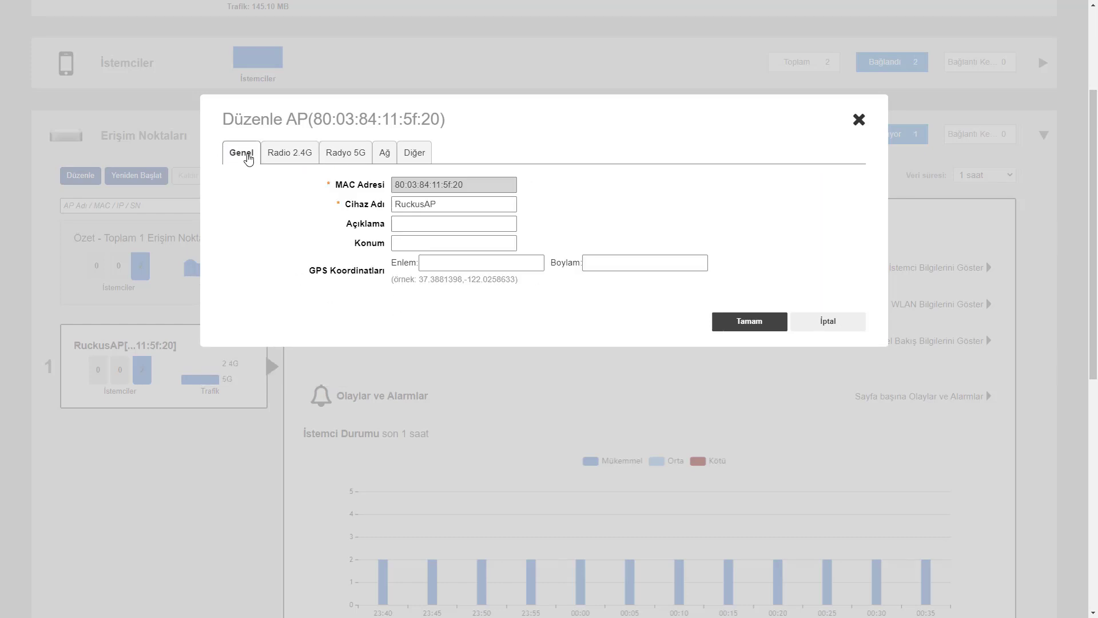
{"action": "left_click", "coordinate": [296, 162]}
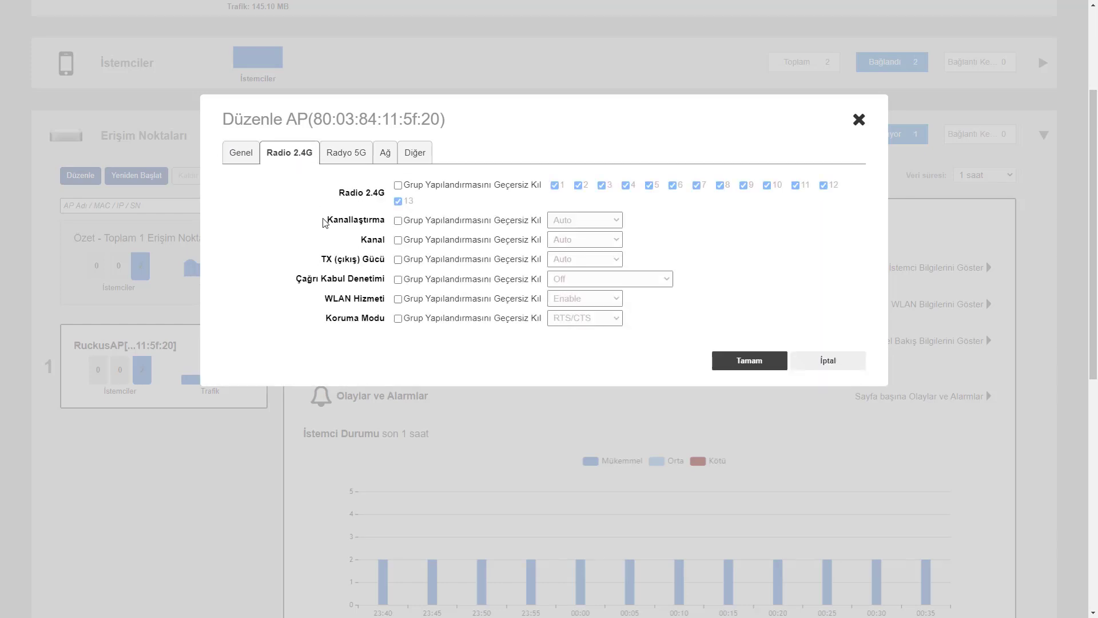
{"action": "left_click", "coordinate": [364, 161]}
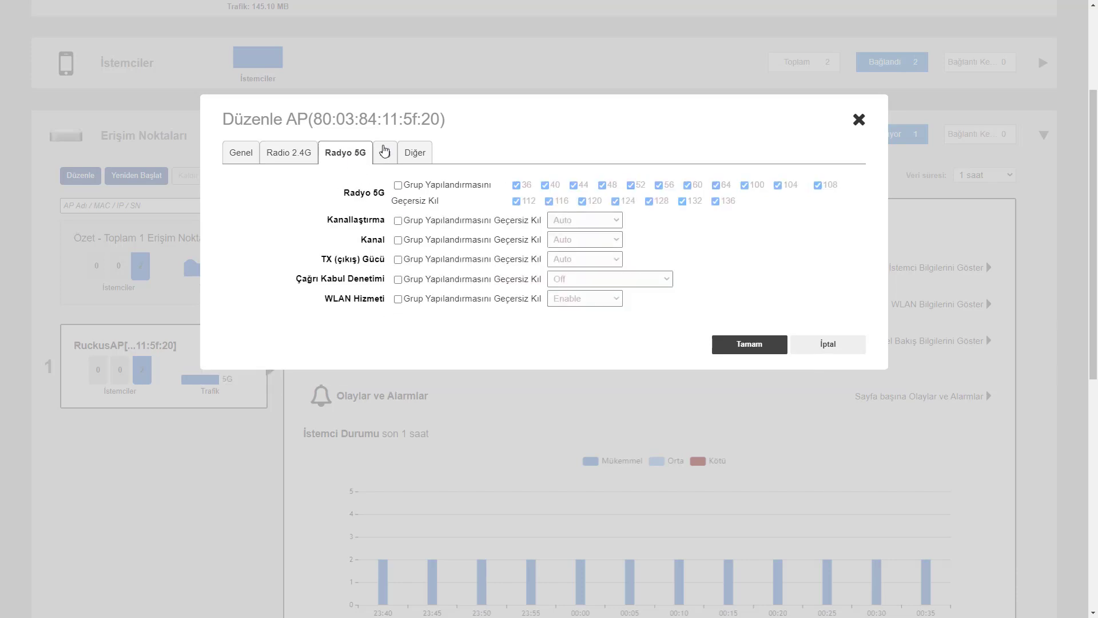
Step: Review the RuckusAP network (IP) settings and other options, and close the editor without changing anything
{"action": "left_click", "coordinate": [384, 151]}
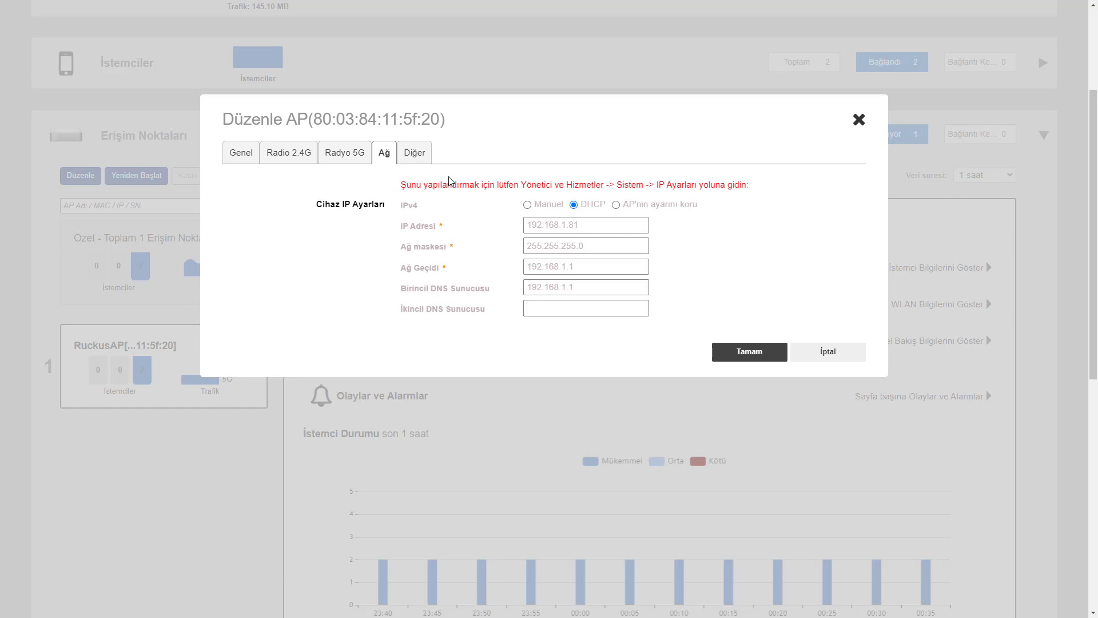
{"action": "left_click_drag", "start_coordinate": [438, 184], "coordinate": [685, 206]}
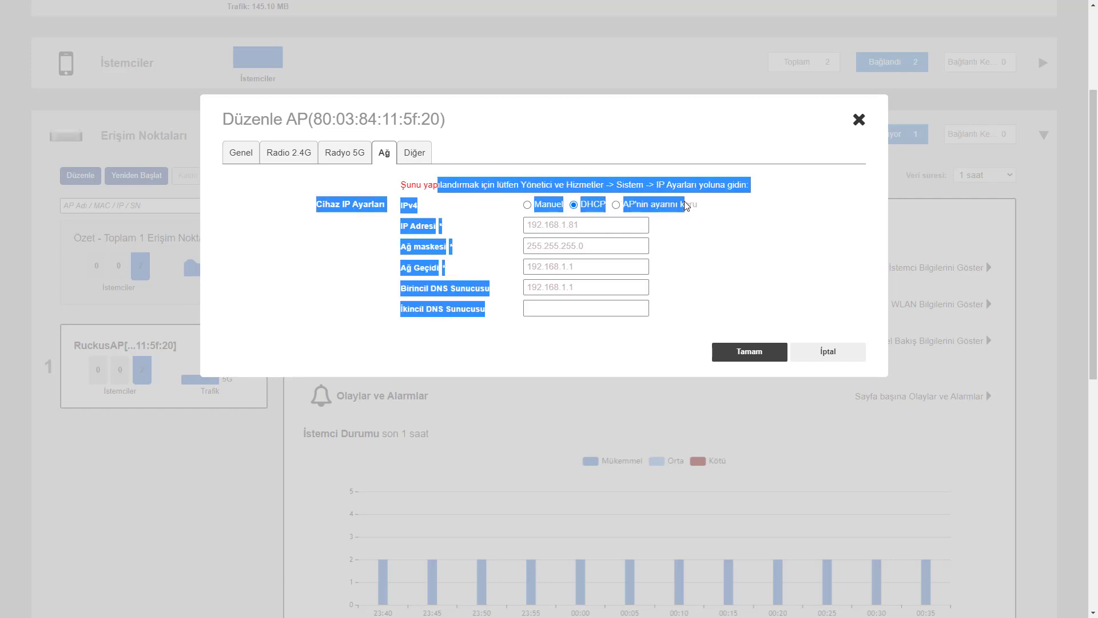
{"action": "left_click", "coordinate": [715, 220]}
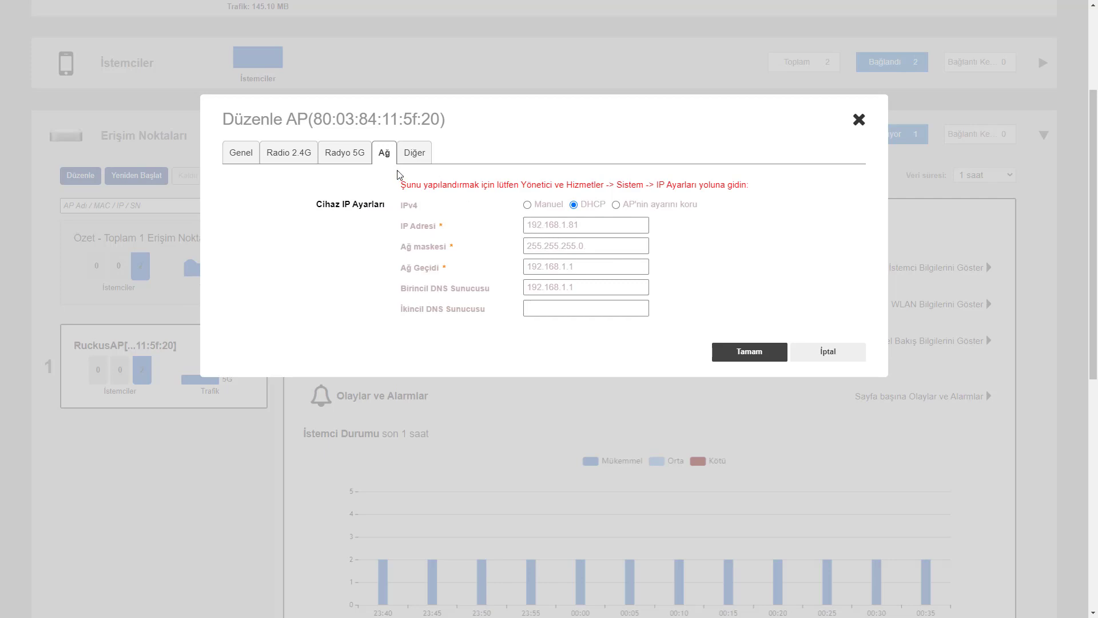
{"action": "left_click", "coordinate": [424, 156]}
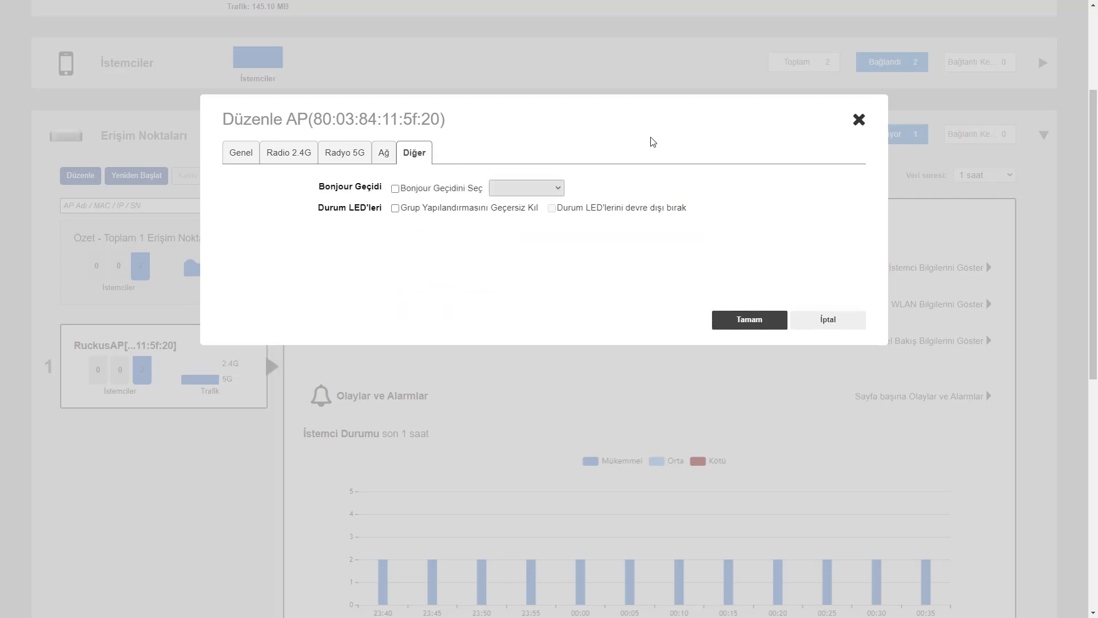
{"action": "left_click", "coordinate": [863, 122]}
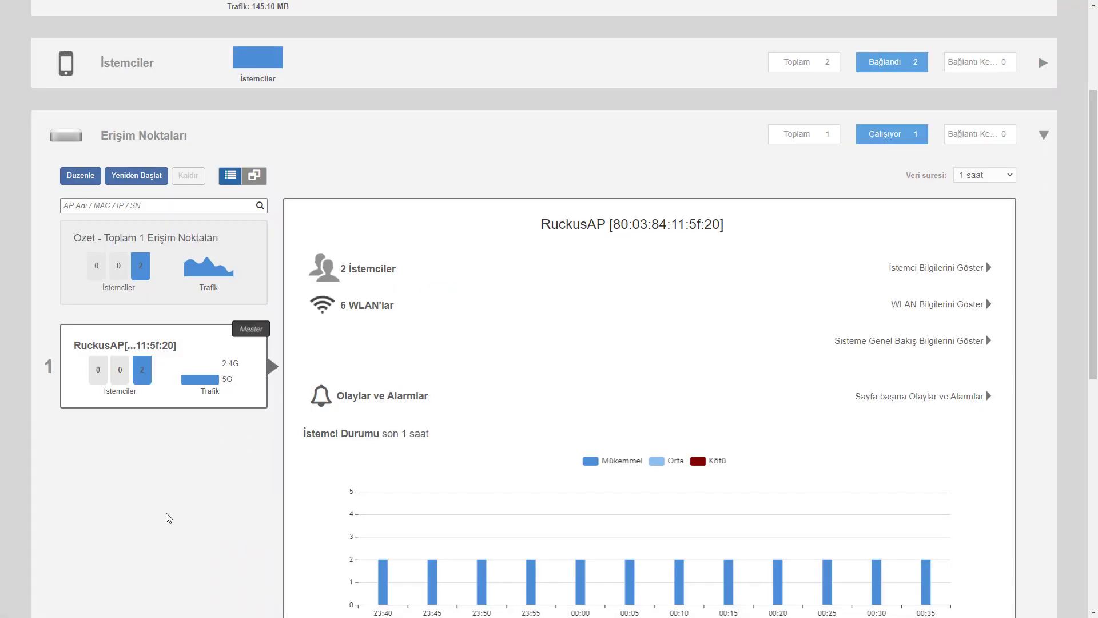
Step: Look over the RuckusAP overview, switch to the AP group view and show the client information in its summary
{"action": "scroll", "coordinate": [169, 518], "scroll_direction": "down", "scroll_amount": 2}
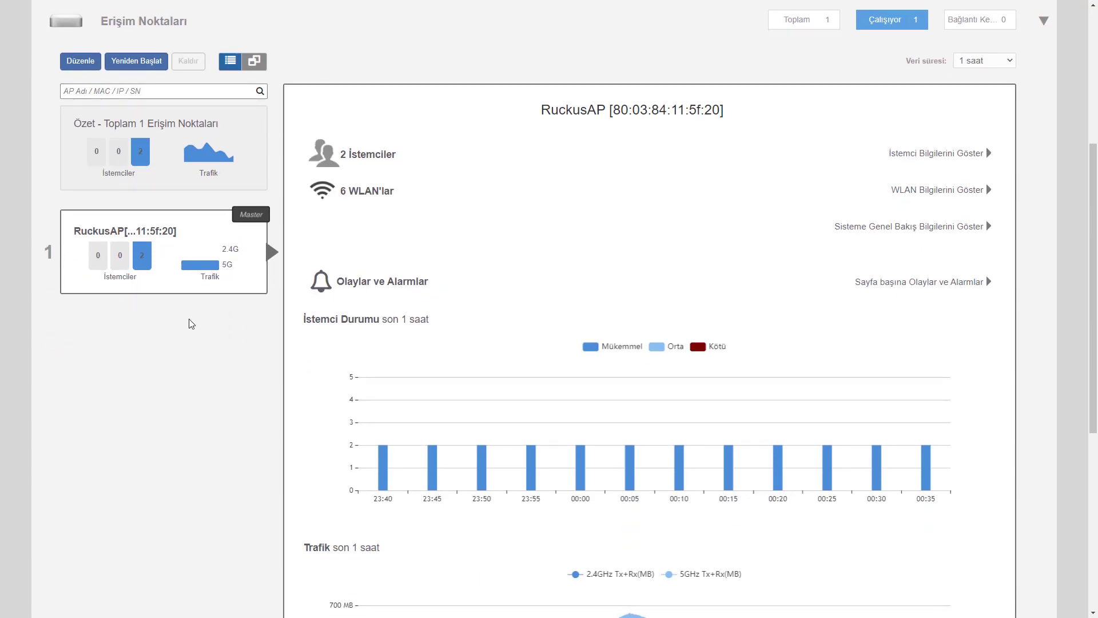
{"action": "scroll", "coordinate": [165, 345], "scroll_direction": "up", "scroll_amount": 1}
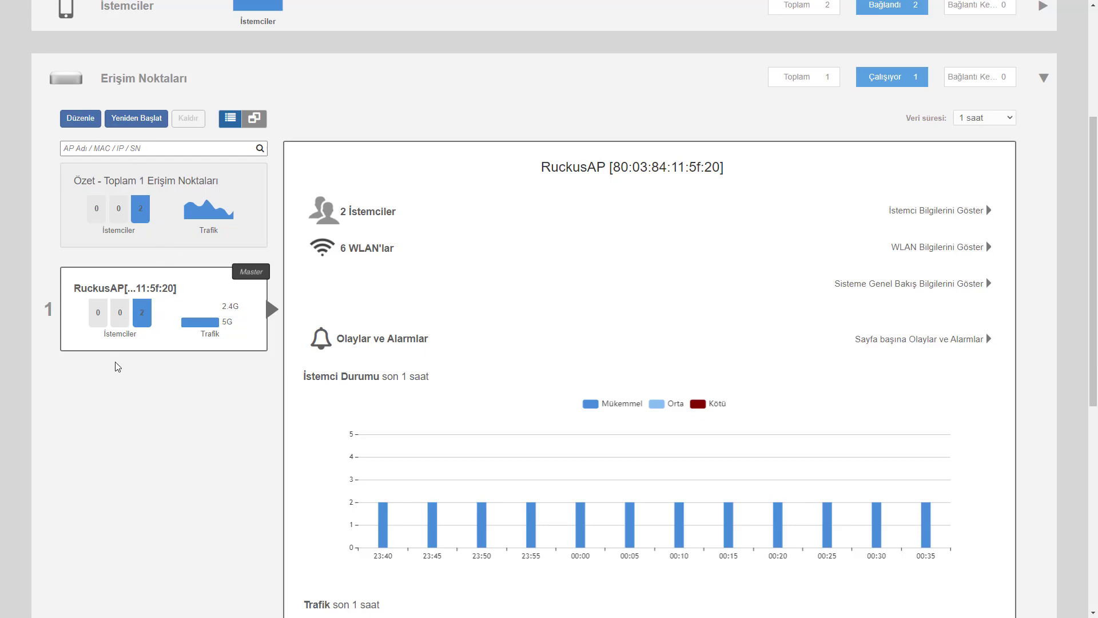
{"action": "scroll", "coordinate": [186, 389], "scroll_direction": "up", "scroll_amount": 4}
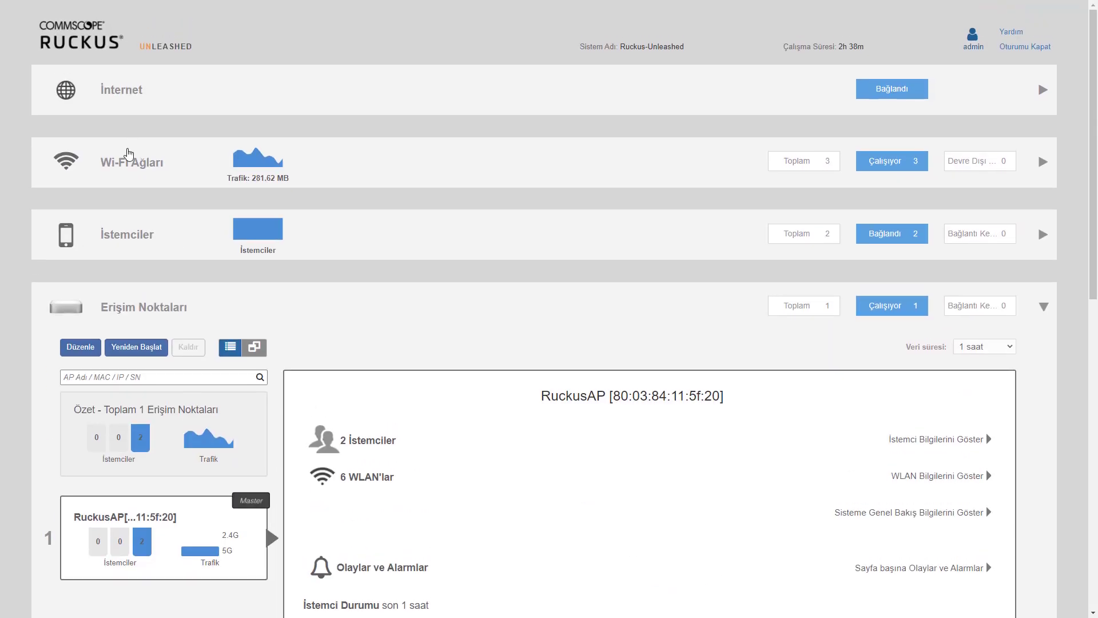
{"action": "scroll", "coordinate": [156, 497], "scroll_direction": "down", "scroll_amount": 4}
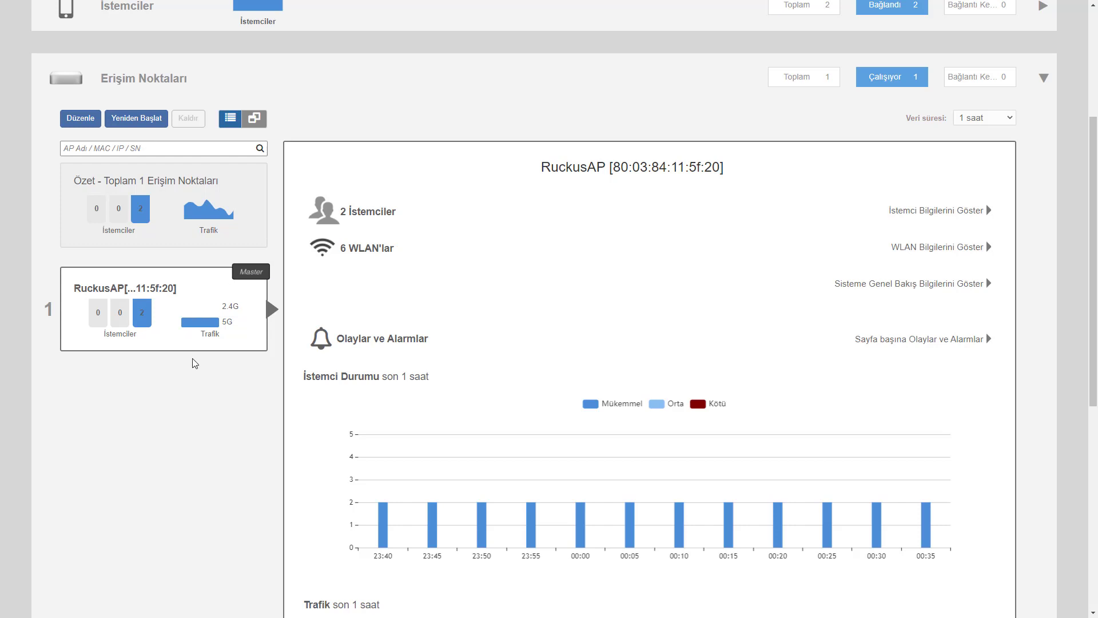
{"action": "left_click", "coordinate": [257, 120]}
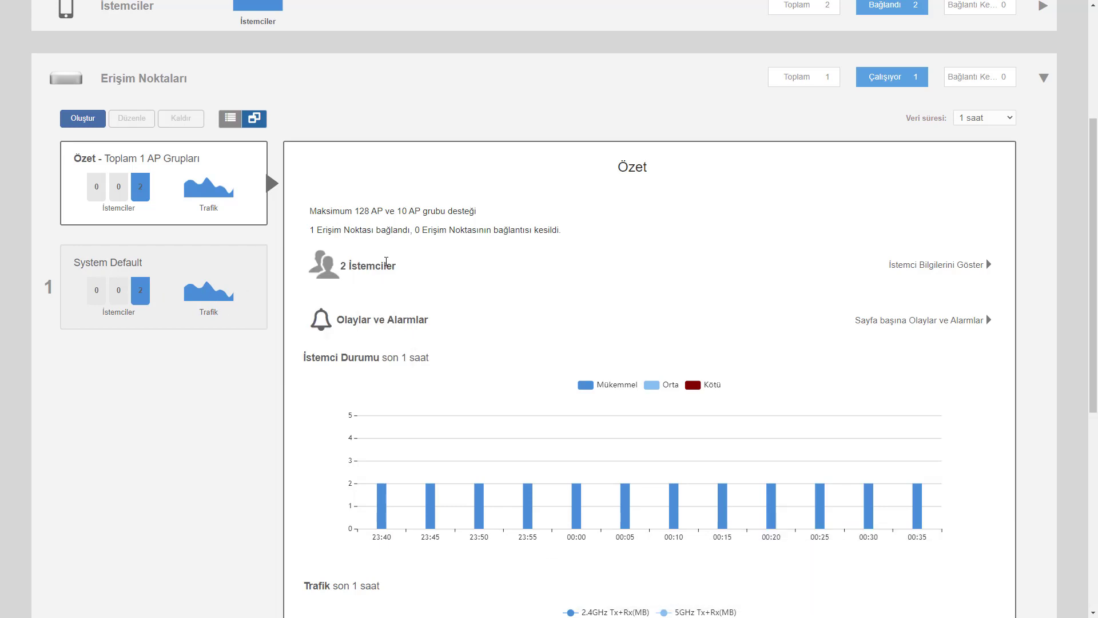
{"action": "left_click", "coordinate": [931, 269]}
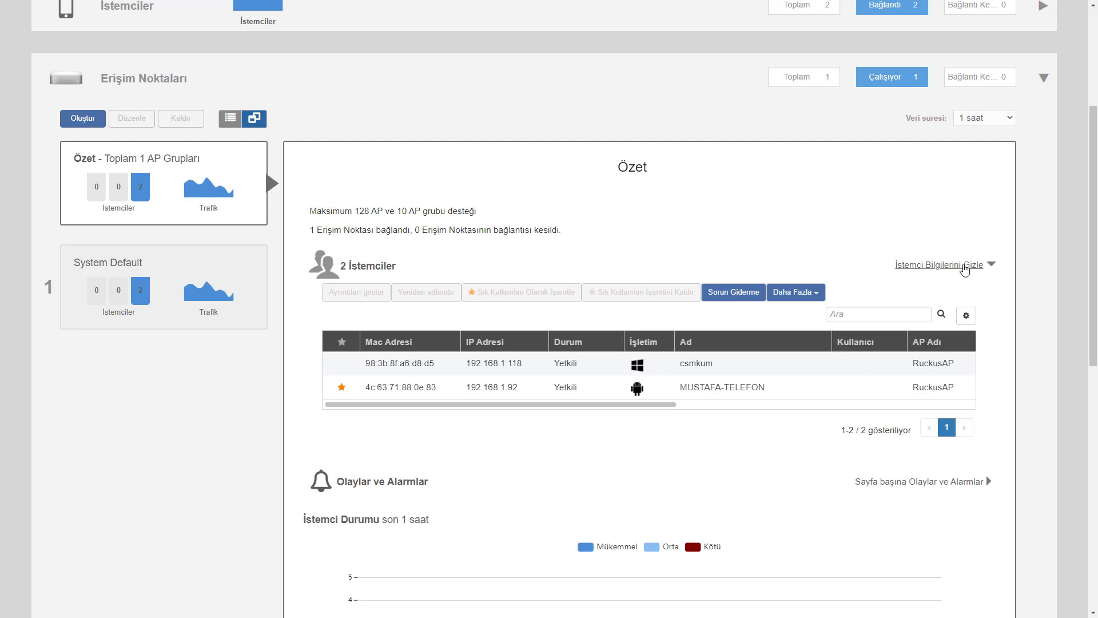
{"action": "left_click_drag", "start_coordinate": [962, 265], "coordinate": [829, 223]}
Step: Open the rename dialog for the Android client, check its current name and cancel without renaming it
{"action": "left_click", "coordinate": [529, 390]}
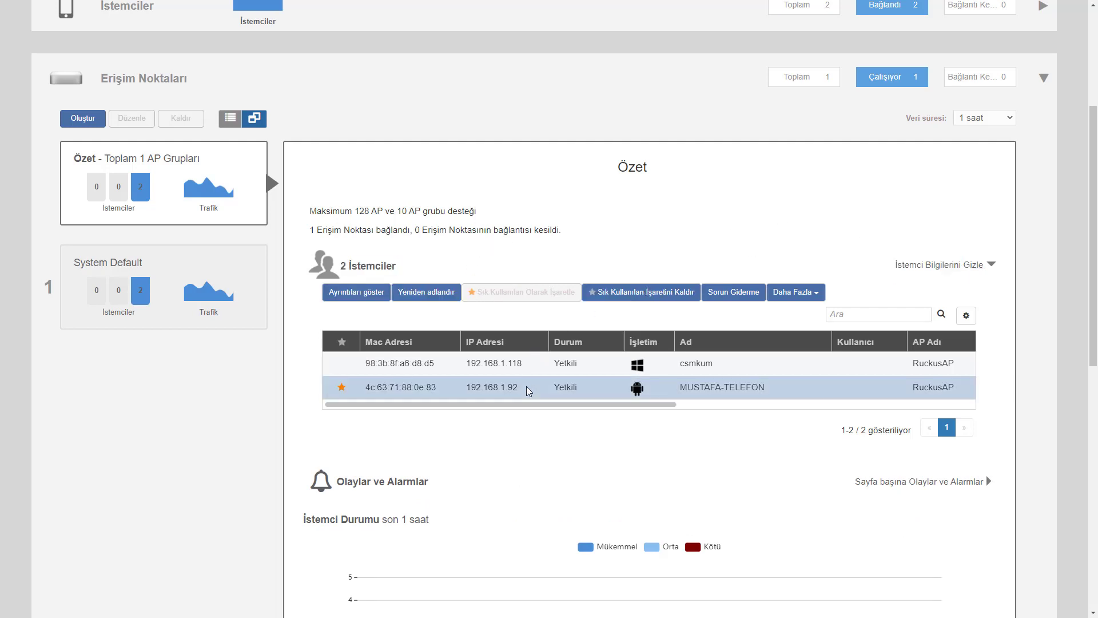
{"action": "left_click", "coordinate": [430, 303]}
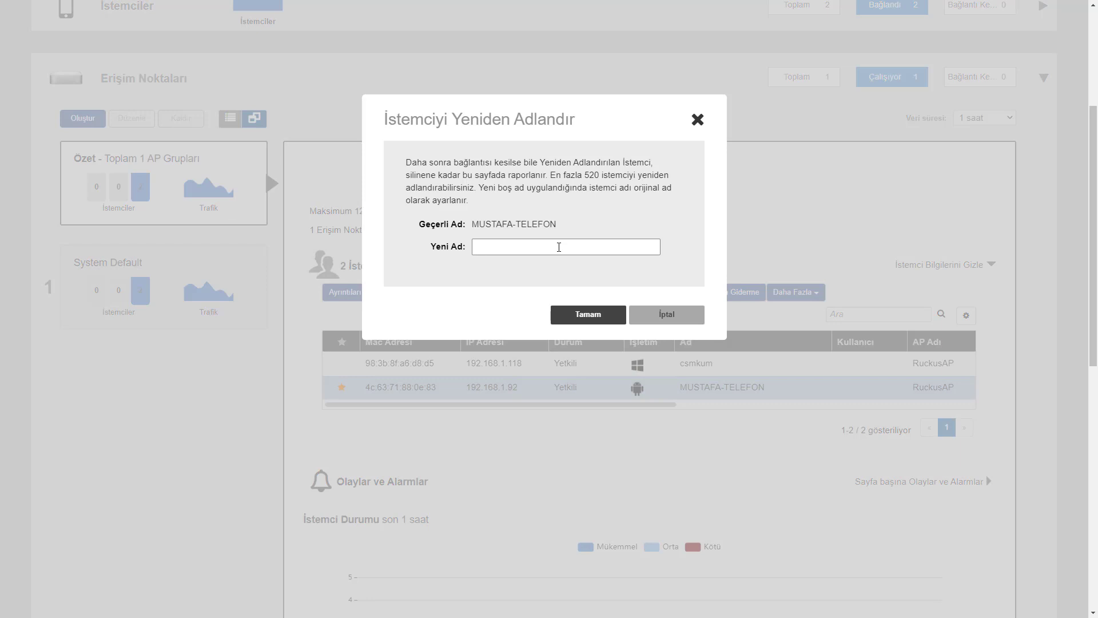
{"action": "left_click_drag", "start_coordinate": [496, 224], "coordinate": [595, 228]}
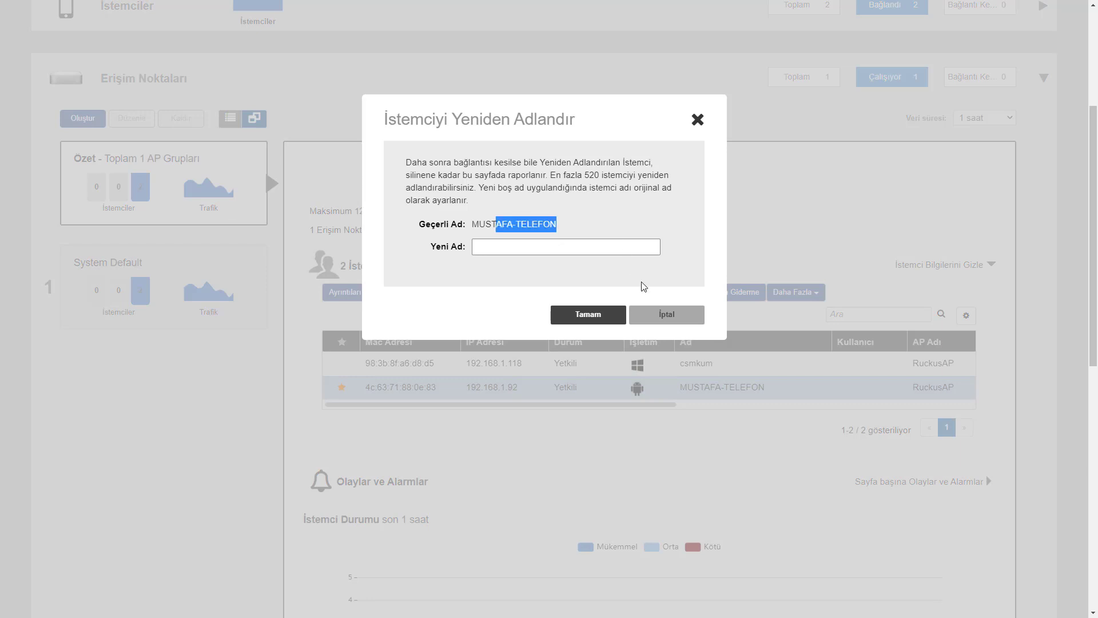
{"action": "left_click", "coordinate": [655, 318]}
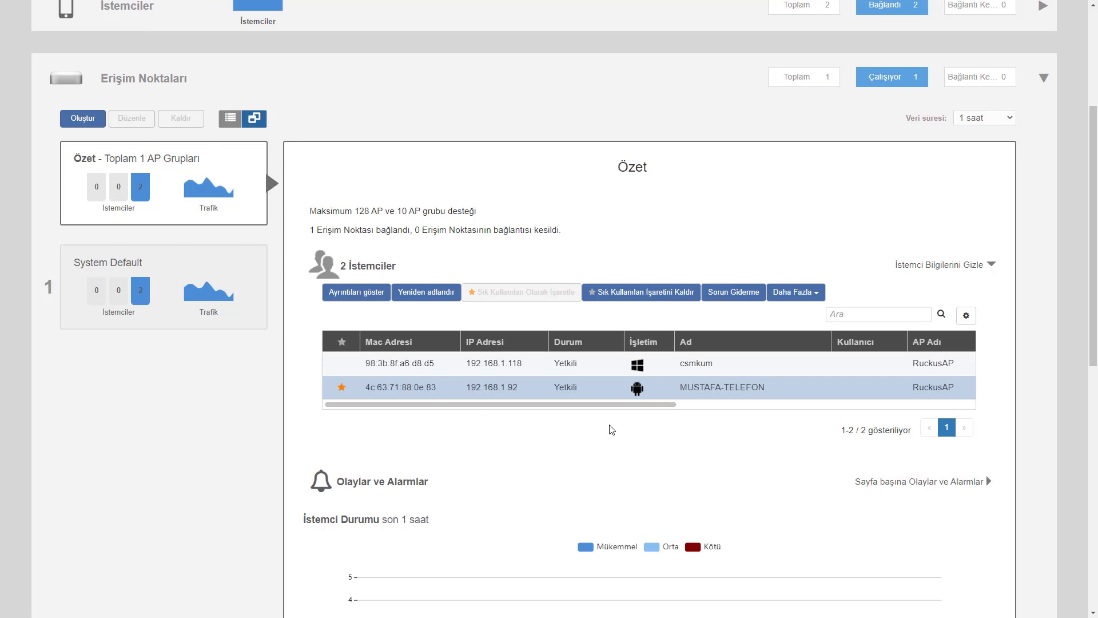
Step: Look over the remaining columns of the client table and the actions available for the Android client
{"action": "left_click_drag", "start_coordinate": [652, 409], "coordinate": [802, 411]}
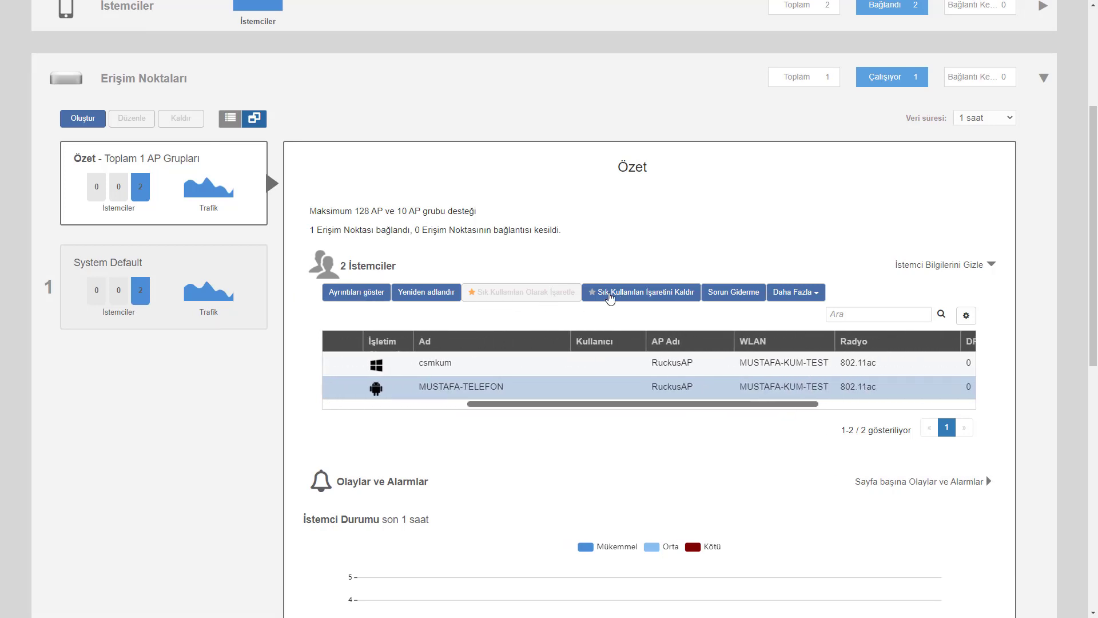
{"action": "left_click", "coordinate": [646, 294]}
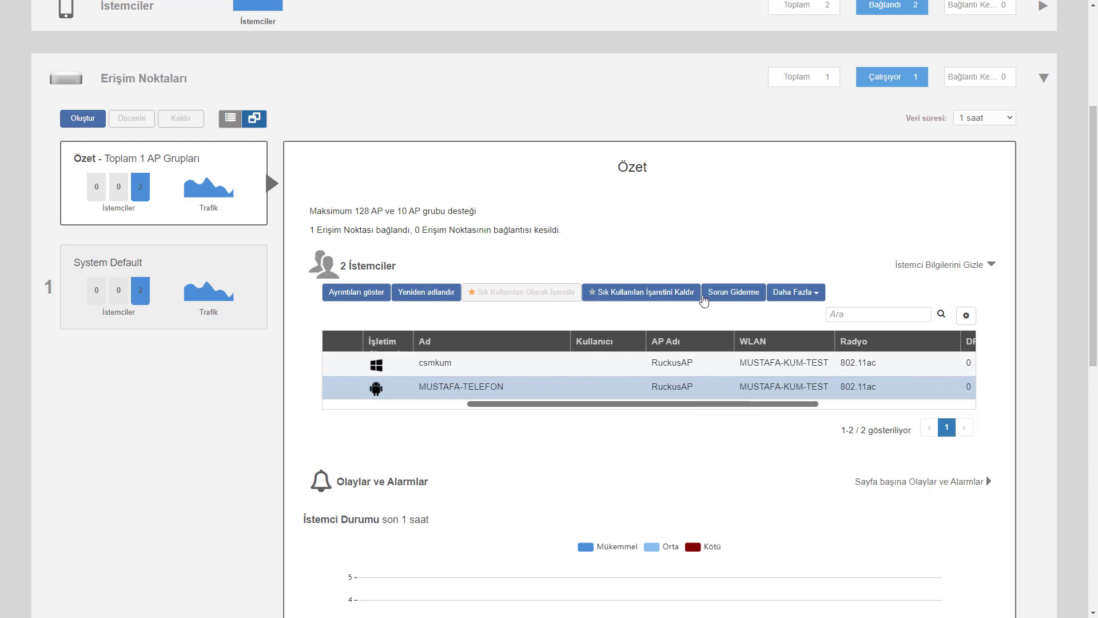
{"action": "left_click", "coordinate": [575, 387]}
{"action": "left_click", "coordinate": [544, 292]}
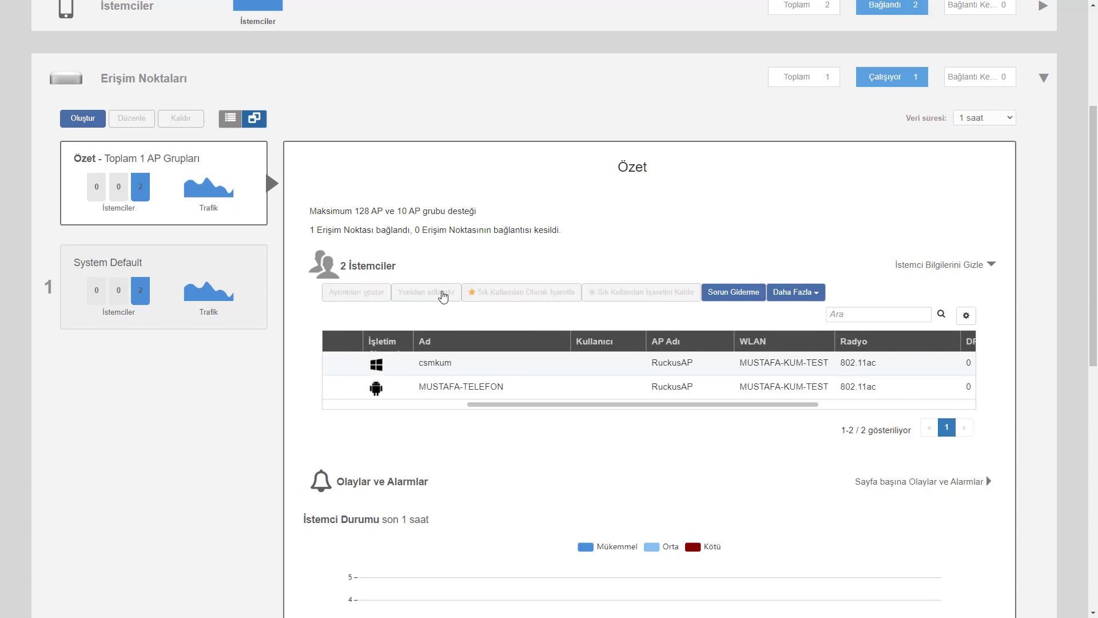
{"action": "left_click", "coordinate": [384, 387]}
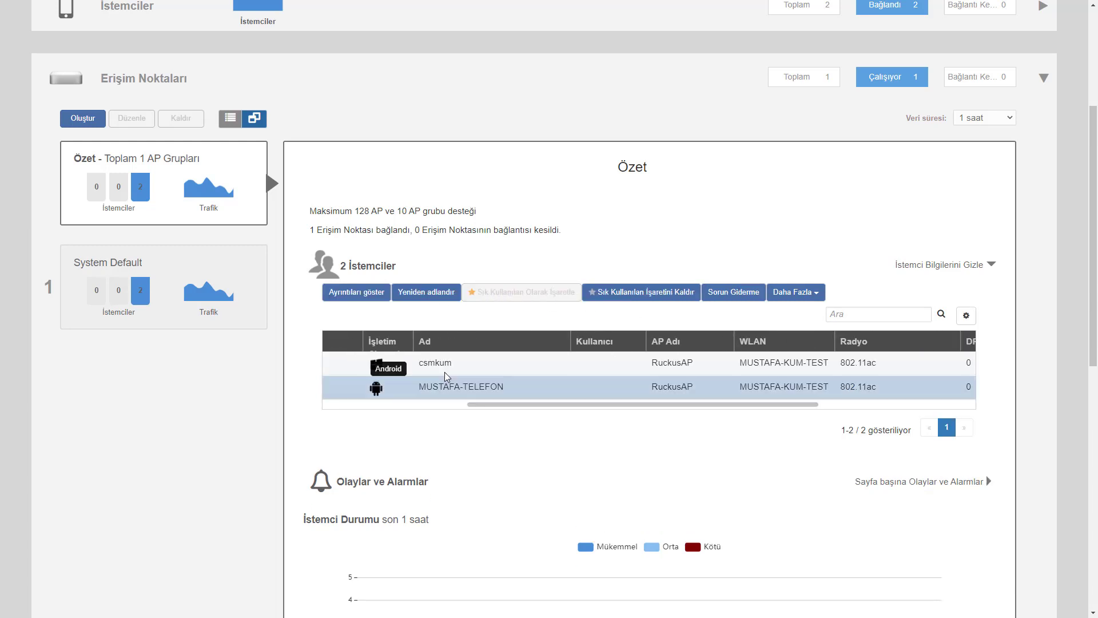
Step: Check the further client options, return to the access point list view and collapse the access points section
{"action": "left_click", "coordinate": [792, 292]}
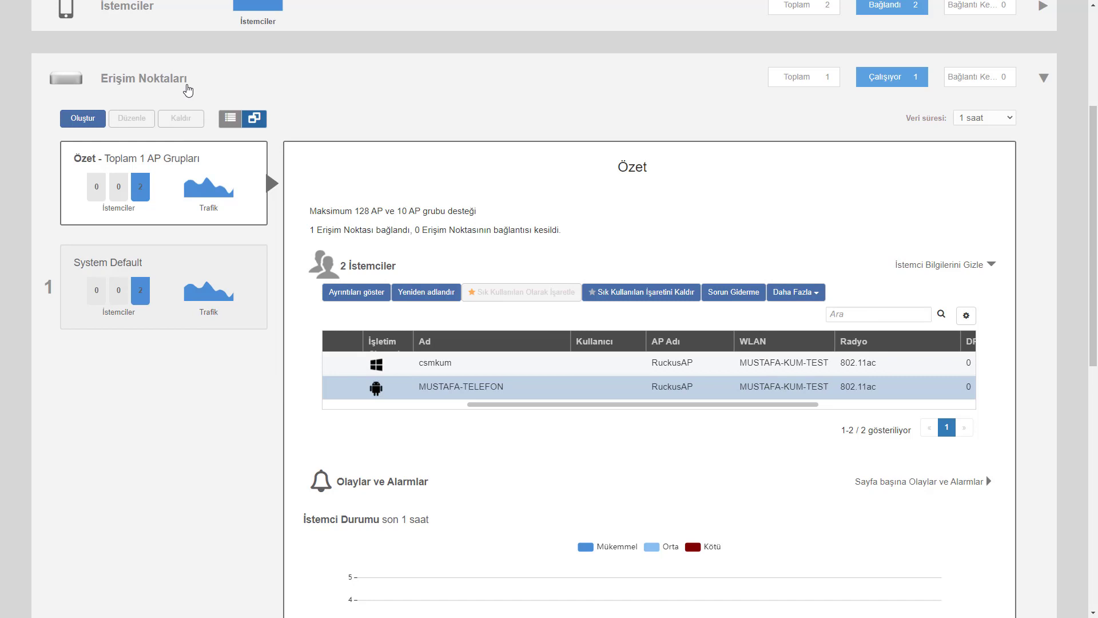
{"action": "left_click", "coordinate": [230, 118]}
{"action": "left_click", "coordinate": [210, 85]}
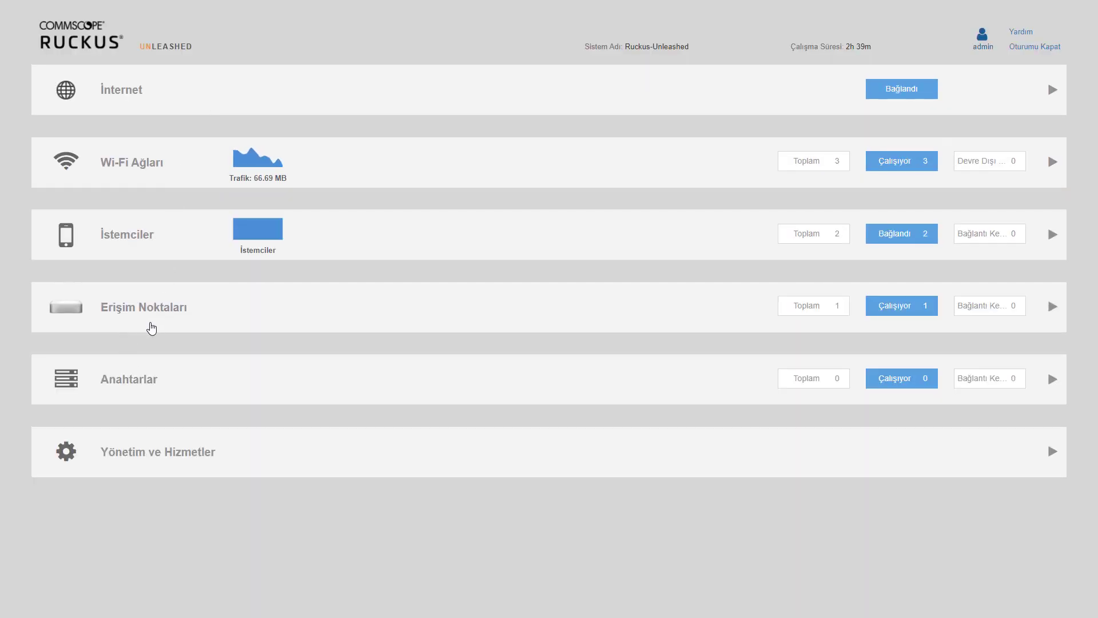
{"action": "left_click", "coordinate": [168, 313]}
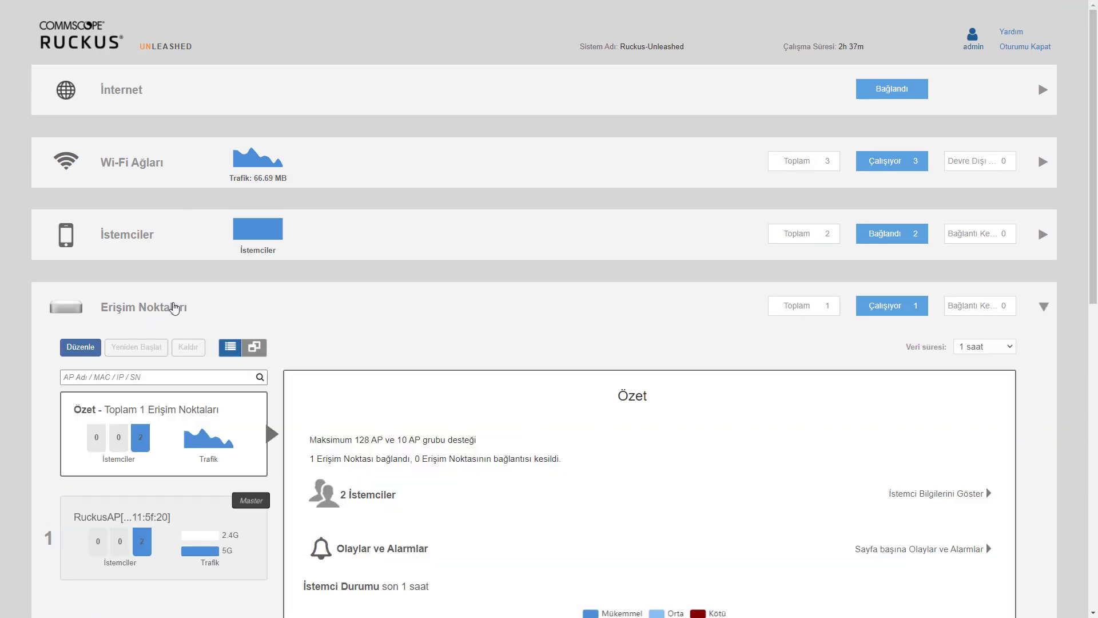
{"action": "left_click", "coordinate": [173, 309]}
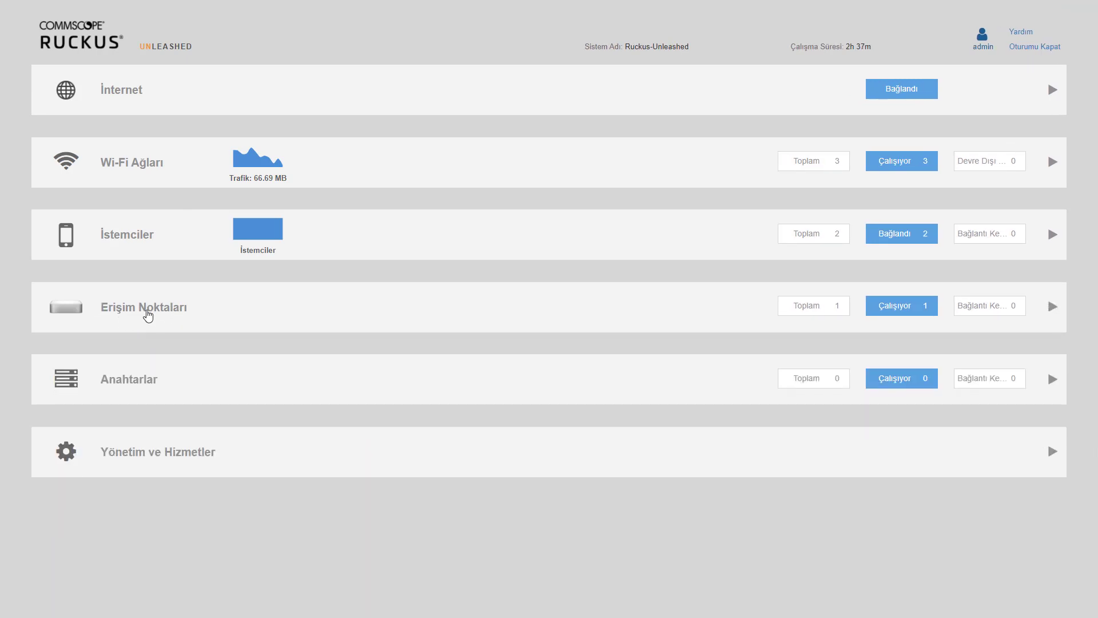
{"action": "left_click", "coordinate": [115, 303]}
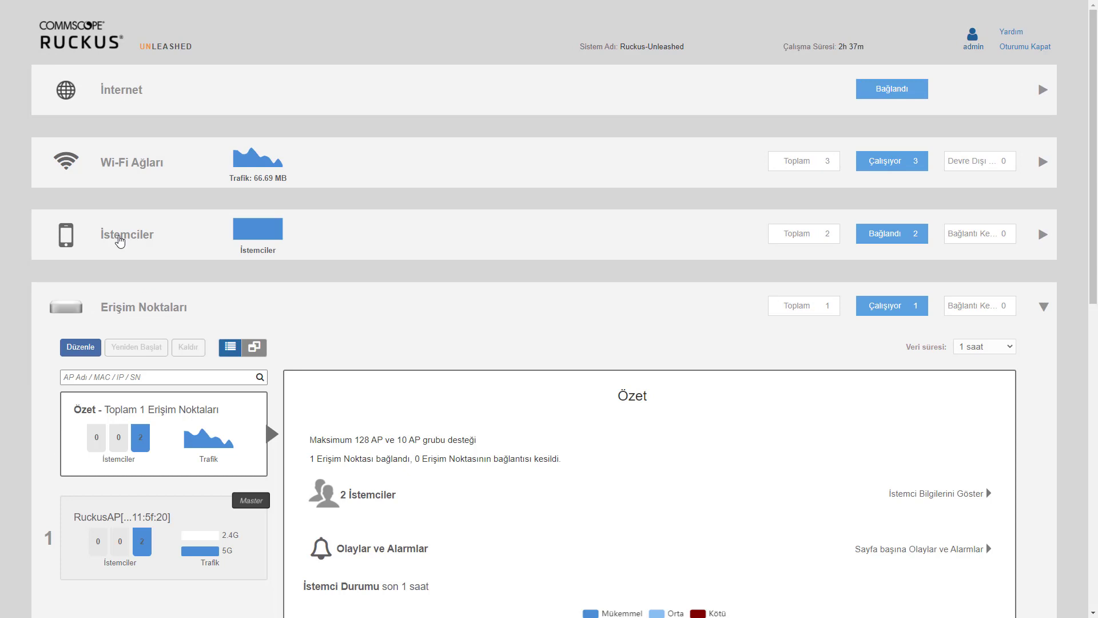
{"action": "left_click", "coordinate": [120, 240]}
{"action": "left_click", "coordinate": [120, 239]}
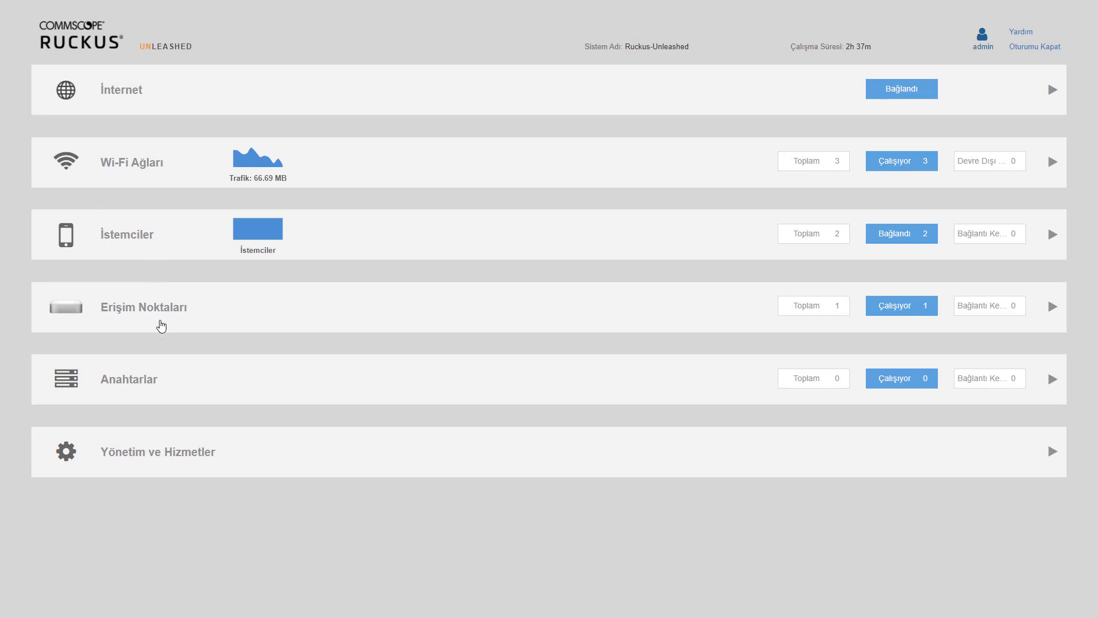
Step: Expand the switches section, look over its port information, PoE budget and events summary, and collapse it
{"action": "left_click", "coordinate": [141, 379]}
{"action": "scroll", "coordinate": [141, 378], "scroll_direction": "down", "scroll_amount": 3}
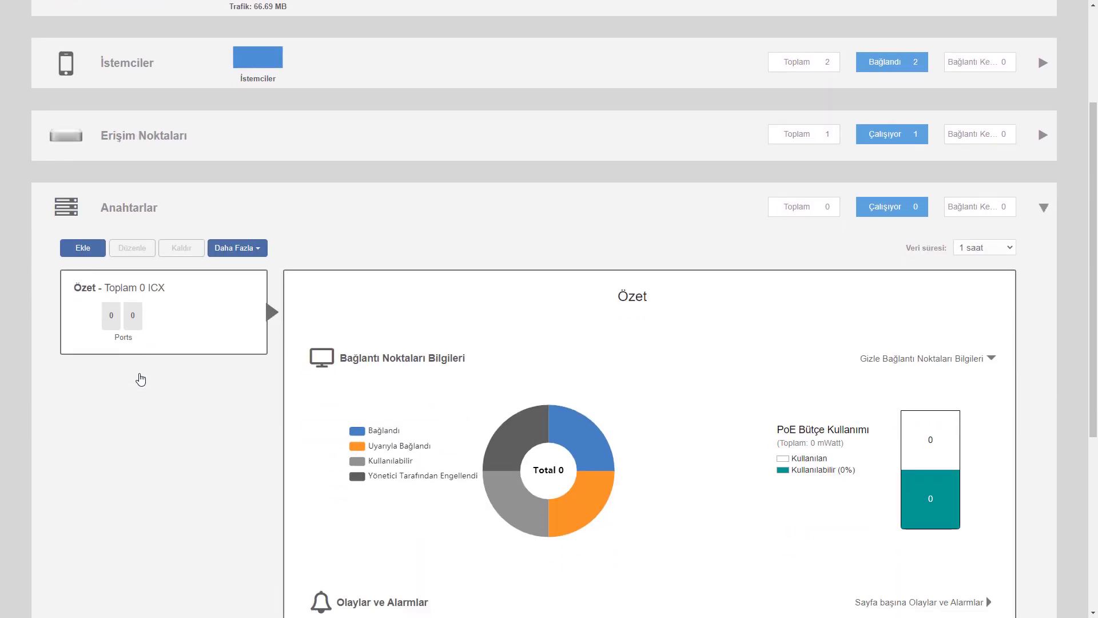
{"action": "scroll", "coordinate": [226, 373], "scroll_direction": "down", "scroll_amount": 1}
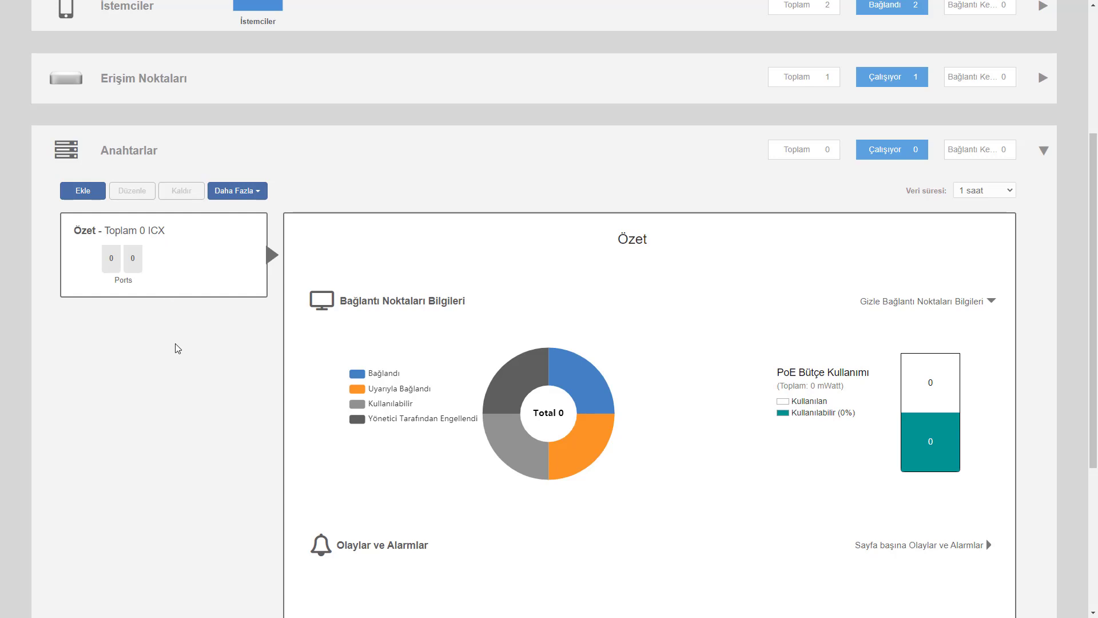
{"action": "scroll", "coordinate": [177, 347], "scroll_direction": "down", "scroll_amount": 2}
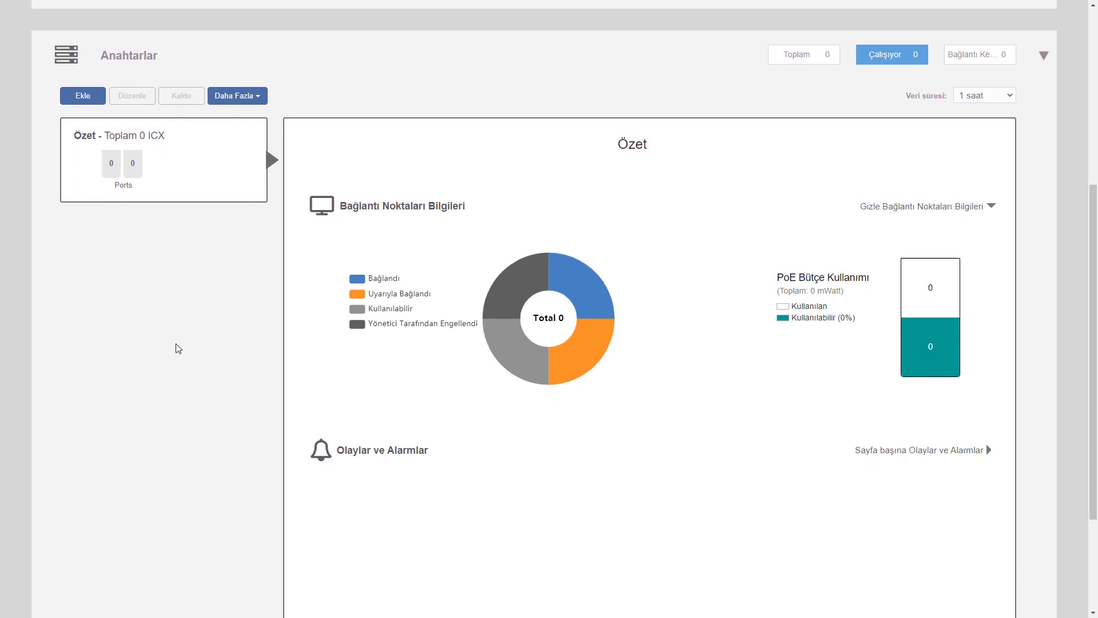
{"action": "scroll", "coordinate": [179, 348], "scroll_direction": "up", "scroll_amount": 2}
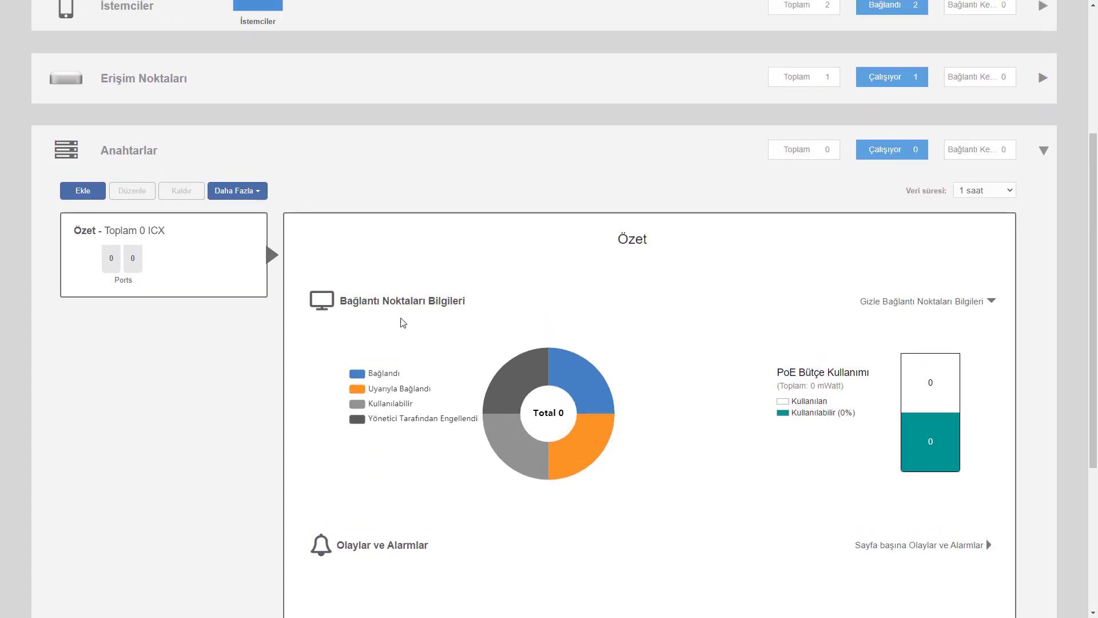
{"action": "scroll", "coordinate": [331, 370], "scroll_direction": "up", "scroll_amount": 3}
{"action": "scroll", "coordinate": [302, 412], "scroll_direction": "down", "scroll_amount": 3}
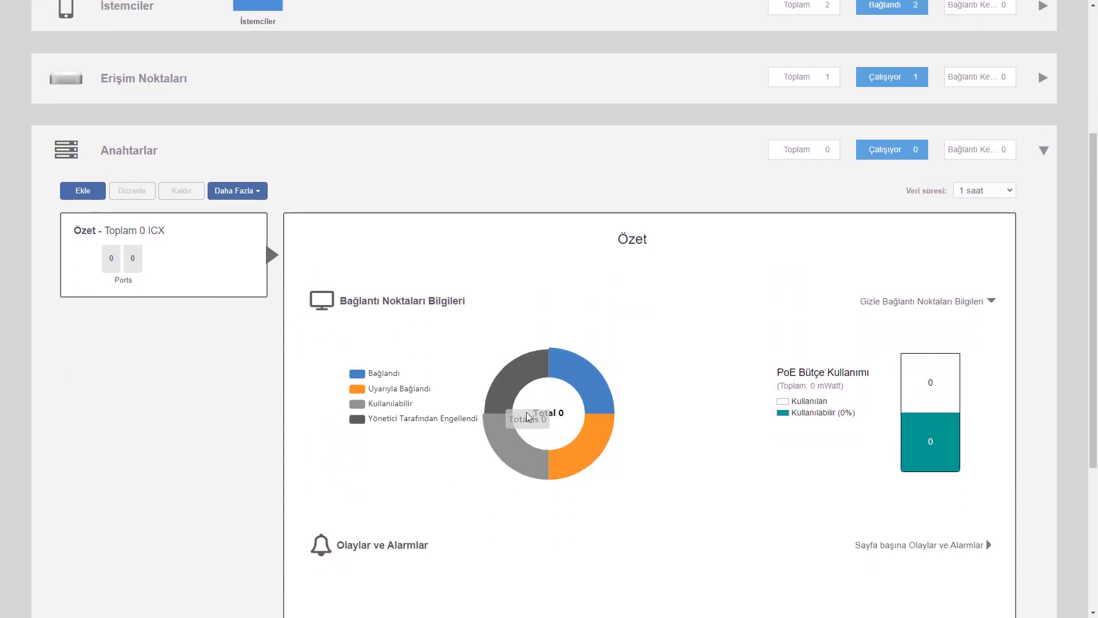
{"action": "scroll", "coordinate": [670, 454], "scroll_direction": "down", "scroll_amount": 1}
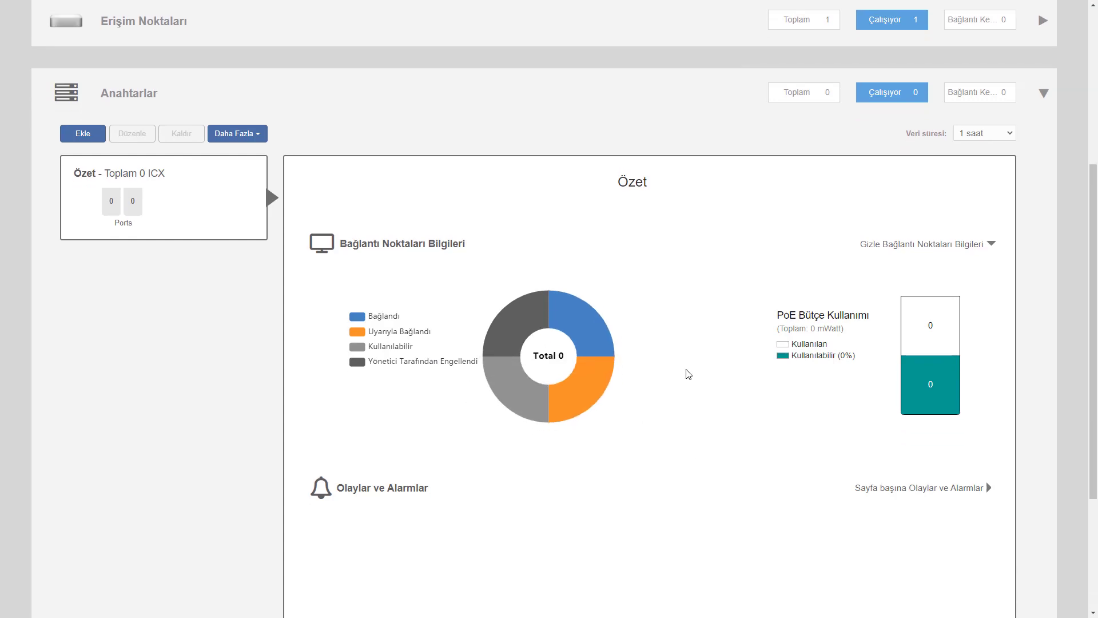
{"action": "scroll", "coordinate": [601, 412], "scroll_direction": "down", "scroll_amount": 3}
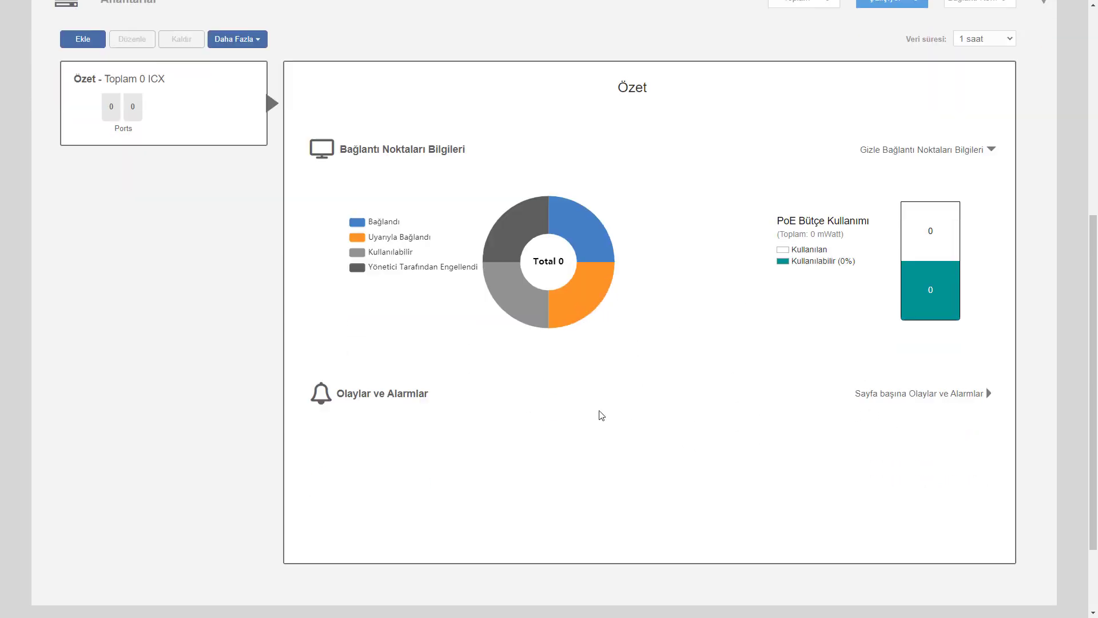
{"action": "scroll", "coordinate": [404, 338], "scroll_direction": "up", "scroll_amount": 3}
{"action": "left_click", "coordinate": [133, 102]}
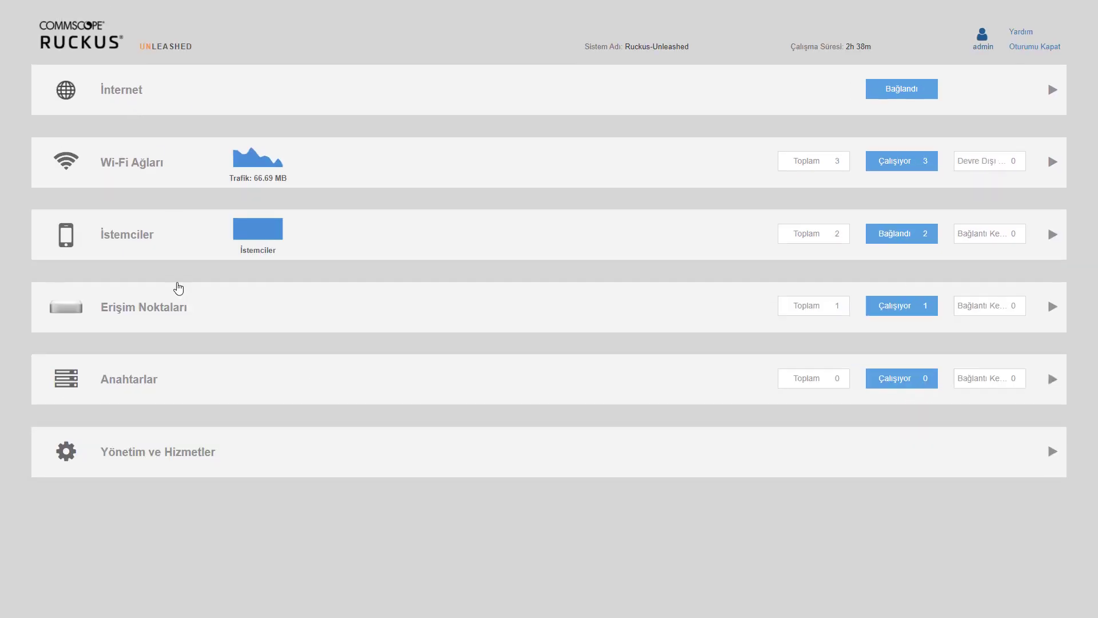
Step: Expand the management and services section and review the system information page from system name to log settings
{"action": "left_click", "coordinate": [191, 466]}
{"action": "scroll", "coordinate": [209, 413], "scroll_direction": "down", "scroll_amount": 3}
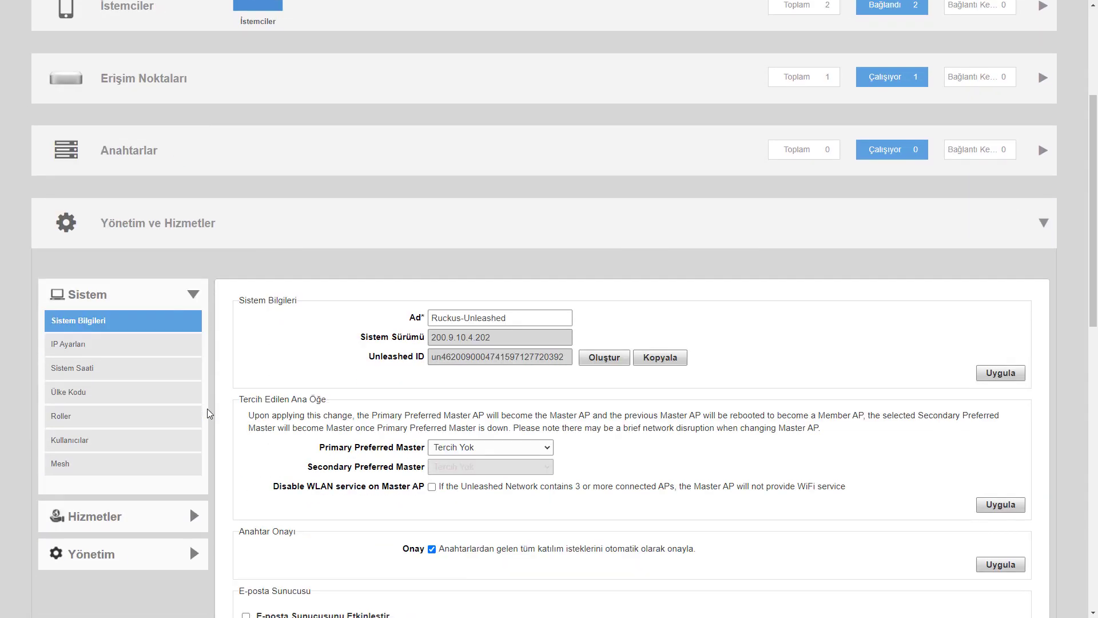
{"action": "scroll", "coordinate": [431, 323], "scroll_direction": "down", "scroll_amount": 2}
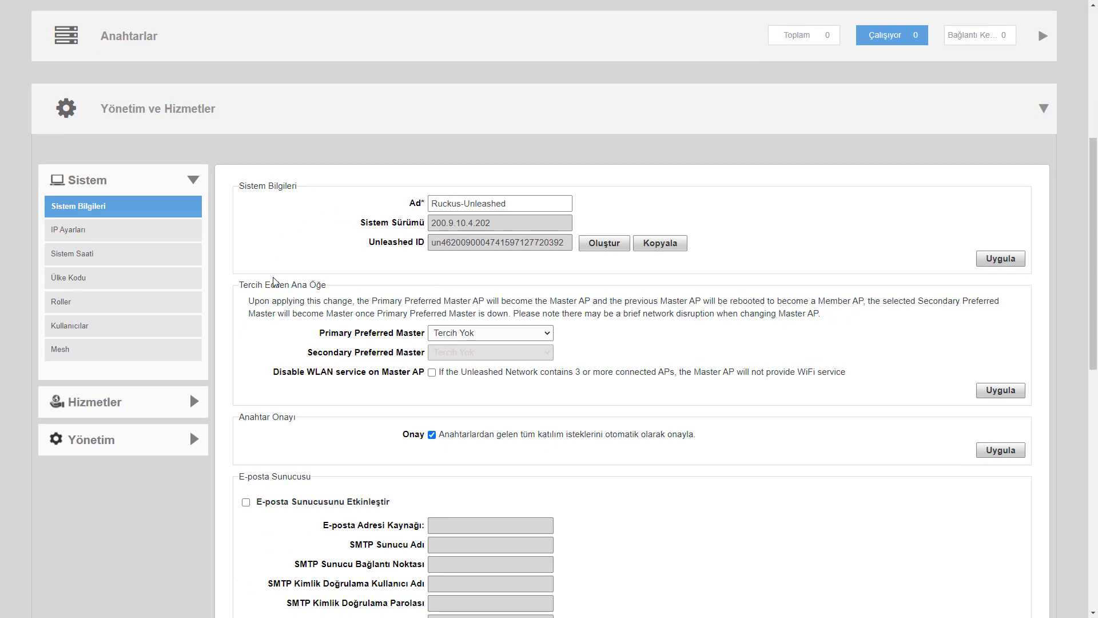
{"action": "scroll", "coordinate": [277, 353], "scroll_direction": "down", "scroll_amount": 3}
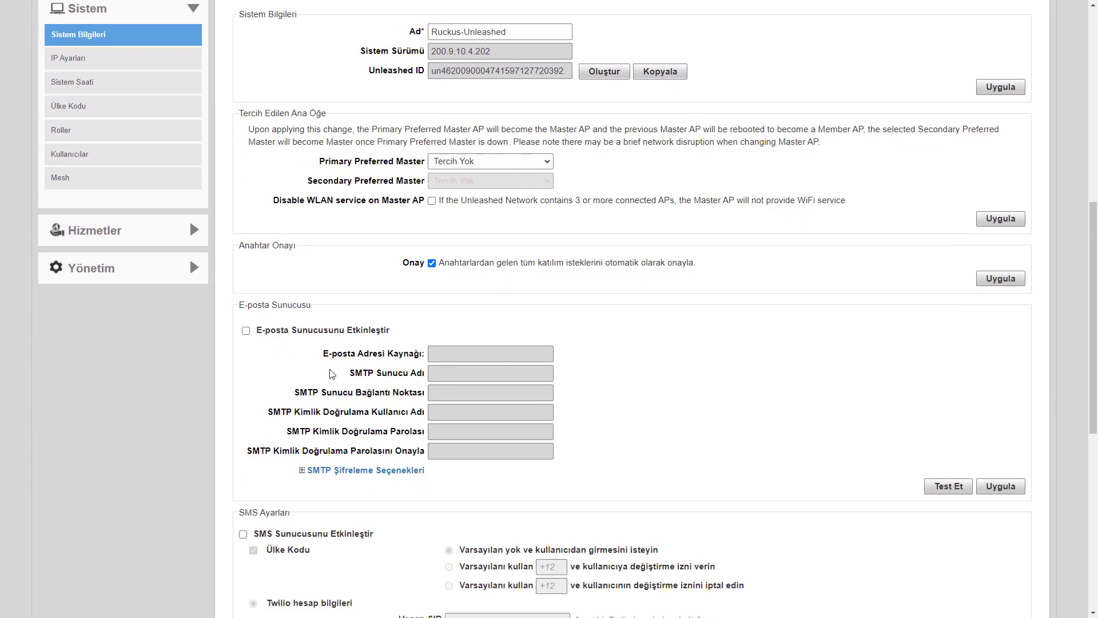
{"action": "scroll", "coordinate": [327, 379], "scroll_direction": "down", "scroll_amount": 2}
{"action": "scroll", "coordinate": [331, 374], "scroll_direction": "down", "scroll_amount": 2}
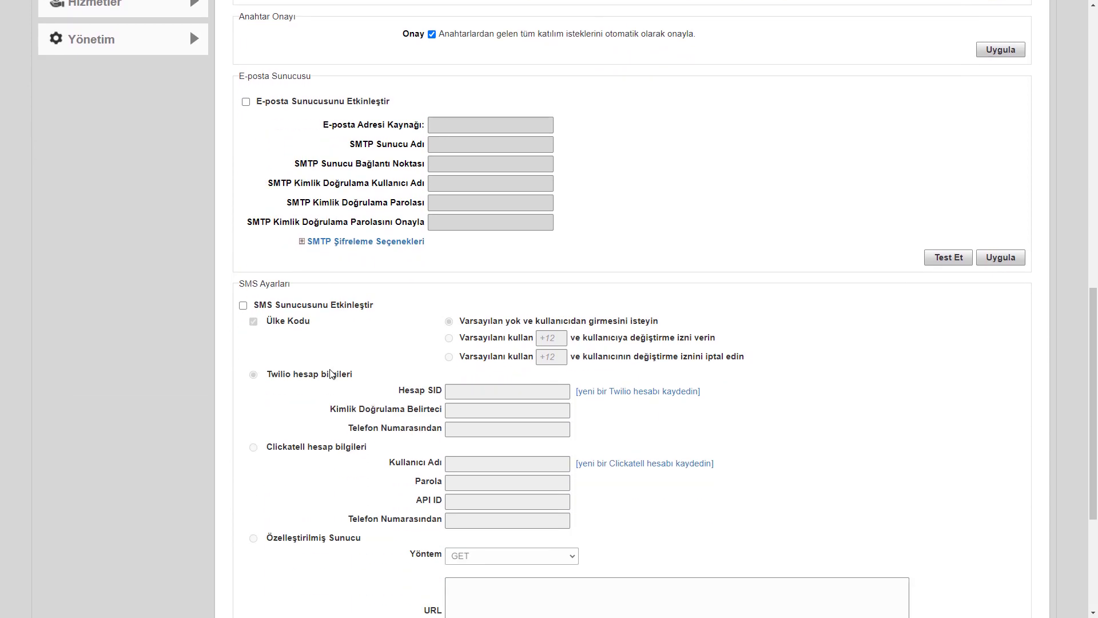
{"action": "scroll", "coordinate": [332, 374], "scroll_direction": "down", "scroll_amount": 2}
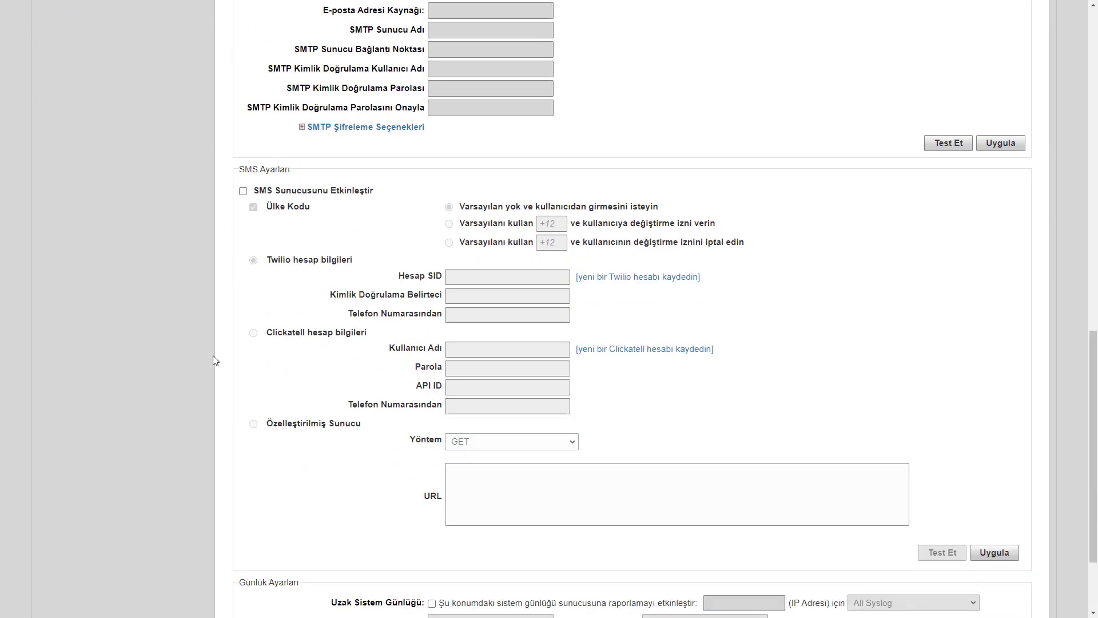
{"action": "scroll", "coordinate": [216, 361], "scroll_direction": "down", "scroll_amount": 2}
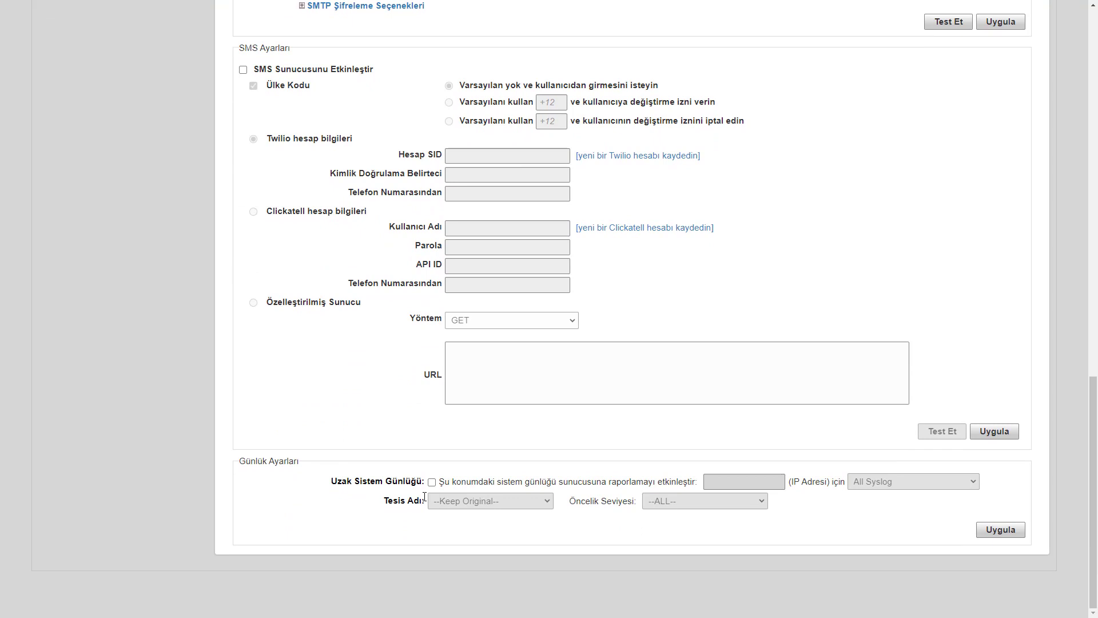
Step: Open the IP settings, check the management interface, and preview manual WAN addressing and the LAN and WLAN client IP options
{"action": "scroll", "coordinate": [424, 496], "scroll_direction": "up", "scroll_amount": 9}
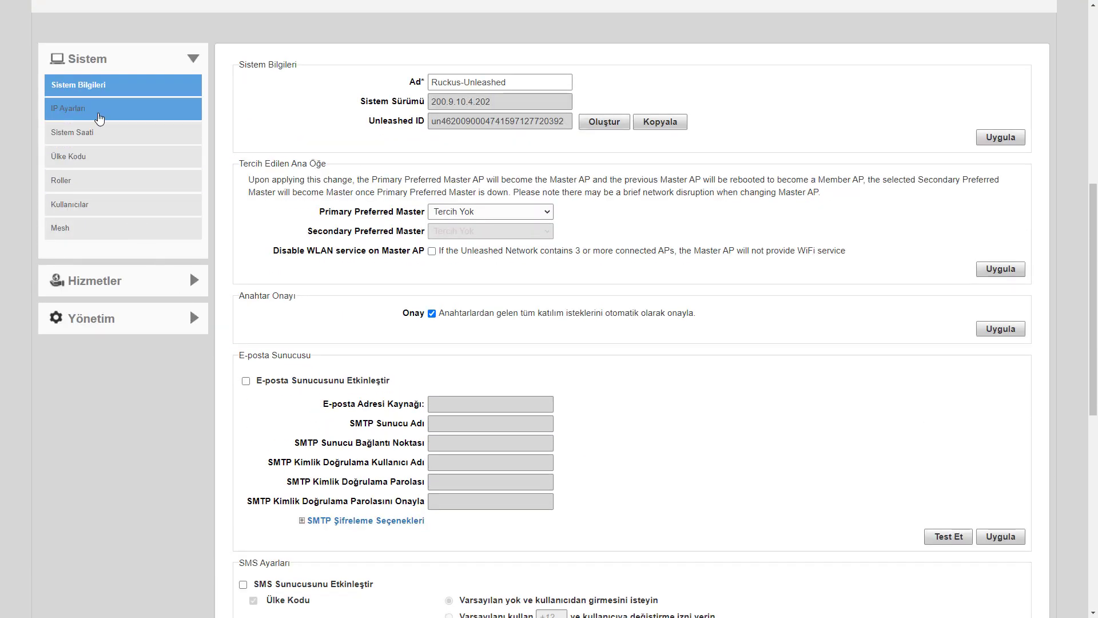
{"action": "left_click", "coordinate": [100, 117]}
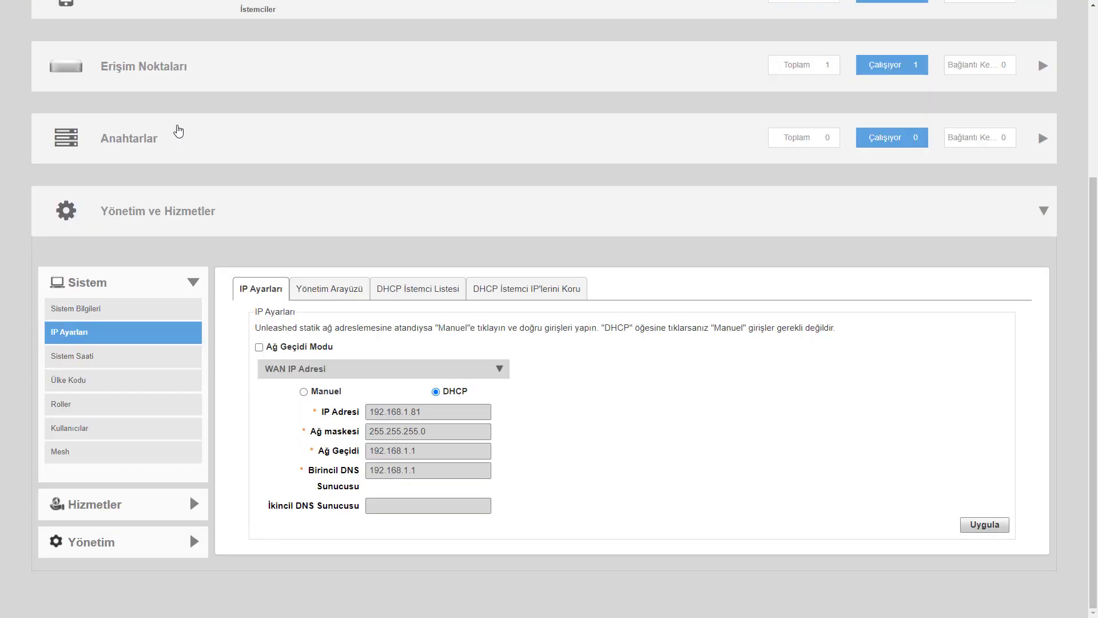
{"action": "left_click", "coordinate": [337, 290]}
{"action": "left_click", "coordinate": [257, 289]}
{"action": "left_click", "coordinate": [304, 392]}
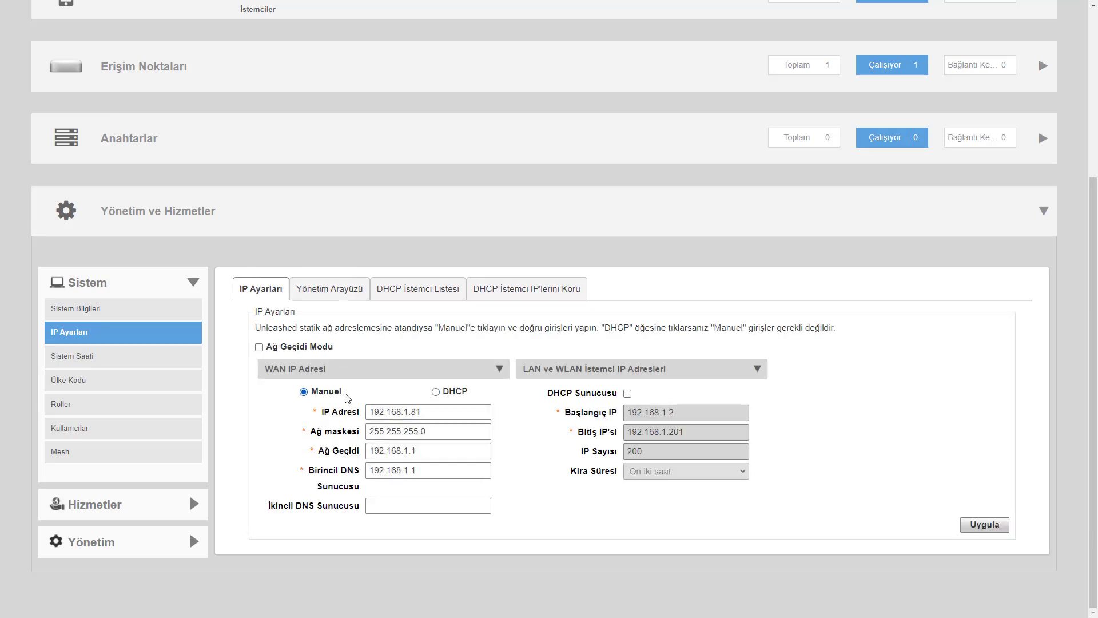
{"action": "left_click", "coordinate": [560, 371]}
{"action": "left_click", "coordinate": [452, 375]}
{"action": "left_click", "coordinate": [577, 374]}
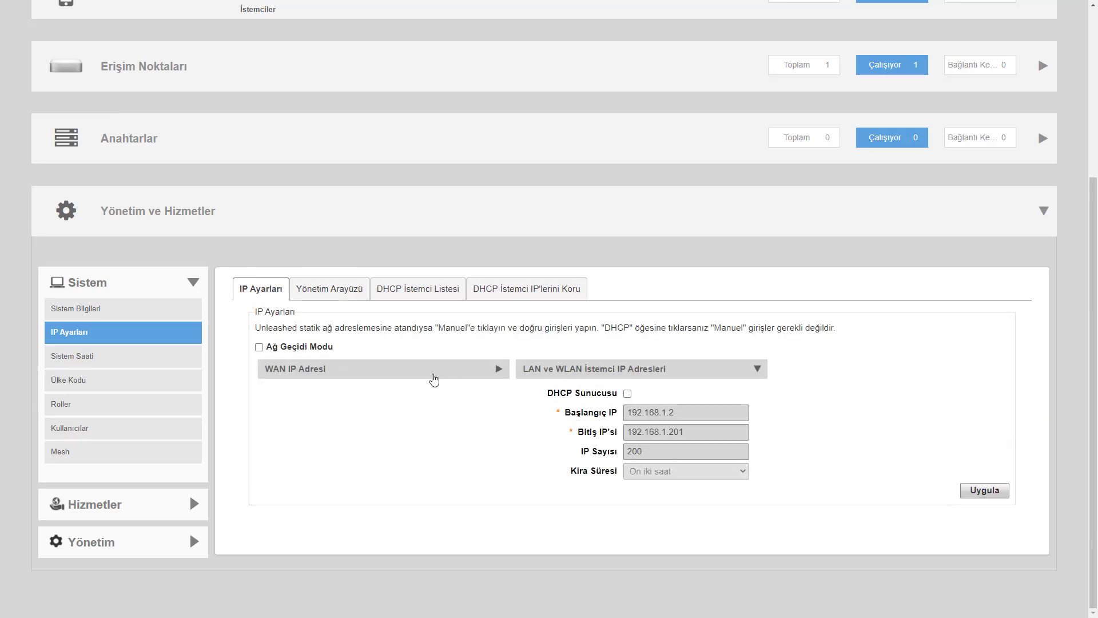
{"action": "left_click", "coordinate": [437, 375]}
Step: Turn on gateway mode to examine its WAN and LAN settings, and turn it off again without applying
{"action": "left_click", "coordinate": [307, 346]}
{"action": "scroll", "coordinate": [377, 389], "scroll_direction": "down", "scroll_amount": 3}
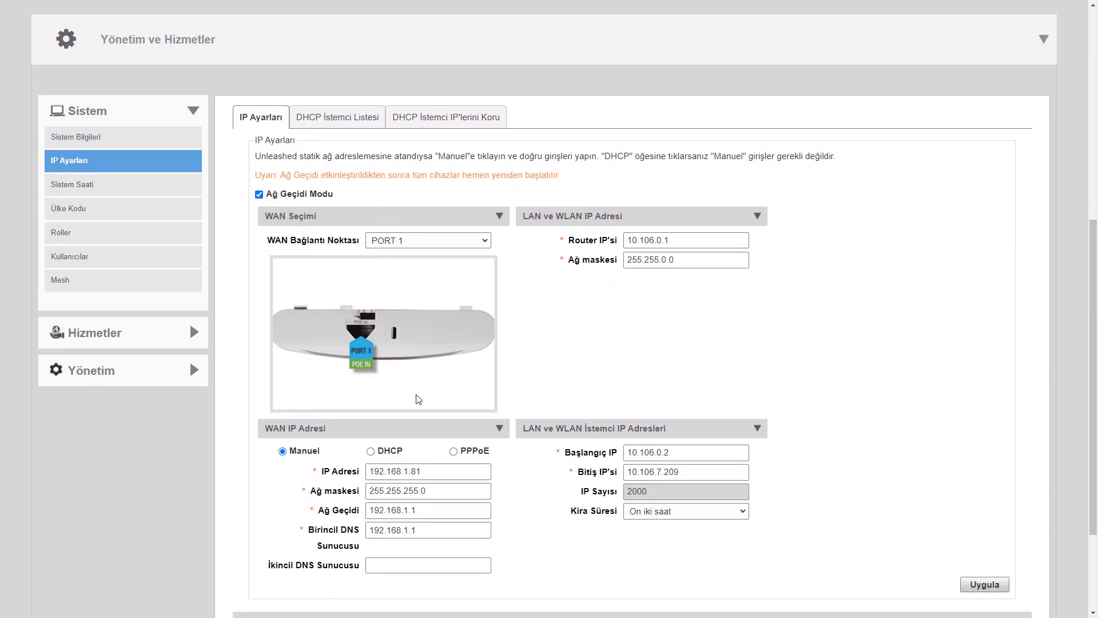
{"action": "left_click", "coordinate": [259, 193]}
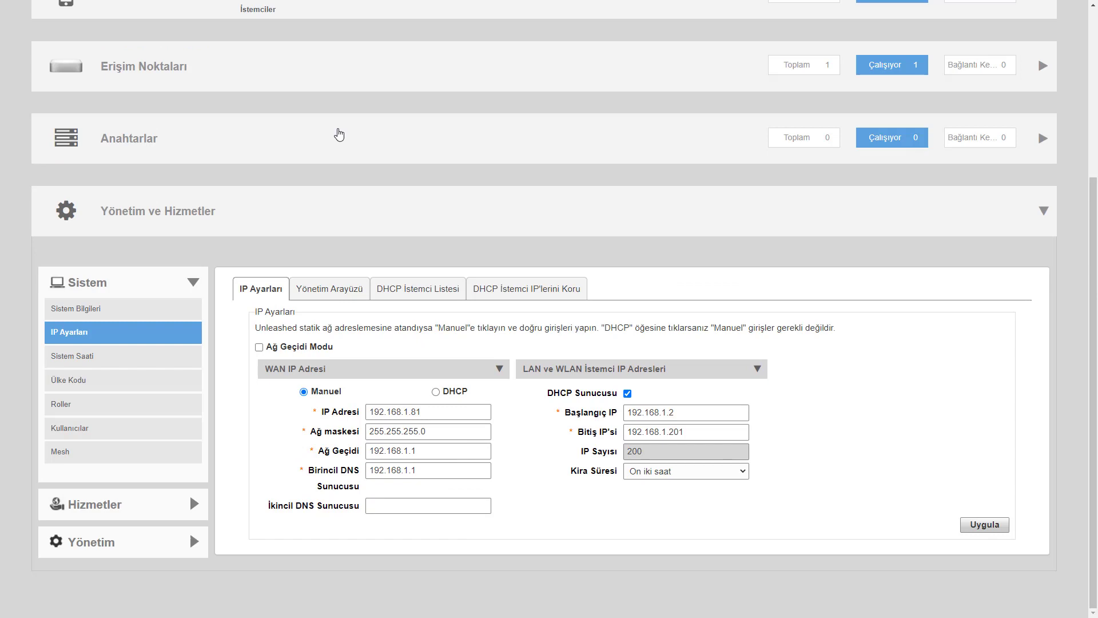
Step: Look through the management interface, the DHCP client list and the DHCP client IP reservations
{"action": "left_click", "coordinate": [349, 294]}
{"action": "left_click", "coordinate": [412, 290]}
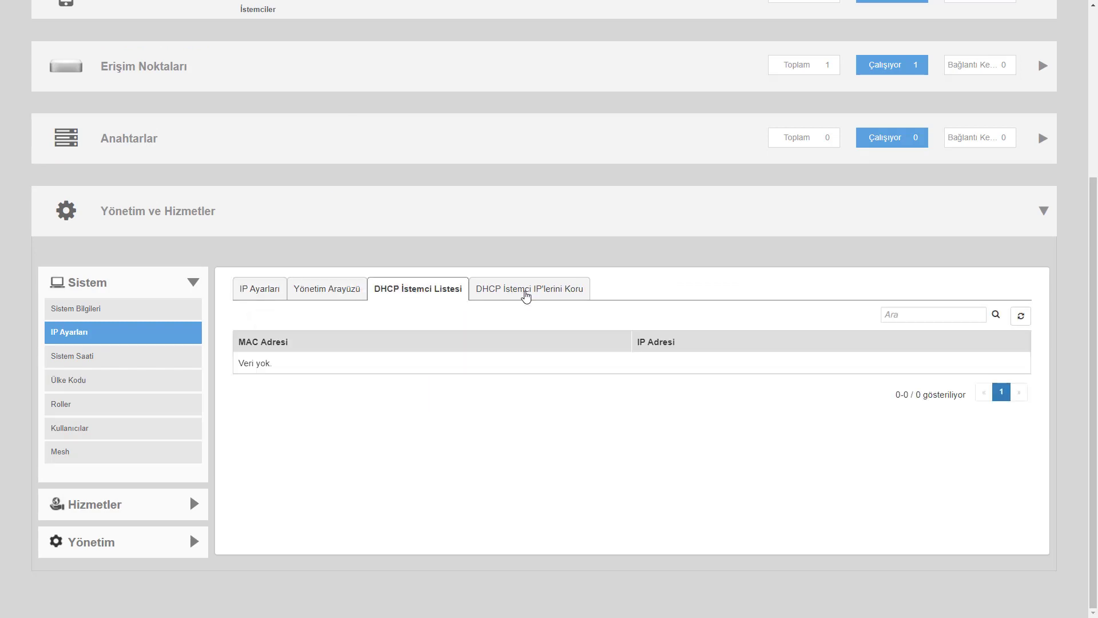
{"action": "left_click", "coordinate": [526, 292]}
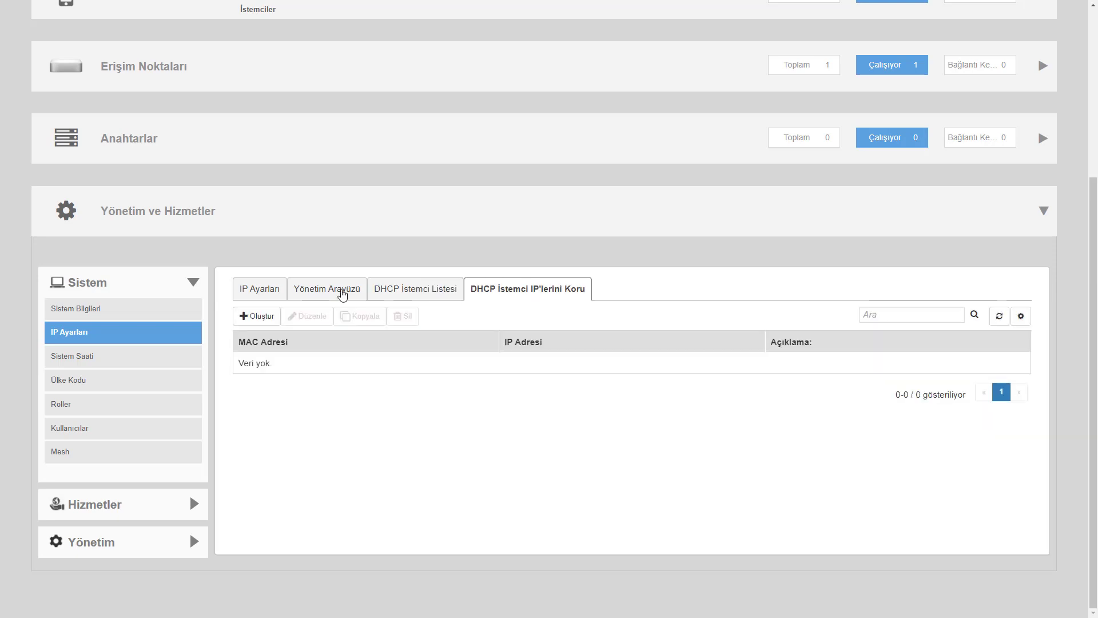
Step: Check the system time settings, open the country code page and reselect Turkey from the available countries
{"action": "left_click", "coordinate": [123, 355]}
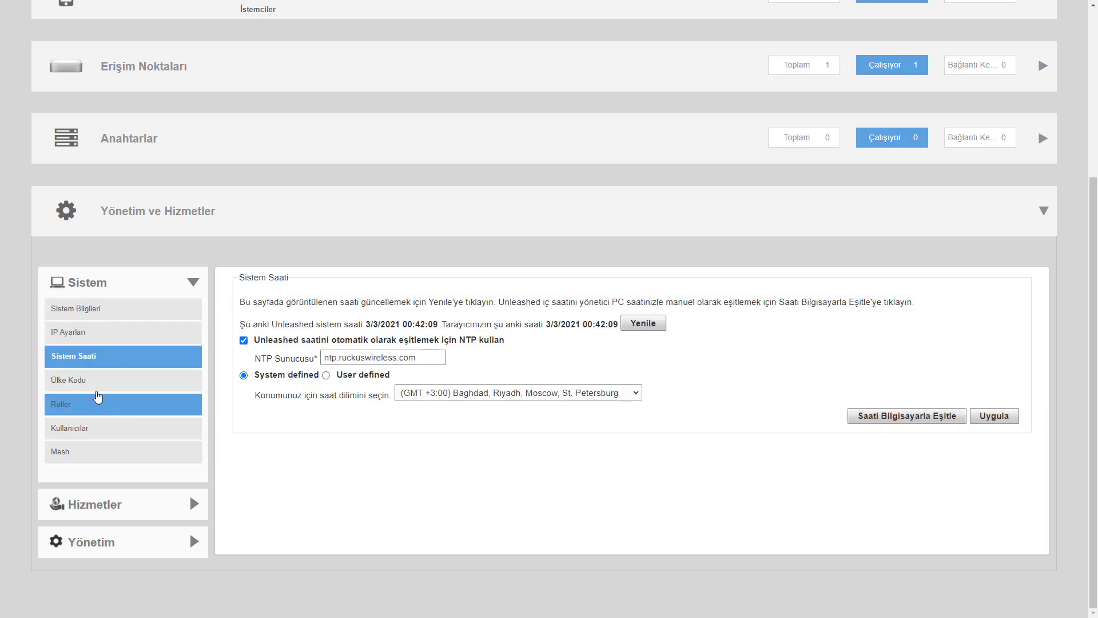
{"action": "left_click", "coordinate": [106, 381]}
{"action": "left_click", "coordinate": [362, 352]}
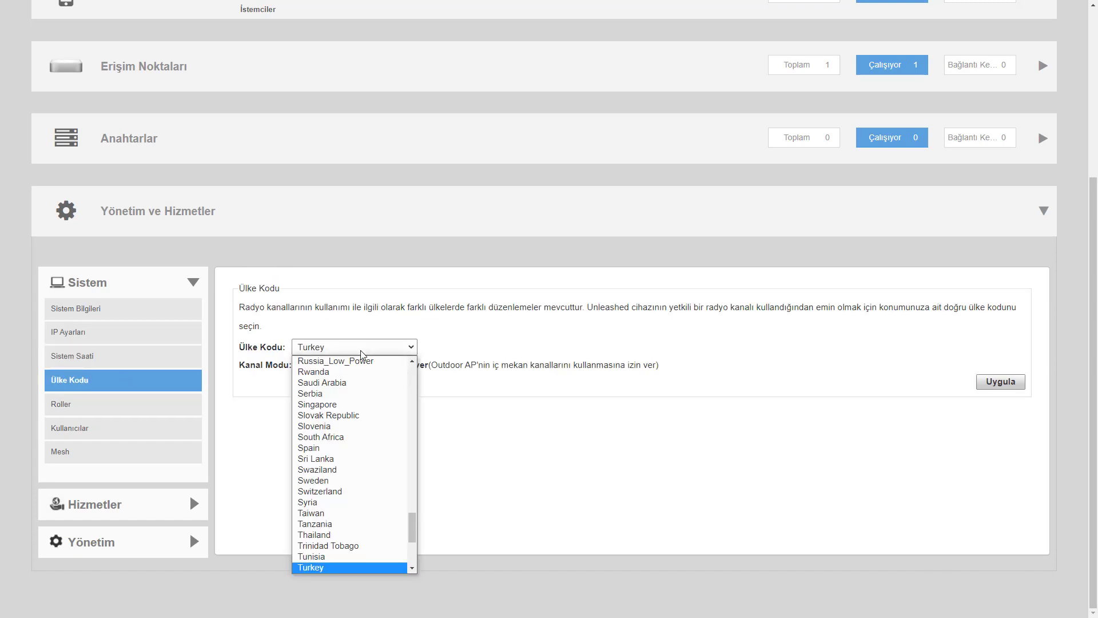
{"action": "left_click", "coordinate": [362, 351]}
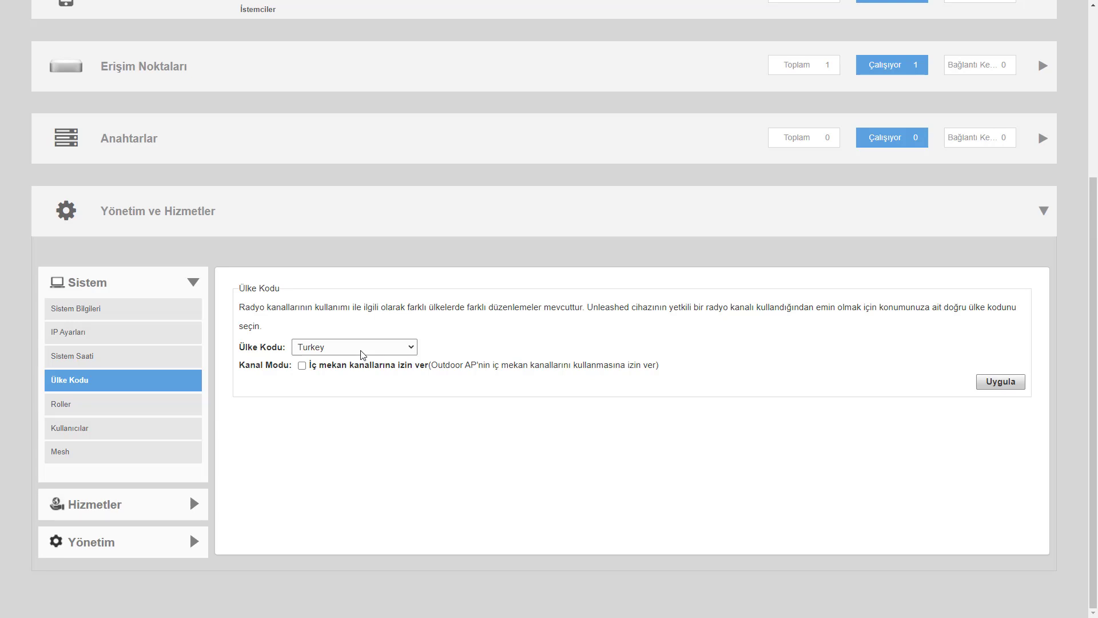
{"action": "left_click", "coordinate": [362, 351]}
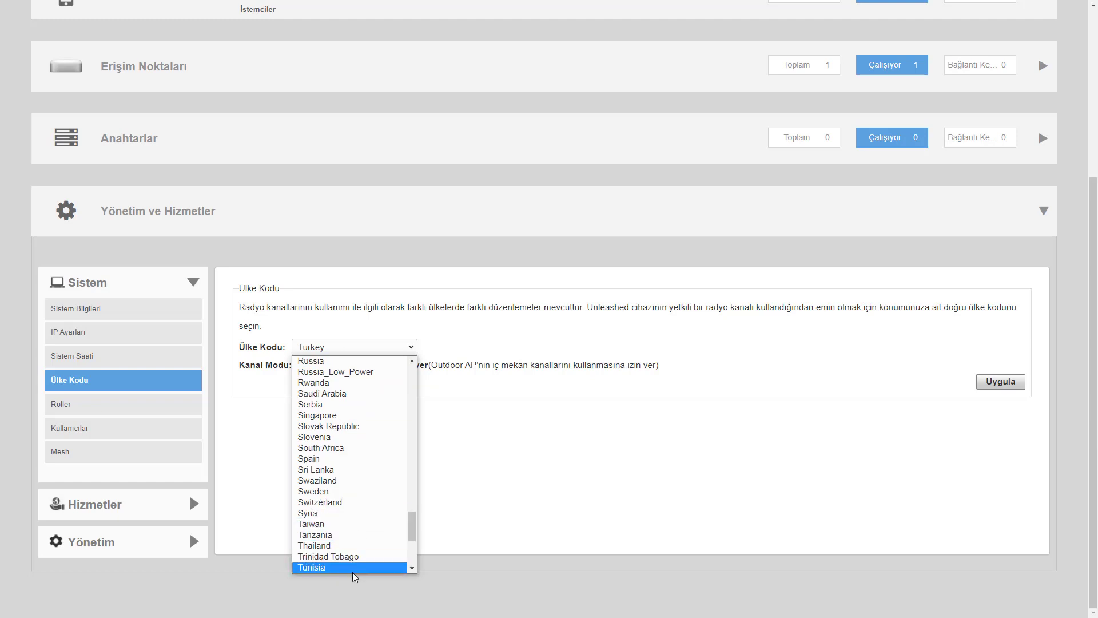
{"action": "scroll", "coordinate": [353, 563], "scroll_direction": "down", "scroll_amount": 3}
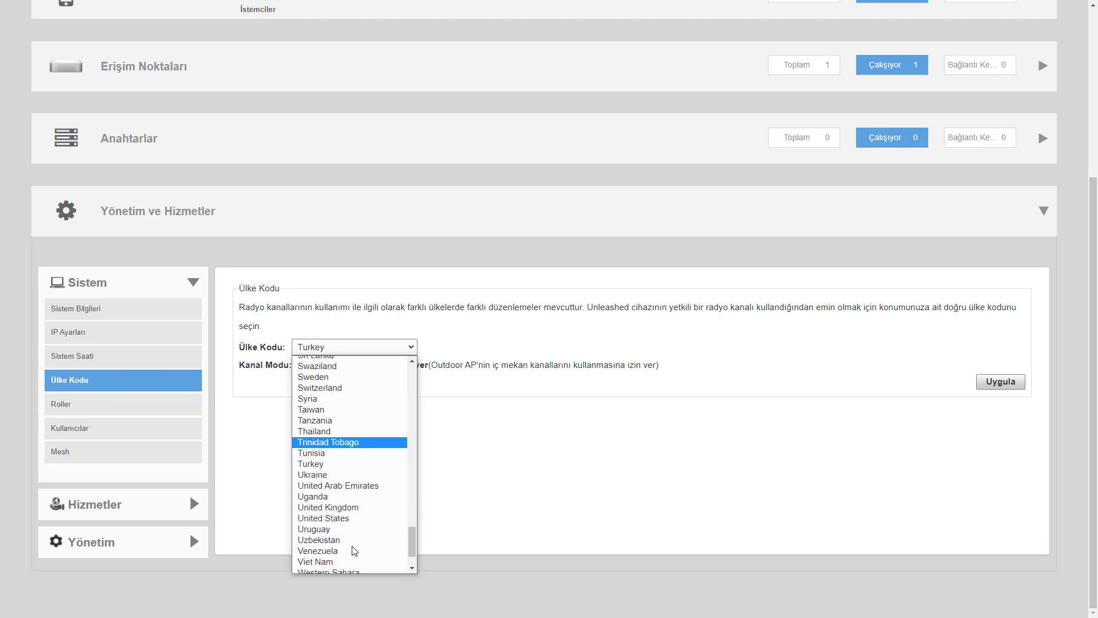
{"action": "left_click", "coordinate": [343, 465]}
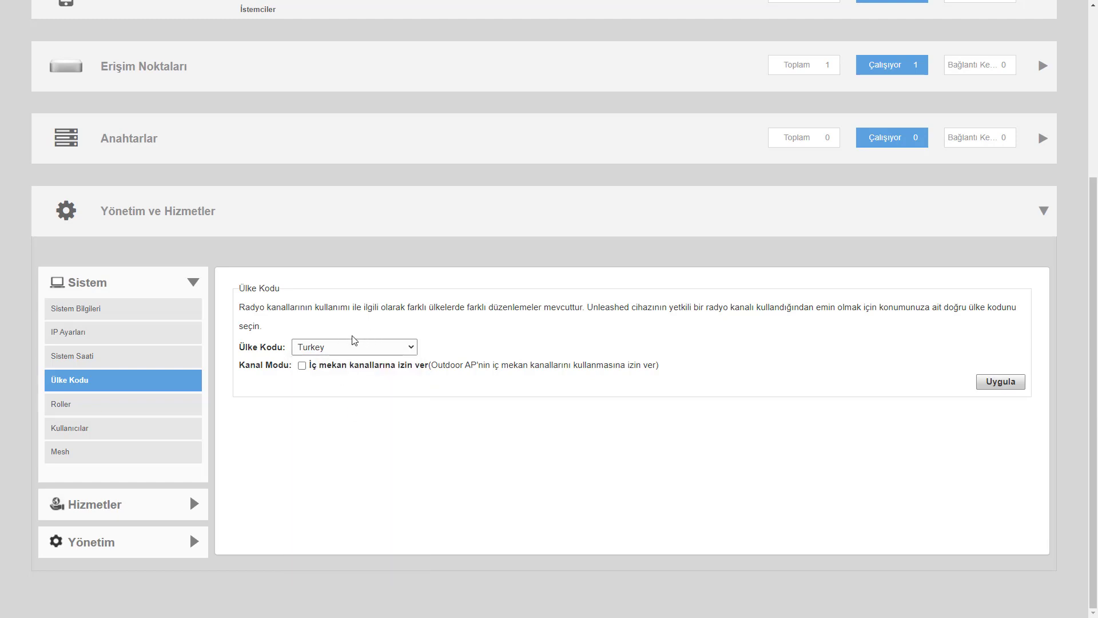
Step: Go through the system's roles, internal user database and mesh settings pages
{"action": "left_click", "coordinate": [133, 417]}
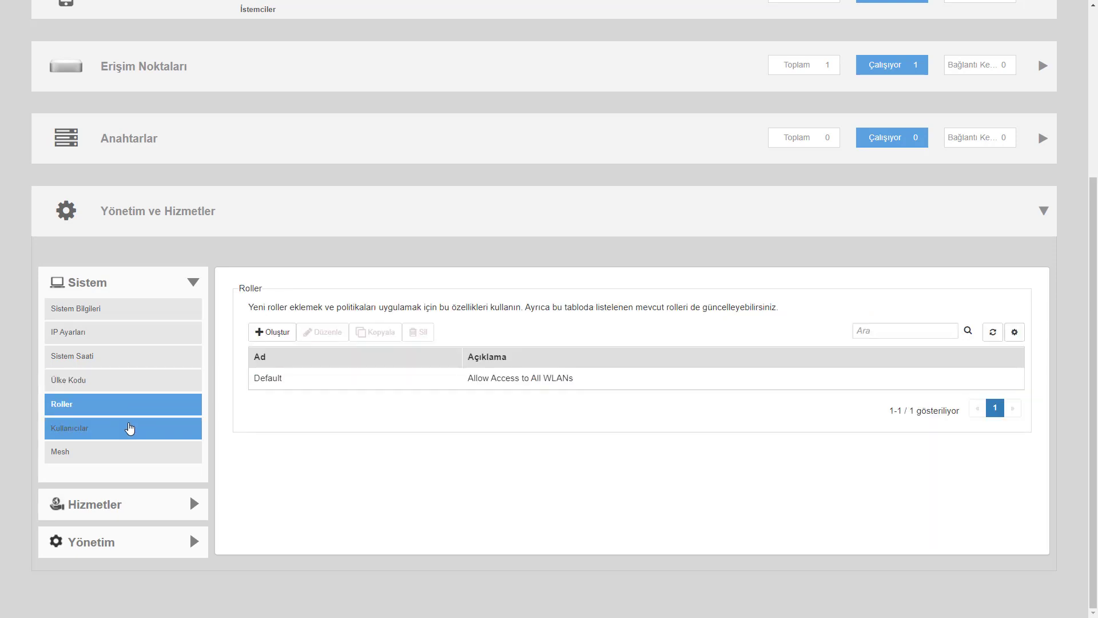
{"action": "left_click", "coordinate": [129, 428]}
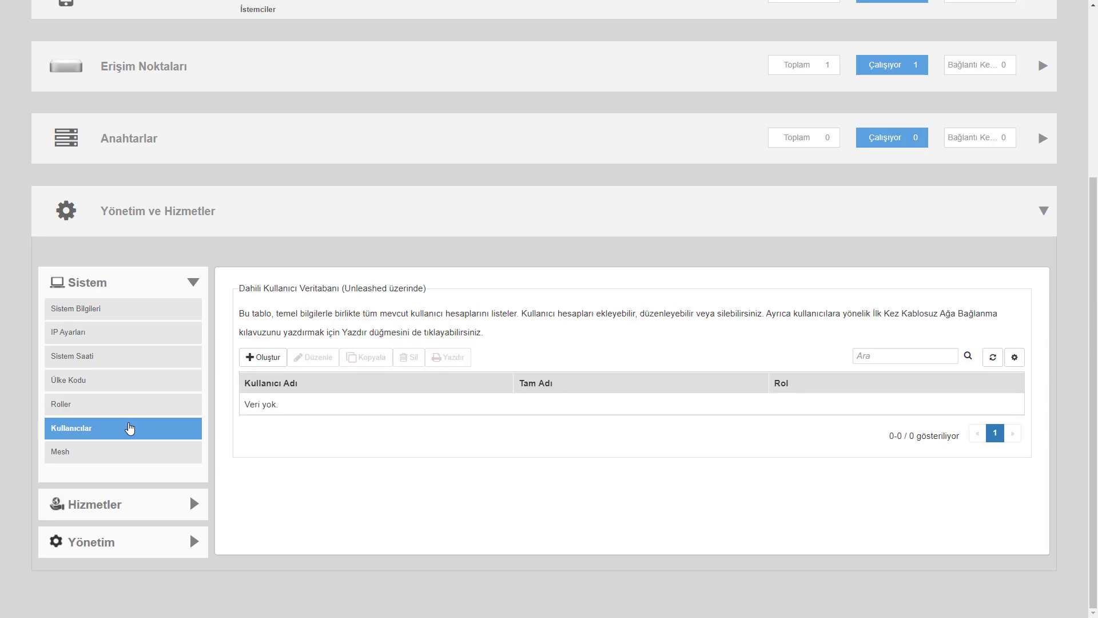
{"action": "left_click", "coordinate": [132, 453]}
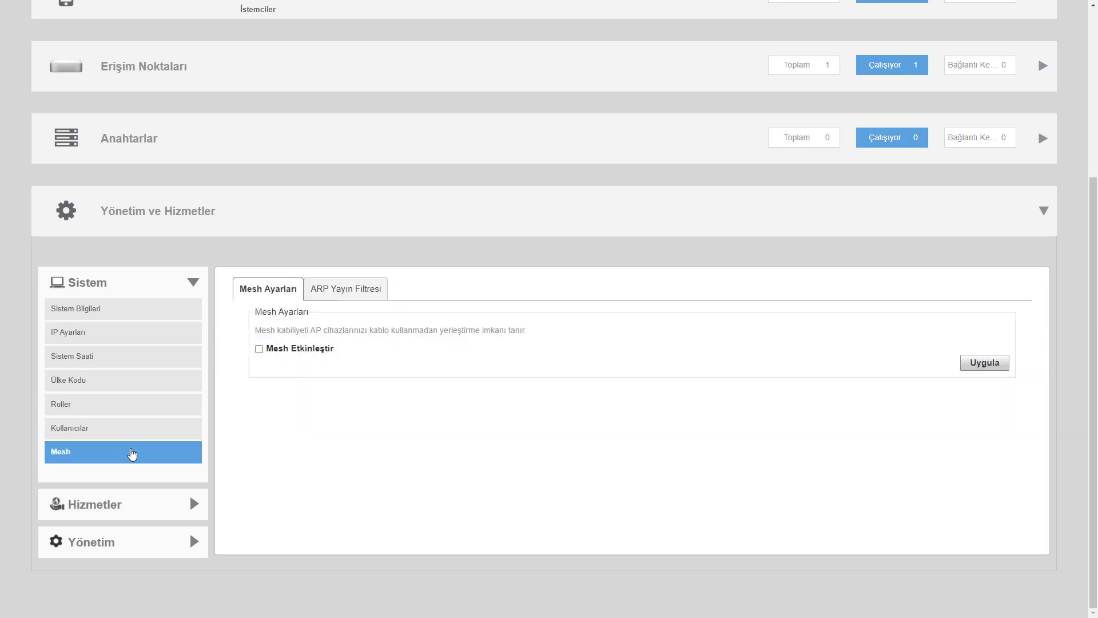
Step: Turn on mesh to examine its settings, turn it off again without applying, and check the ARP broadcast filter
{"action": "left_click", "coordinate": [275, 353]}
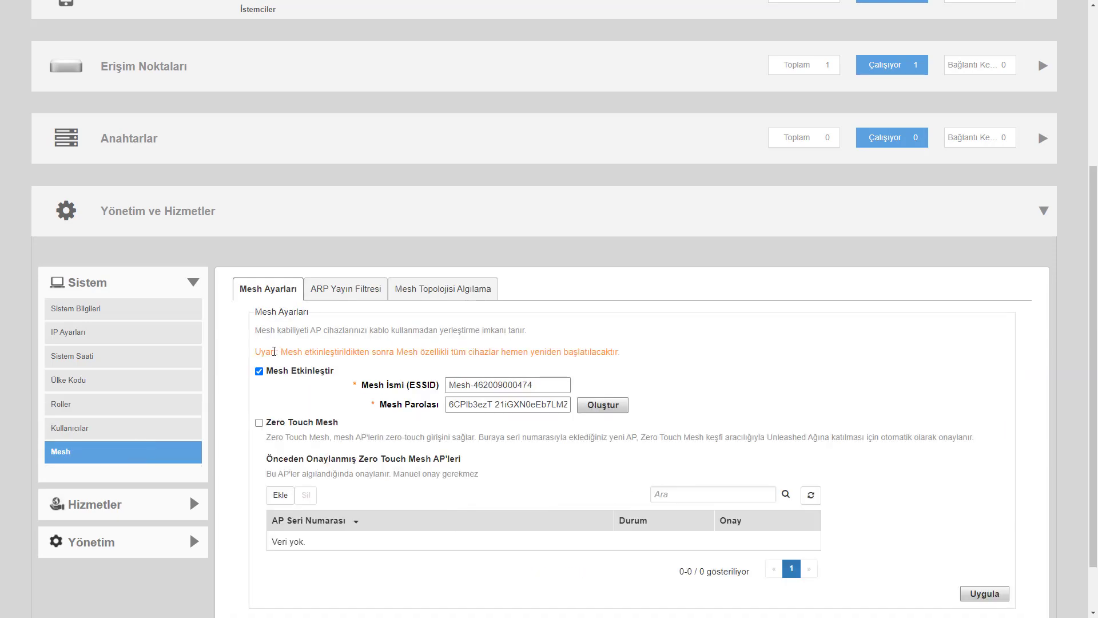
{"action": "left_click", "coordinate": [259, 372]}
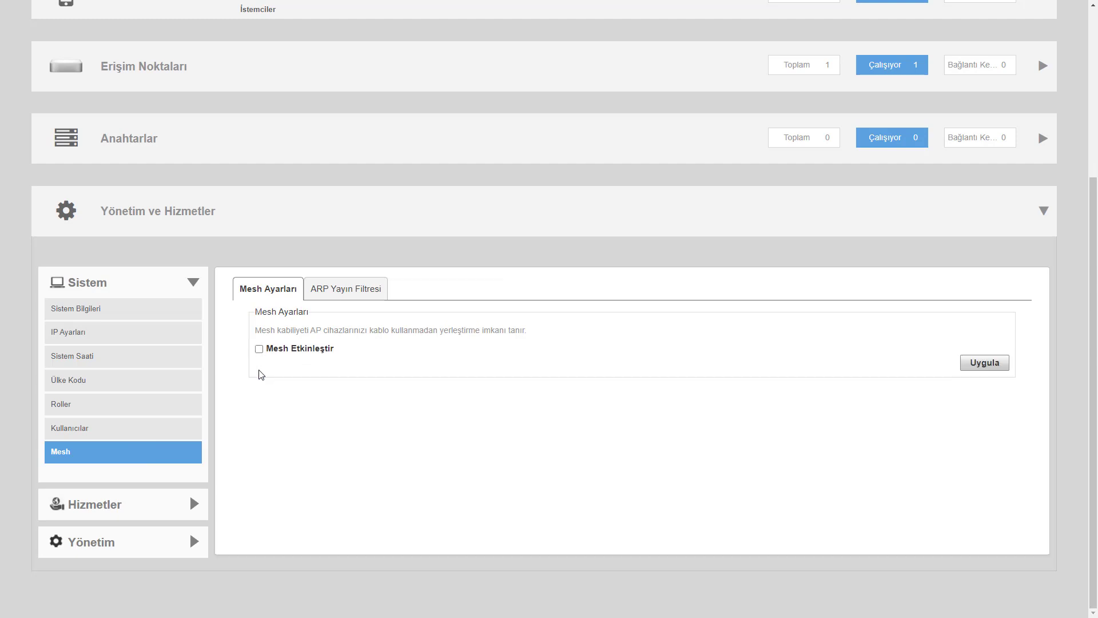
{"action": "left_click", "coordinate": [327, 288]}
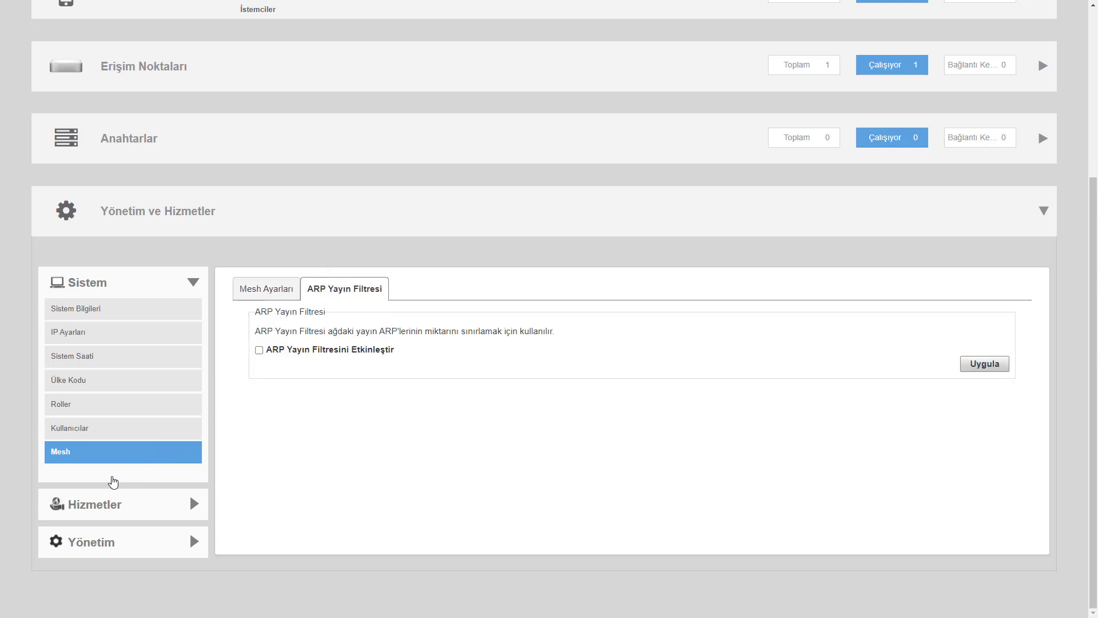
Step: Look through the services' AAA authentication servers and their test page, and check the L2/MAC access control list
{"action": "left_click", "coordinate": [102, 506]}
{"action": "left_click", "coordinate": [128, 346]}
{"action": "scroll", "coordinate": [129, 373], "scroll_direction": "down", "scroll_amount": 1}
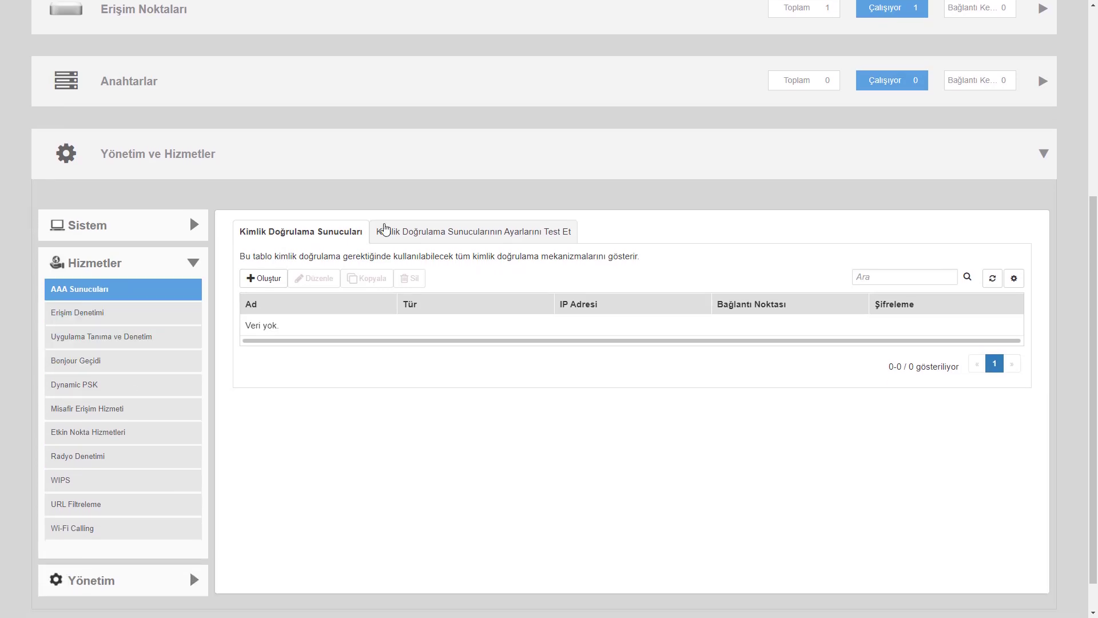
{"action": "left_click", "coordinate": [412, 235]}
{"action": "left_click", "coordinate": [310, 234]}
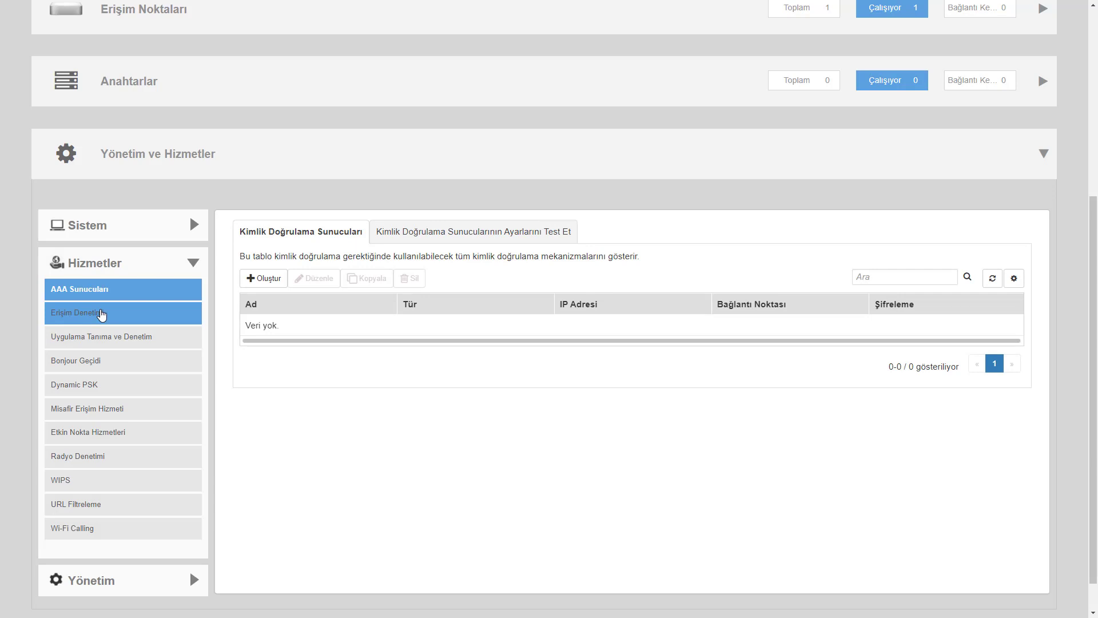
{"action": "left_click", "coordinate": [102, 314]}
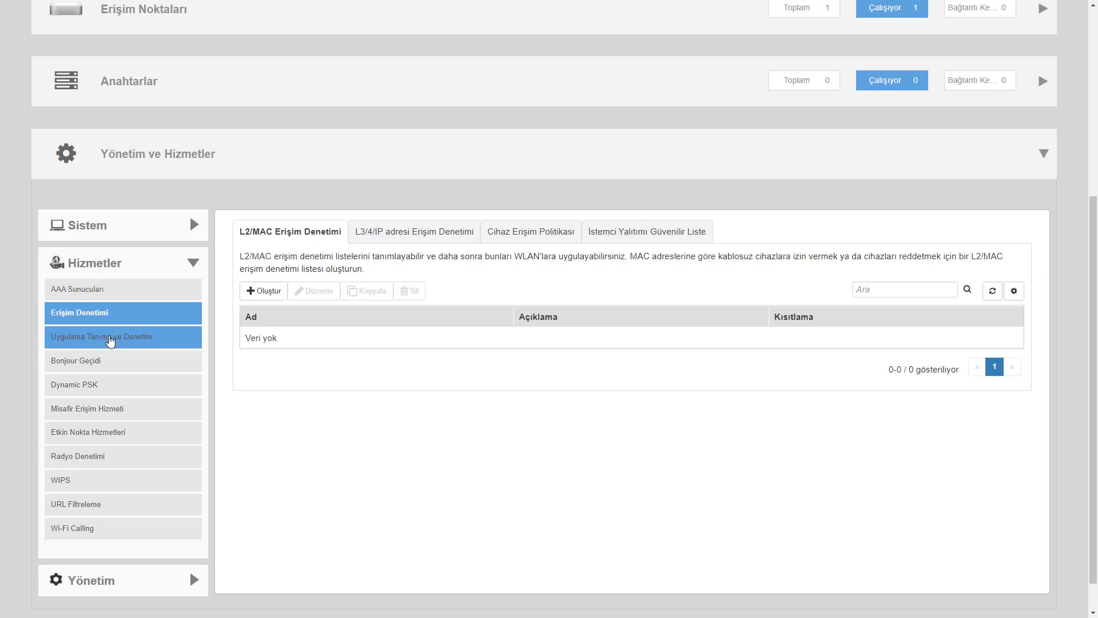
Step: Go through application recognition and control: the summary, application policy, and the IP-based and port-based user-defined applications
{"action": "left_click", "coordinate": [107, 337]}
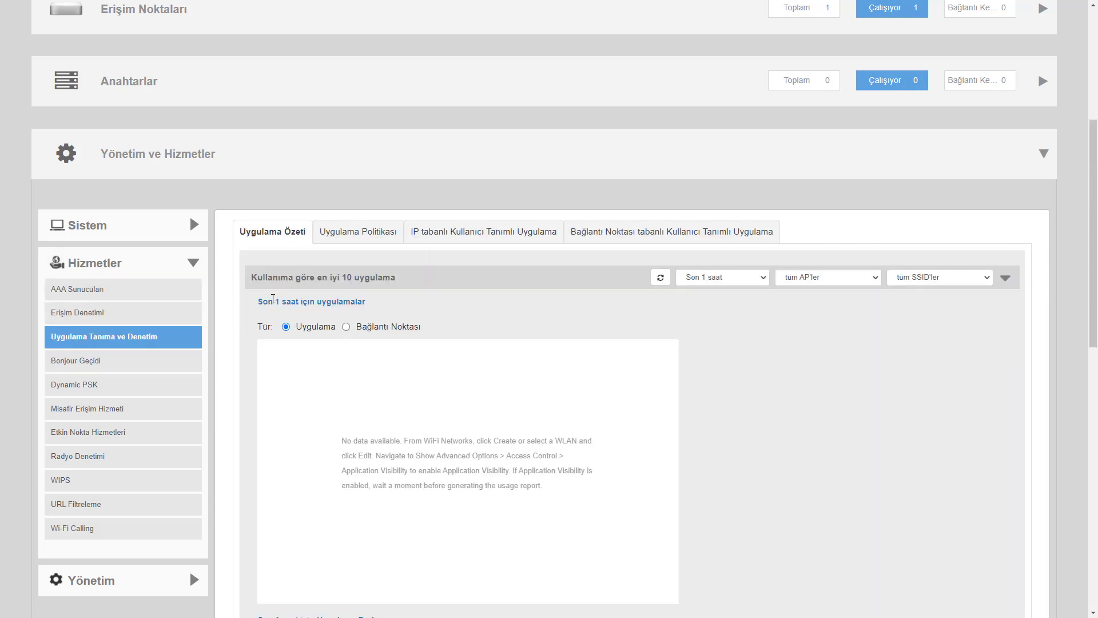
{"action": "left_click", "coordinate": [372, 235]}
{"action": "left_click", "coordinate": [490, 236]}
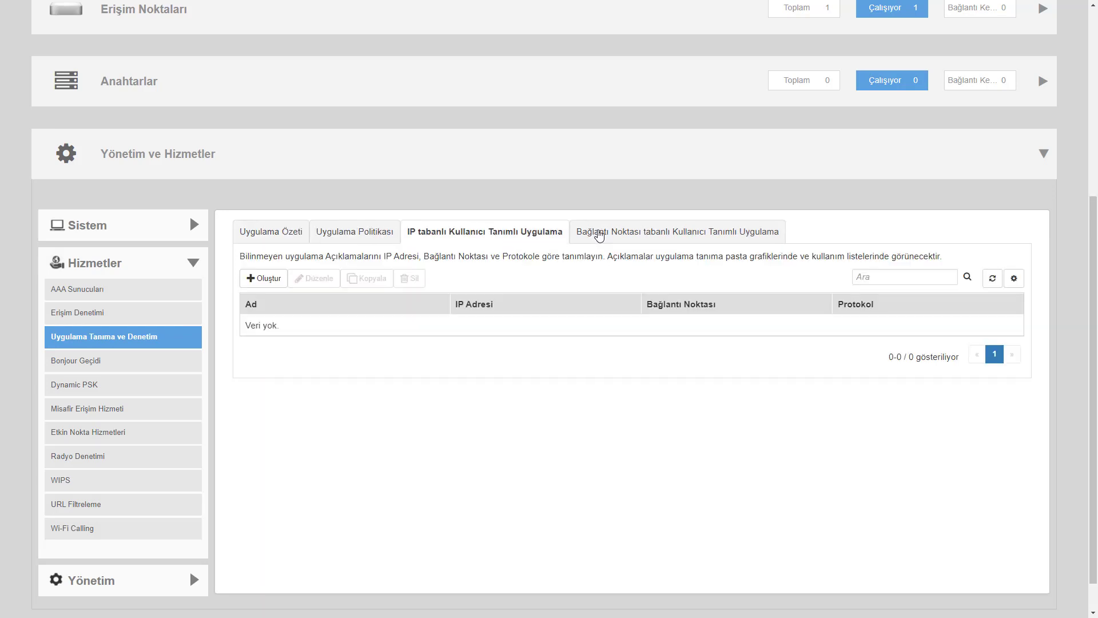
{"action": "left_click", "coordinate": [595, 233]}
Step: Look through the Bonjour gateway, Dynamic PSK batch creation and generated PSKs, guest access and hotspot services pages
{"action": "left_click", "coordinate": [135, 370]}
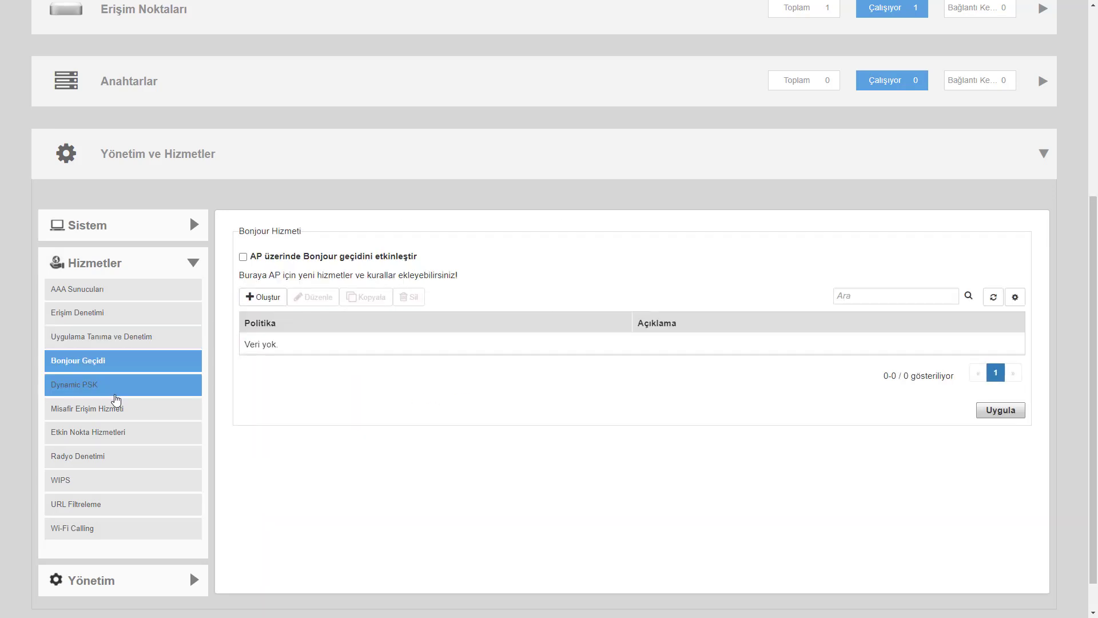
{"action": "left_click", "coordinate": [118, 390]}
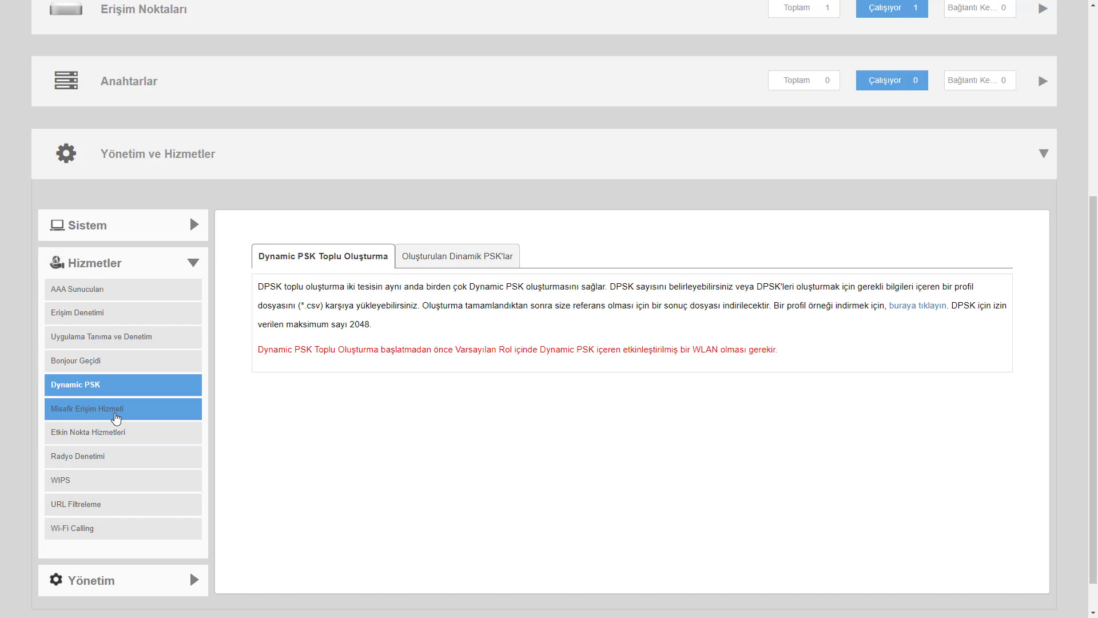
{"action": "left_click", "coordinate": [95, 263]}
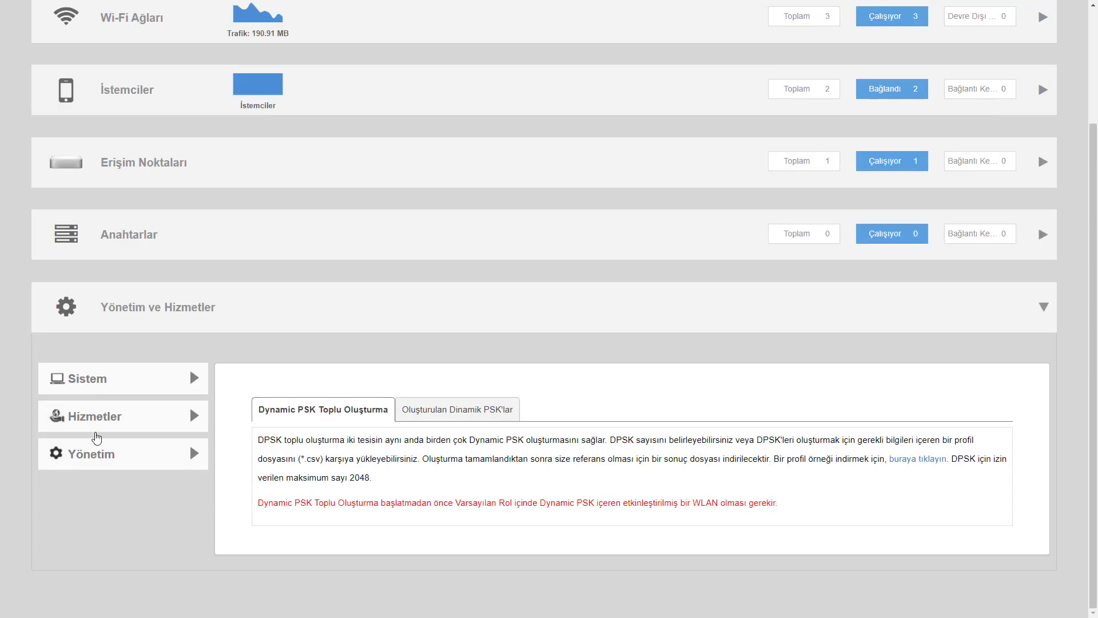
{"action": "left_click", "coordinate": [94, 453]}
{"action": "left_click", "coordinate": [109, 298]}
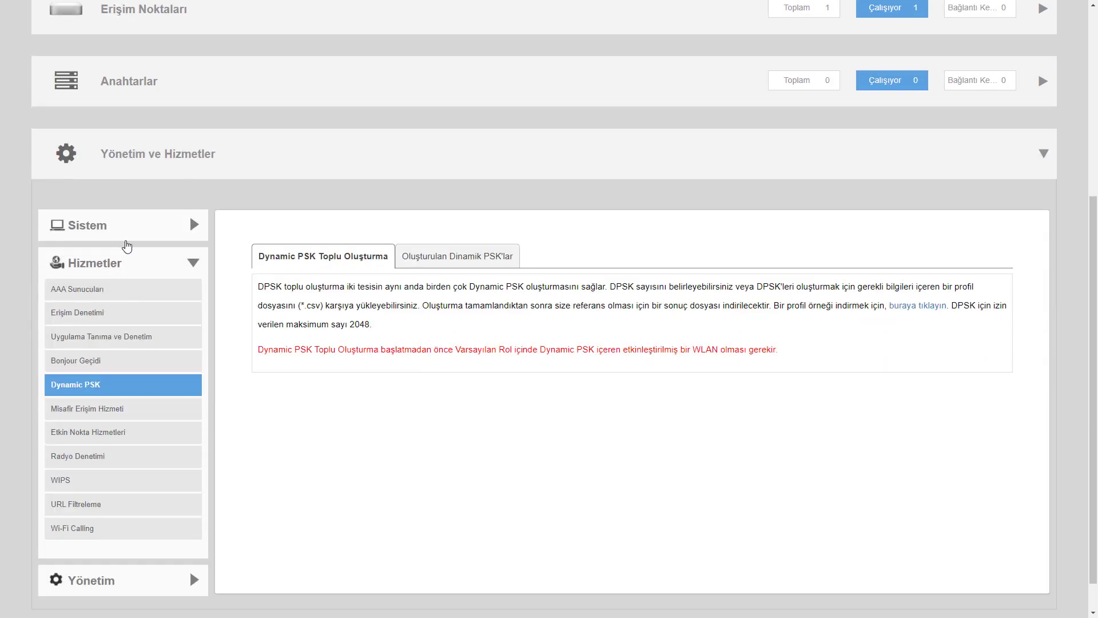
{"action": "left_click", "coordinate": [424, 248]}
{"action": "left_click", "coordinate": [140, 408]}
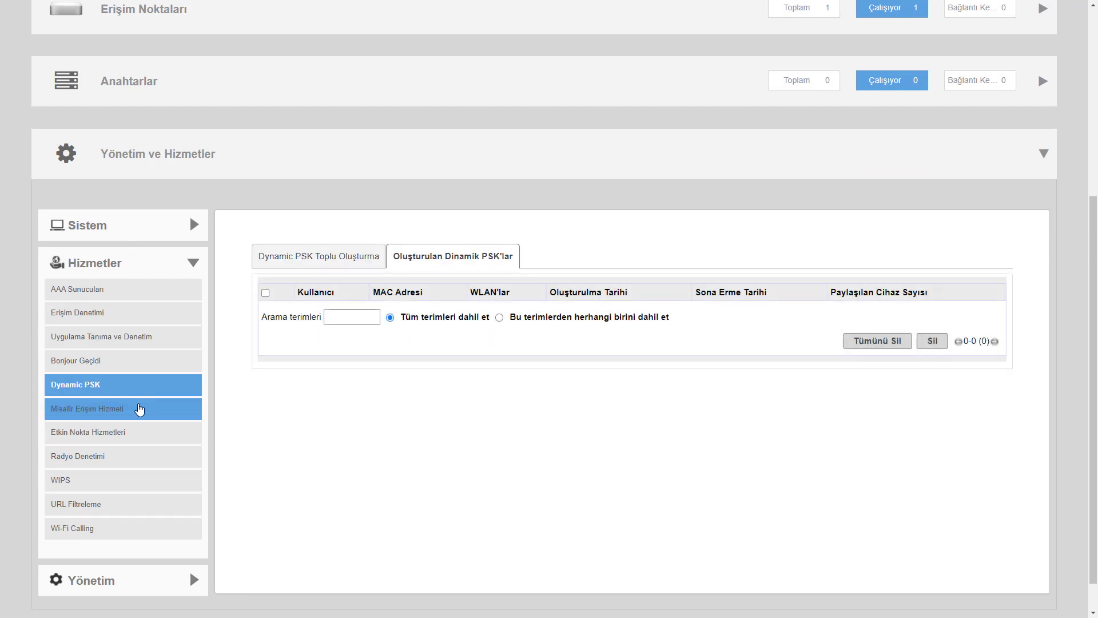
{"action": "left_click", "coordinate": [139, 433]}
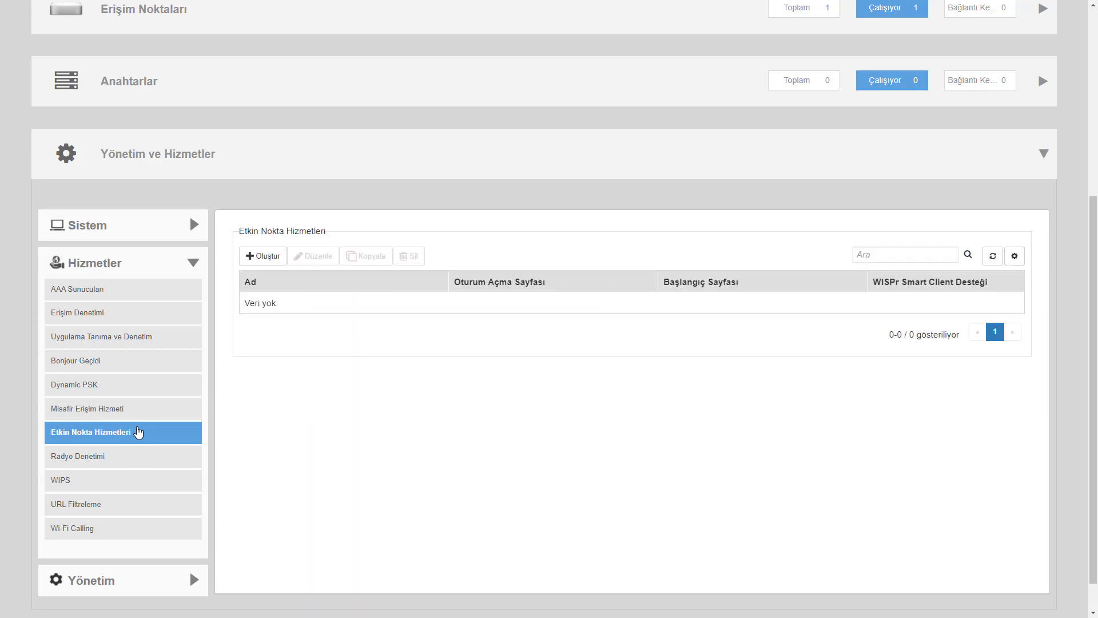
Step: Examine the radio control settings: self-healing, background scanning, client load balancing, band balancing and radar avoidance pre-scanning
{"action": "left_click", "coordinate": [117, 461]}
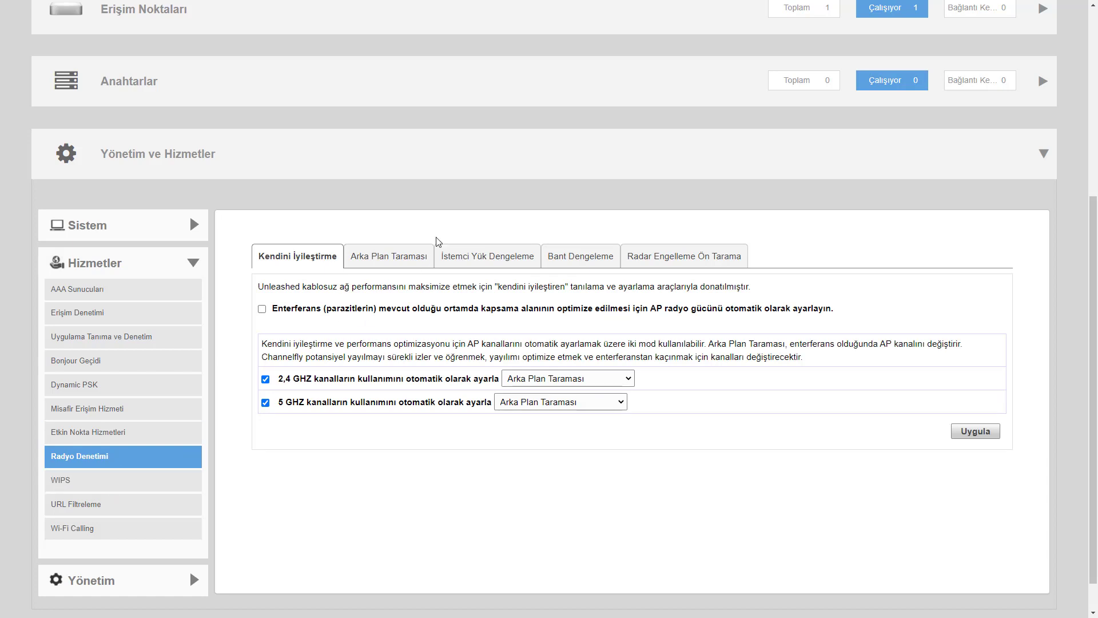
{"action": "left_click", "coordinate": [416, 262]}
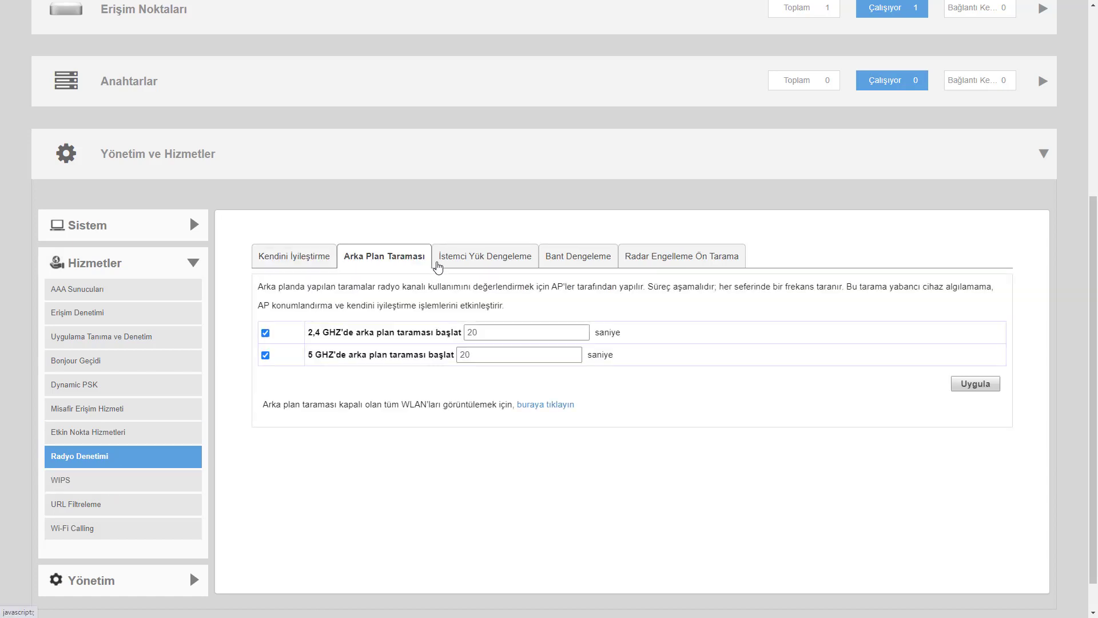
{"action": "left_click", "coordinate": [311, 257]}
{"action": "left_click", "coordinate": [390, 258]}
{"action": "left_click", "coordinate": [474, 260]}
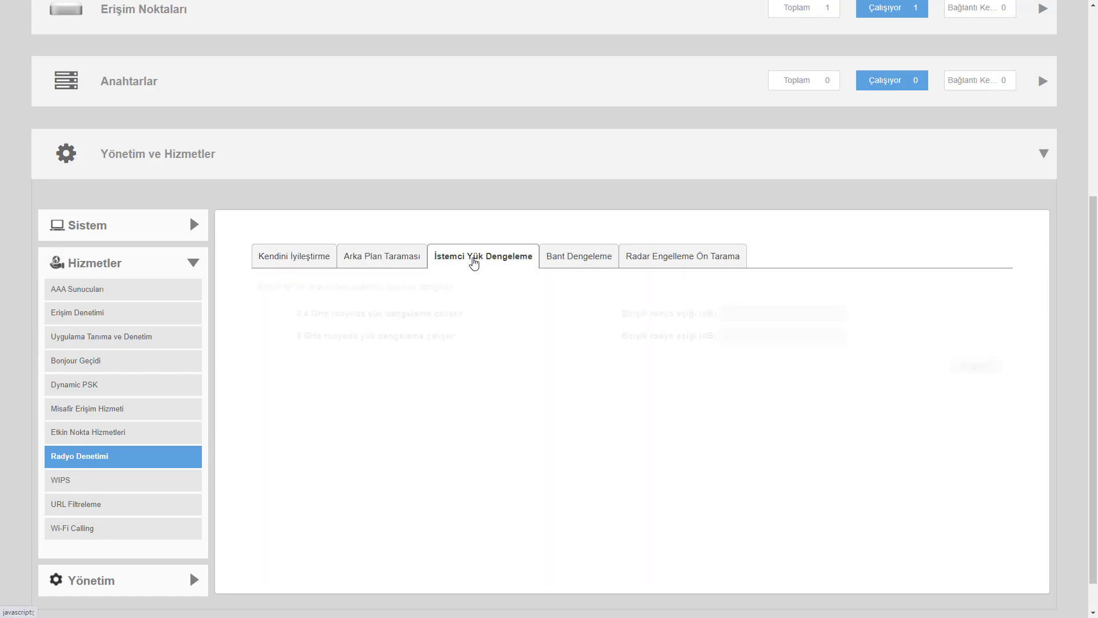
{"action": "left_click", "coordinate": [586, 262]}
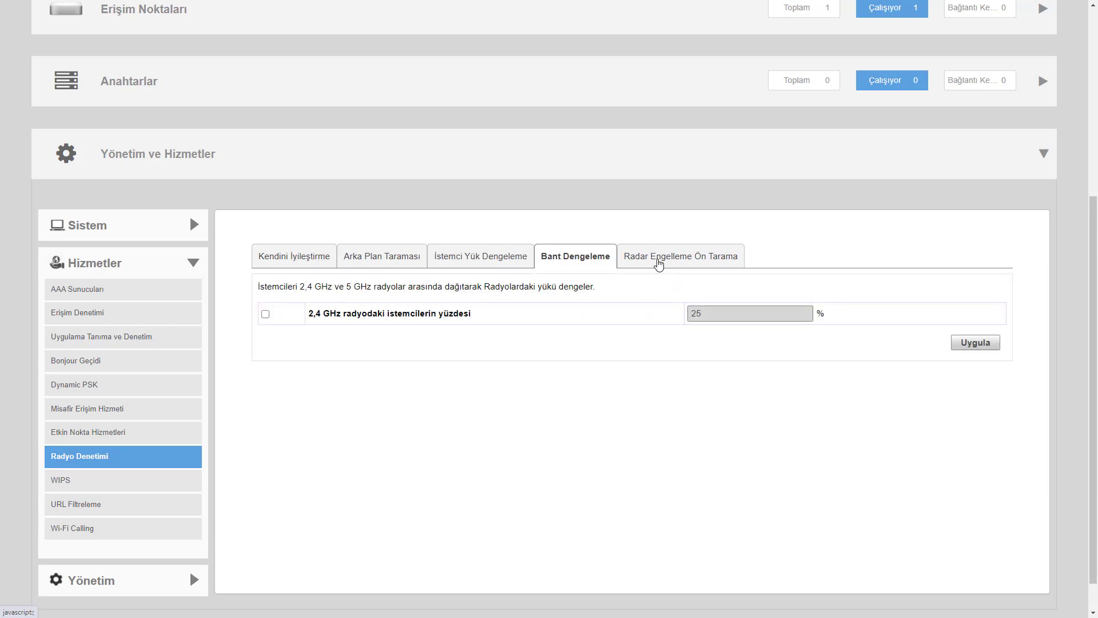
{"action": "left_click", "coordinate": [658, 262]}
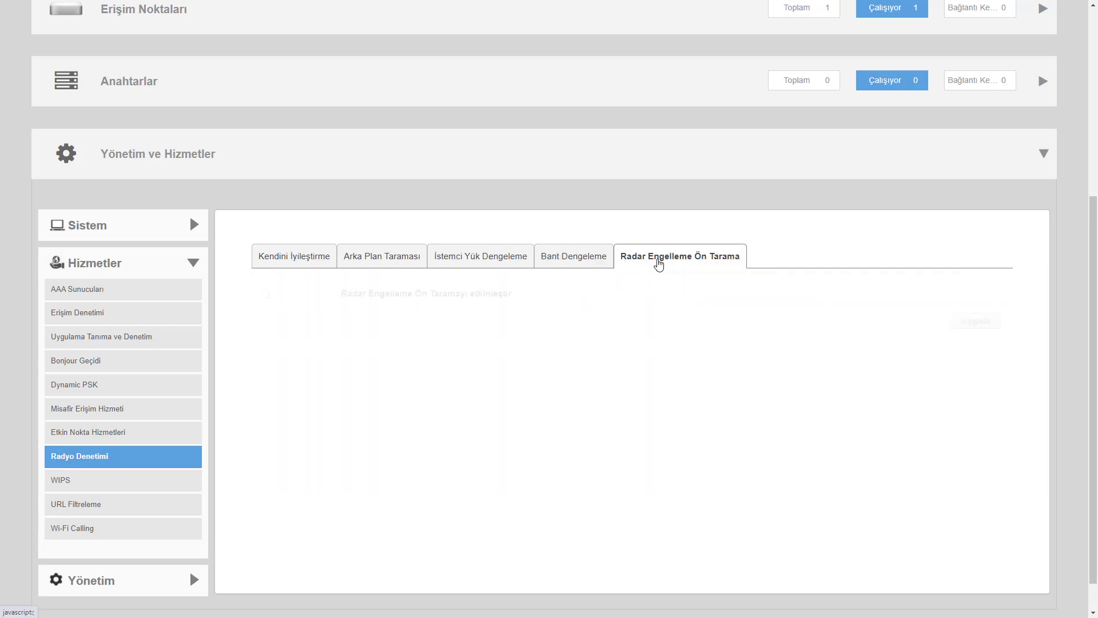
Step: Check the WIPS settings for DoS prevention, intrusion detection and rogue DHCP servers, and bring up the rogue device list
{"action": "left_click", "coordinate": [149, 479]}
{"action": "scroll", "coordinate": [152, 83], "scroll_direction": "up", "scroll_amount": 2}
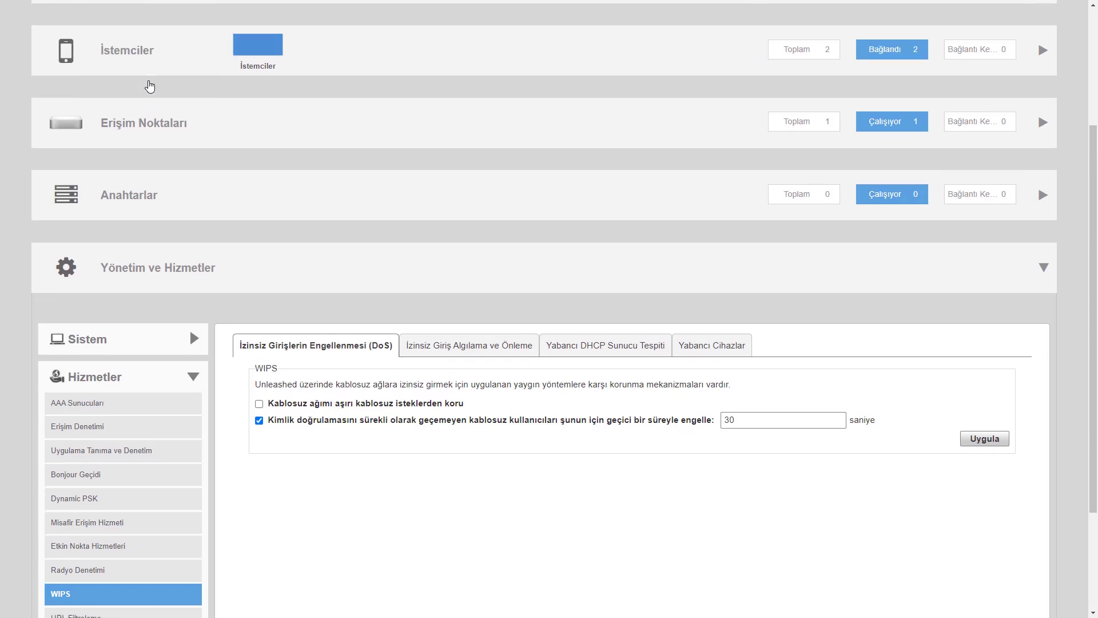
{"action": "scroll", "coordinate": [147, 98], "scroll_direction": "up", "scroll_amount": 2}
{"action": "scroll", "coordinate": [130, 135], "scroll_direction": "down", "scroll_amount": 2}
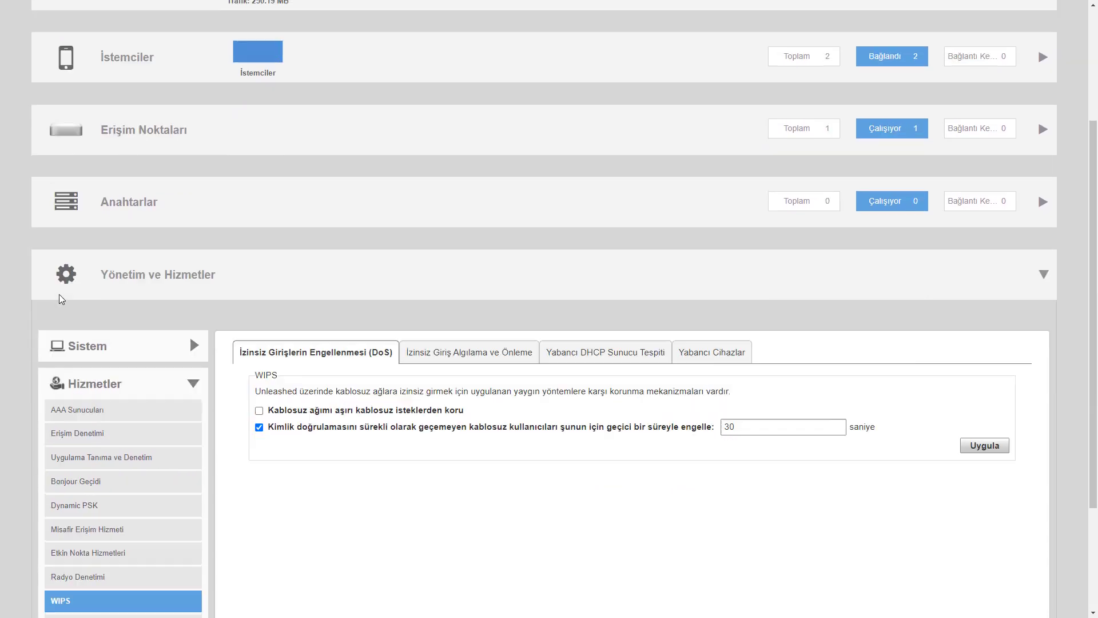
{"action": "scroll", "coordinate": [62, 299], "scroll_direction": "down", "scroll_amount": 3}
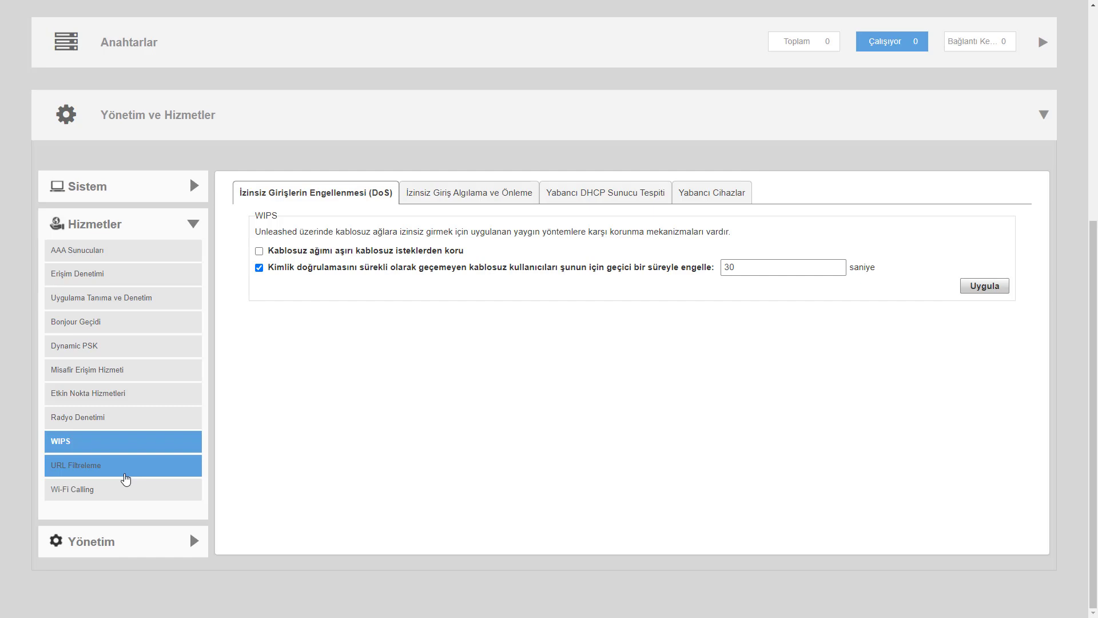
{"action": "left_click", "coordinate": [463, 194]}
{"action": "left_click", "coordinate": [600, 196]}
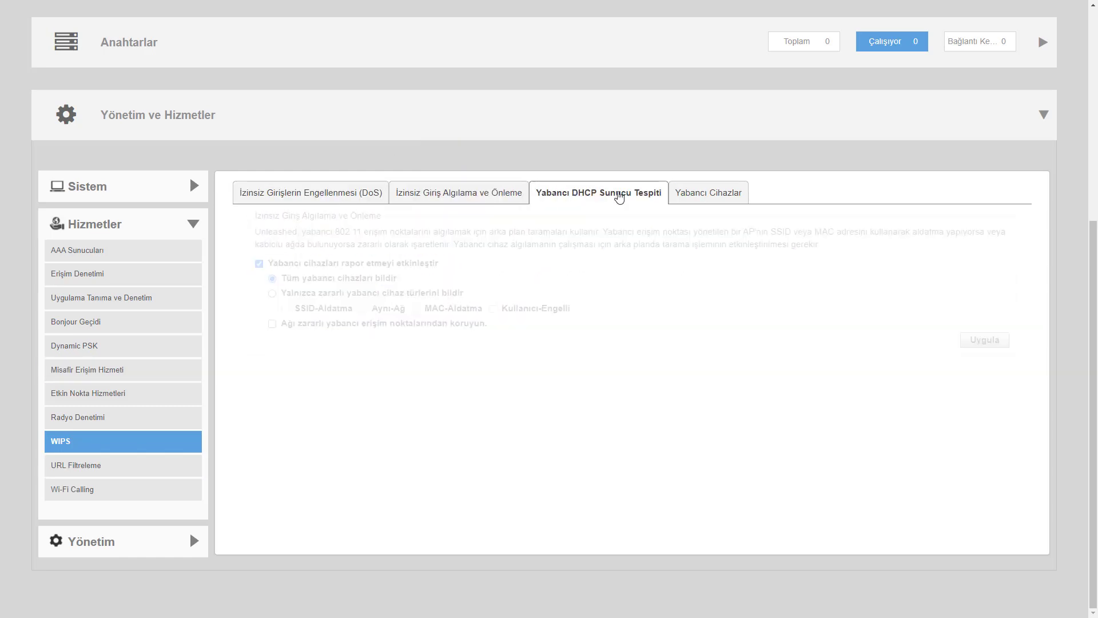
{"action": "left_click", "coordinate": [709, 195]}
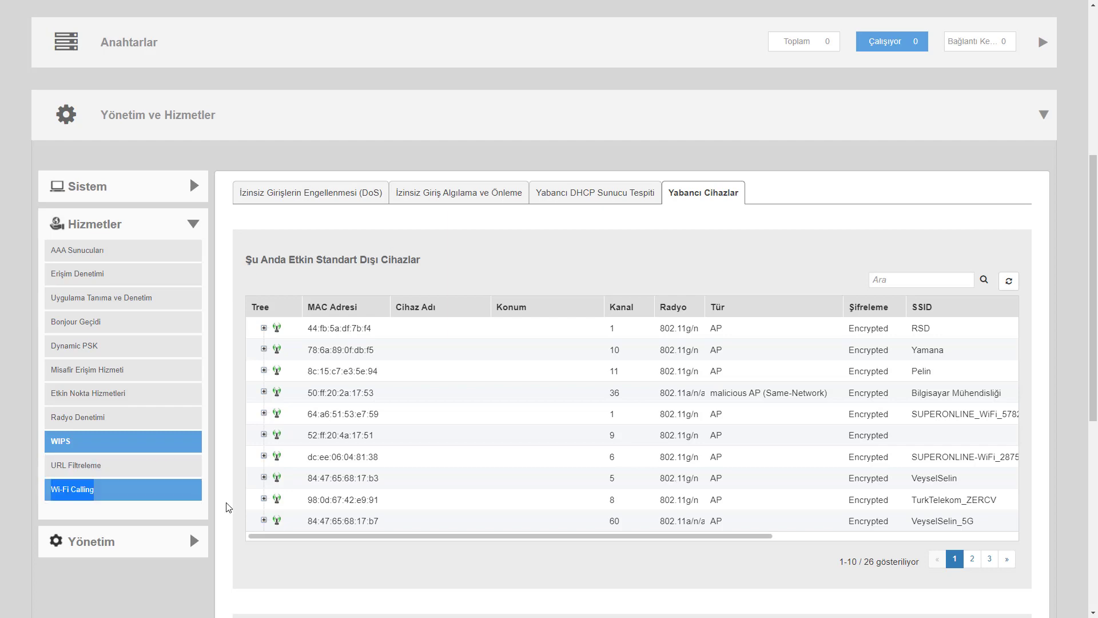
Step: Examine the WIPS lists of currently active, known and user-blocked rogue devices
{"action": "left_click", "coordinate": [133, 240]}
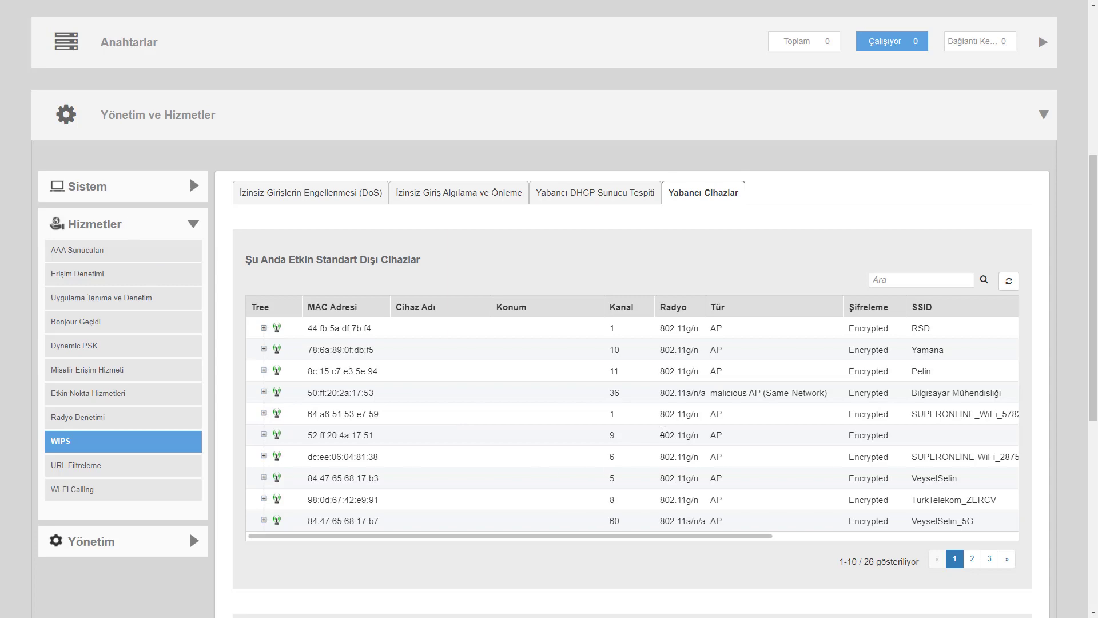
{"action": "scroll", "coordinate": [656, 434], "scroll_direction": "down", "scroll_amount": 5}
{"action": "scroll", "coordinate": [626, 460], "scroll_direction": "up", "scroll_amount": 5}
{"action": "left_click_drag", "start_coordinate": [600, 534], "coordinate": [526, 540]}
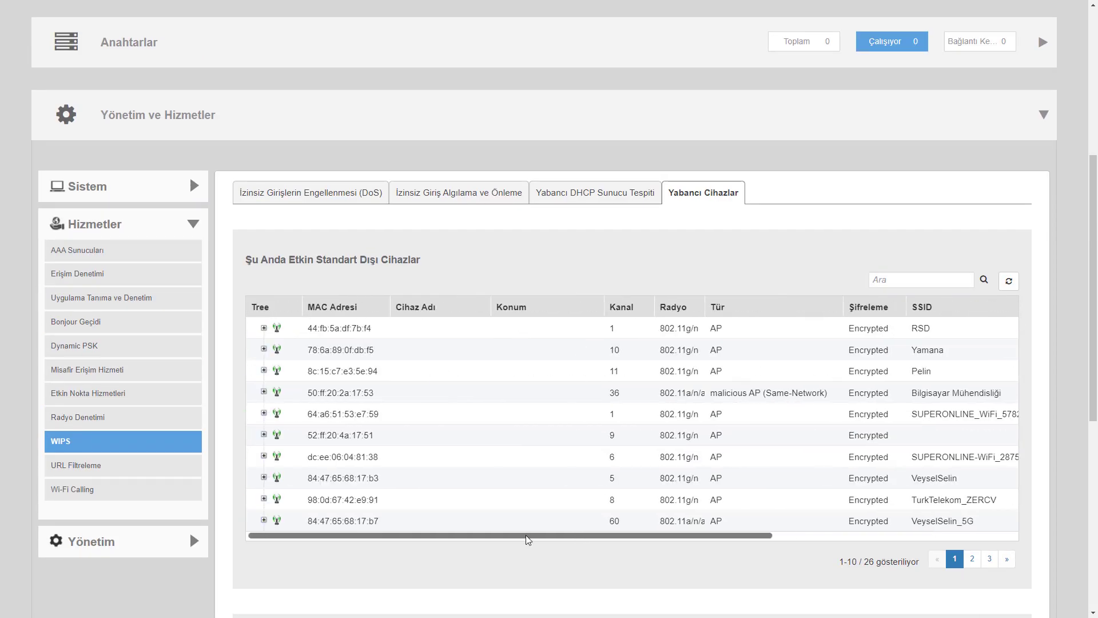
{"action": "scroll", "coordinate": [589, 459], "scroll_direction": "down", "scroll_amount": 4}
{"action": "scroll", "coordinate": [585, 458], "scroll_direction": "down", "scroll_amount": 2}
{"action": "scroll", "coordinate": [543, 458], "scroll_direction": "up", "scroll_amount": 5}
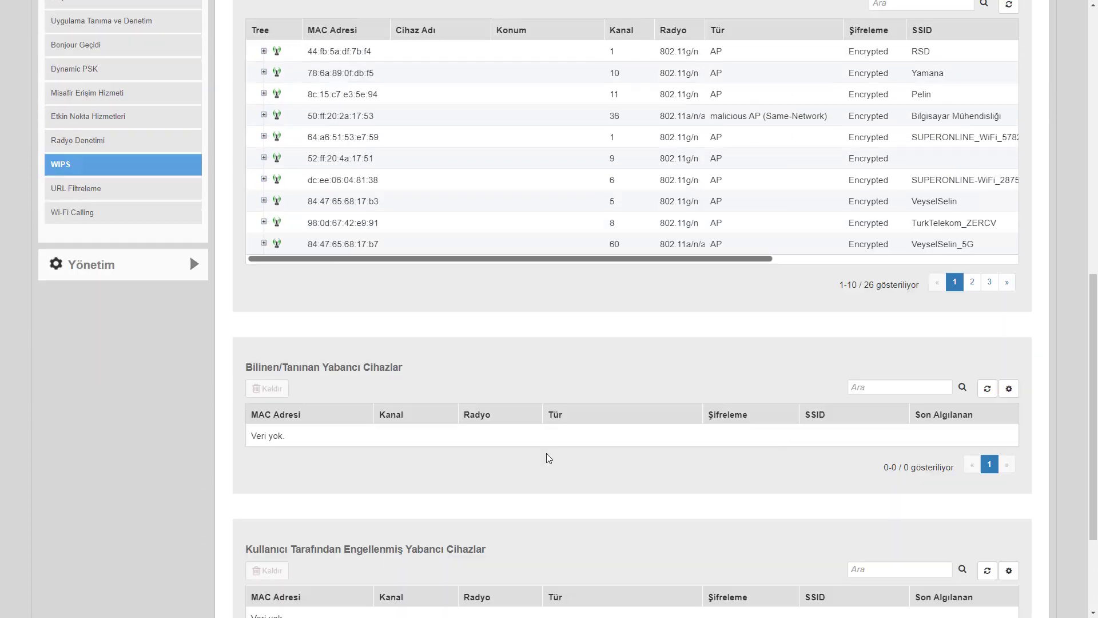
Step: Revisit the WIPS DoS prevention, intrusion detection, rogue DHCP server detection and rogue device pages
{"action": "left_click", "coordinate": [596, 136]}
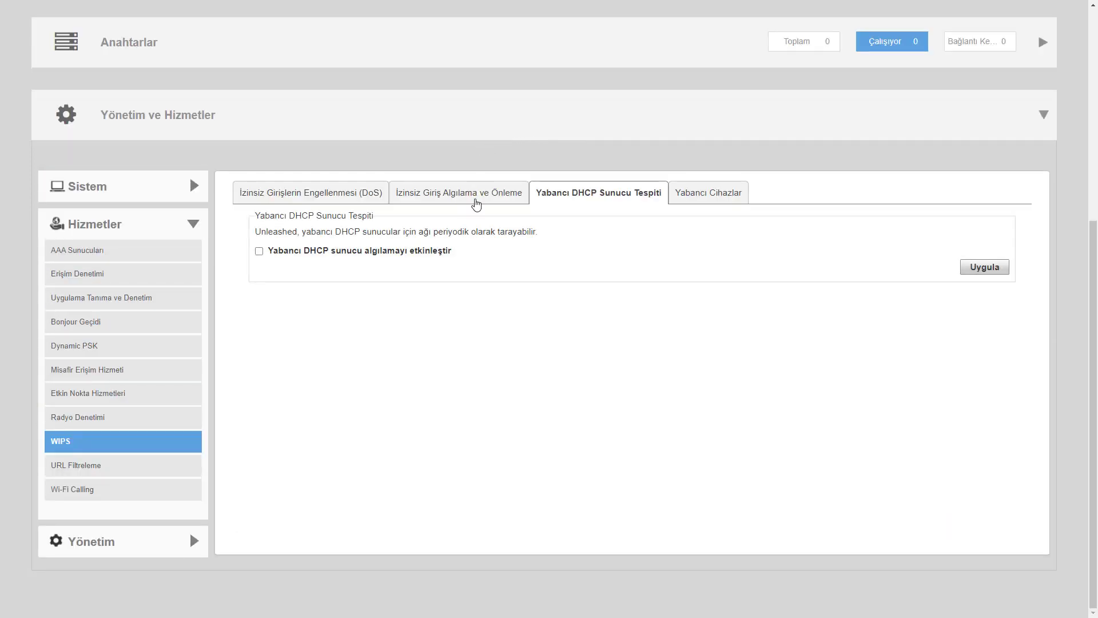
{"action": "left_click", "coordinate": [336, 198]}
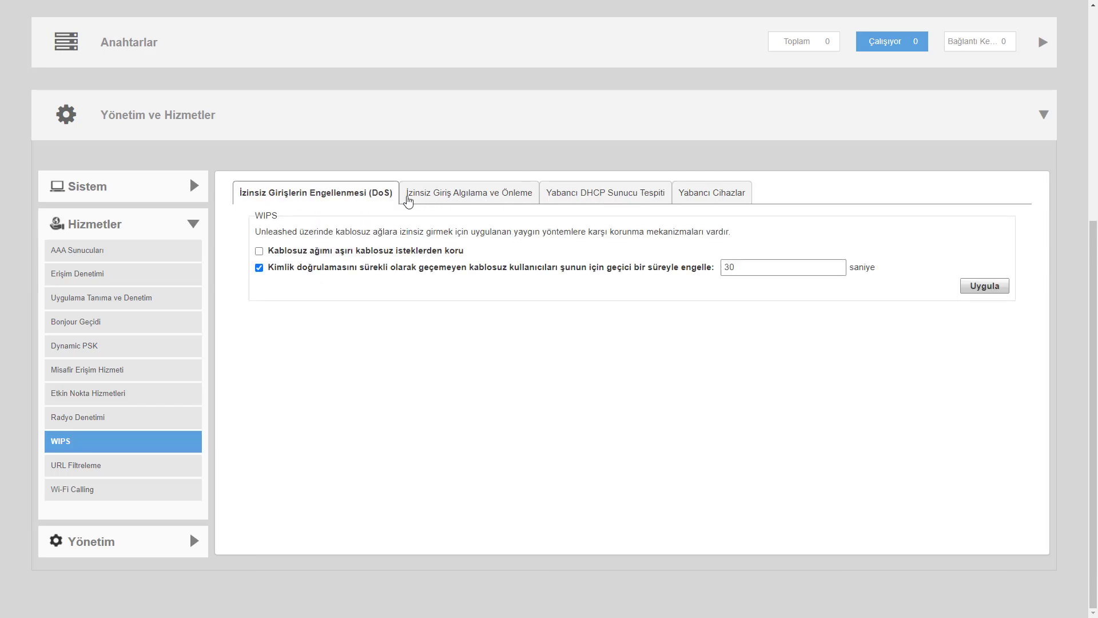
{"action": "left_click", "coordinate": [481, 198]}
{"action": "left_click", "coordinate": [620, 196]}
{"action": "left_click", "coordinate": [669, 197]}
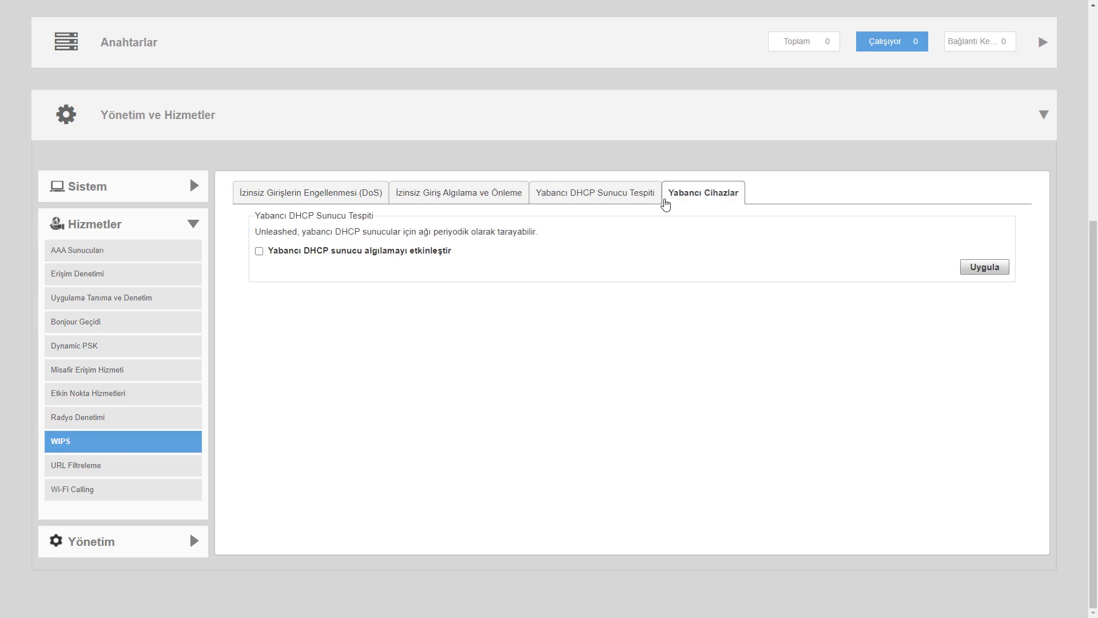
Step: Check the URL filtering traffic summary, profiles and licence pages under Services
{"action": "scroll", "coordinate": [161, 454], "scroll_direction": "down", "scroll_amount": 1}
{"action": "left_click", "coordinate": [124, 417]}
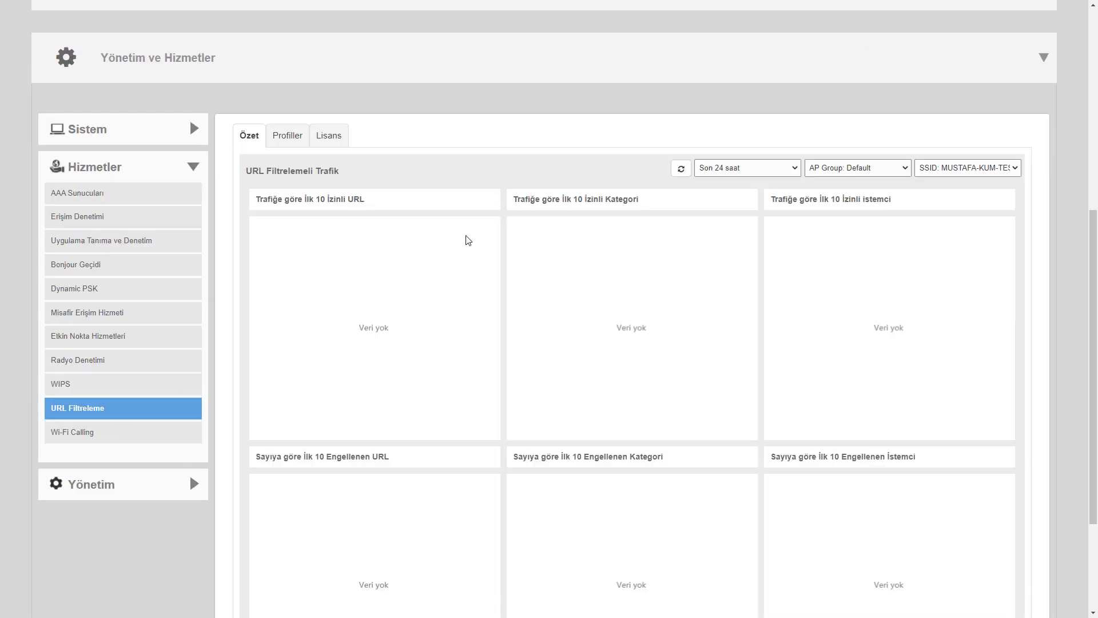
{"action": "left_click", "coordinate": [289, 136]}
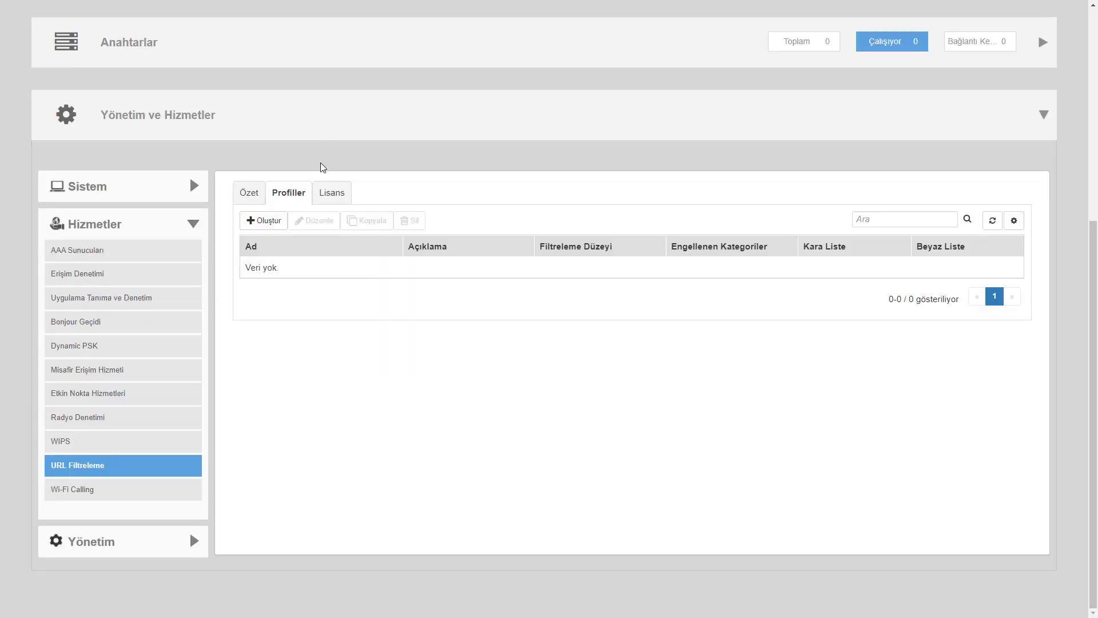
{"action": "left_click", "coordinate": [319, 192]}
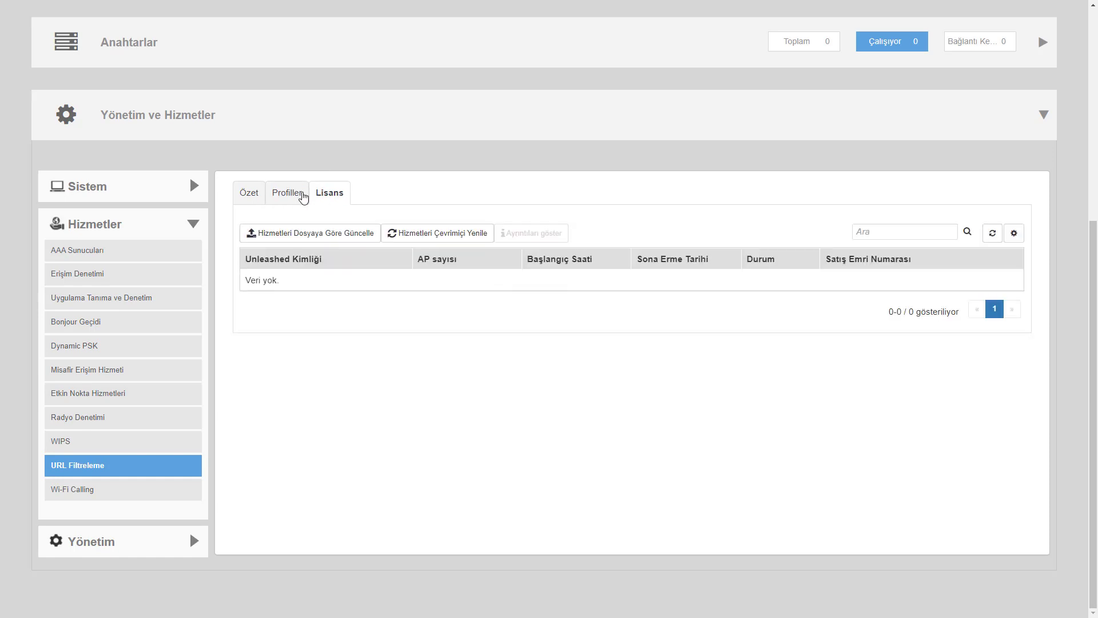
{"action": "left_click", "coordinate": [250, 201]}
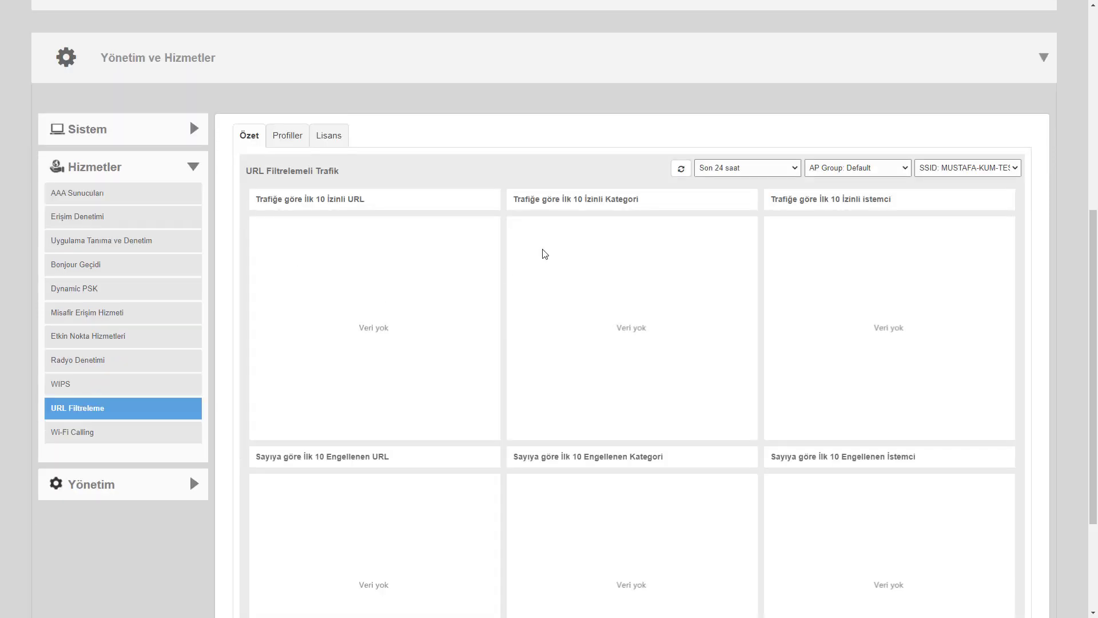
Step: Look through the time range and access point group filter options of the URL filtering traffic summary
{"action": "left_click", "coordinate": [766, 168]}
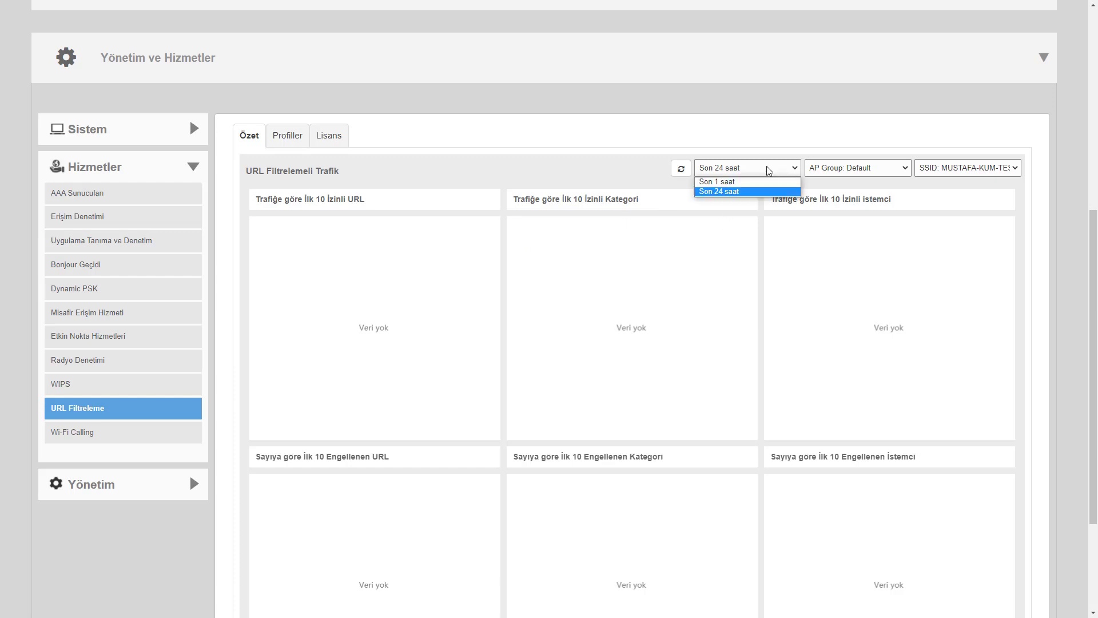
{"action": "left_click", "coordinate": [810, 168]}
{"action": "left_click", "coordinate": [810, 168]}
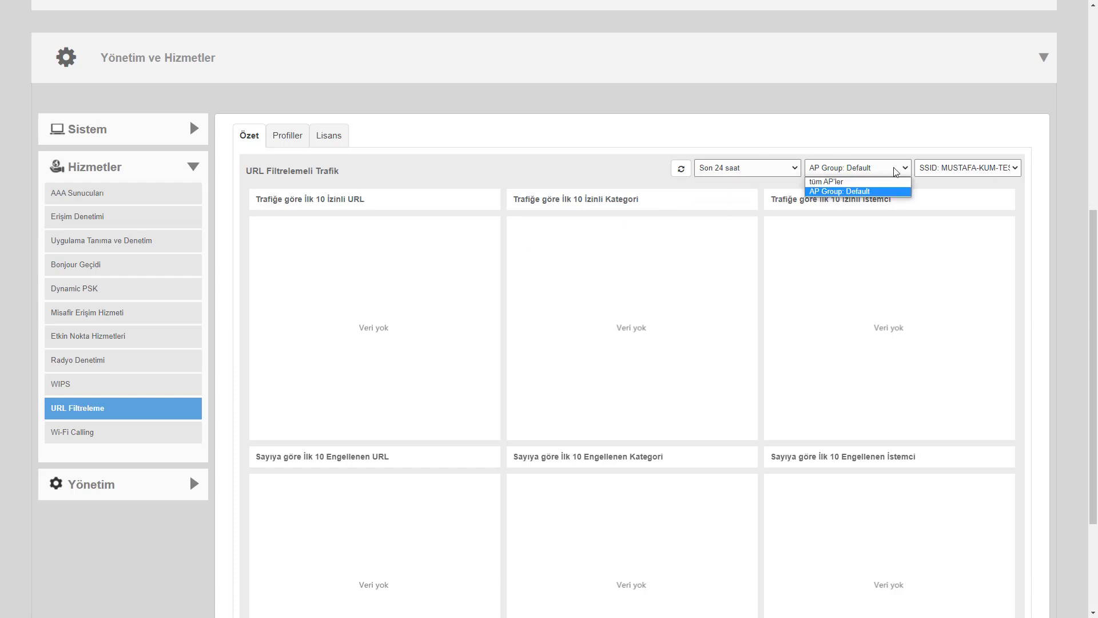
{"action": "left_click", "coordinate": [779, 171]}
{"action": "left_click", "coordinate": [715, 190]}
Step: Examine the Wi-Fi Calling traffic summary, its client list and the Wi-Fi Calling profiles
{"action": "left_click", "coordinate": [105, 433]}
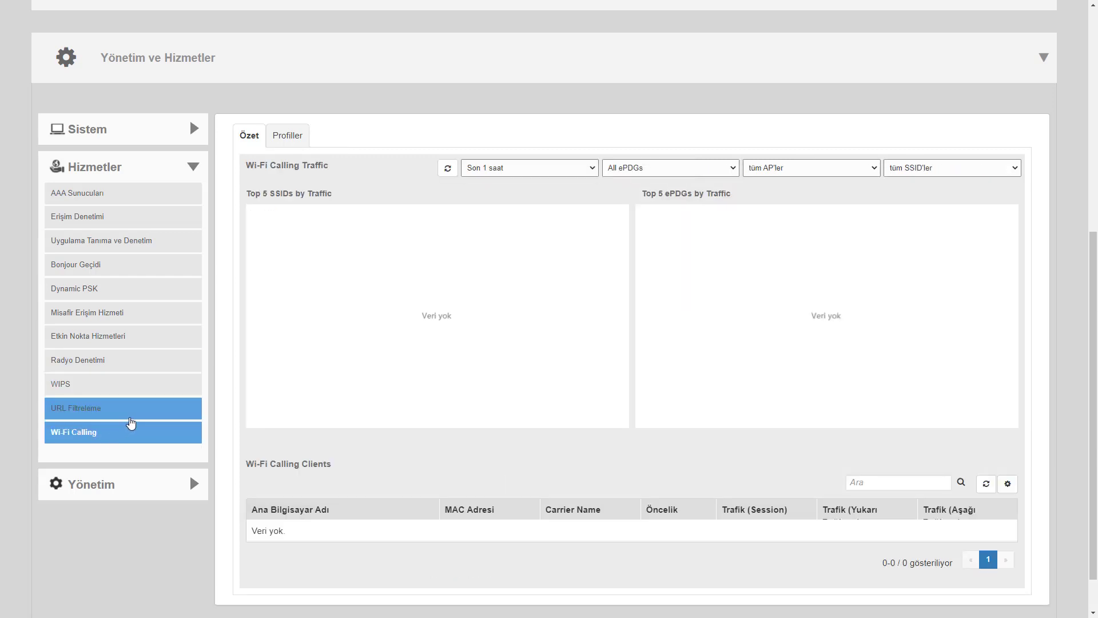
{"action": "left_click", "coordinate": [127, 423]}
{"action": "left_click", "coordinate": [111, 435]}
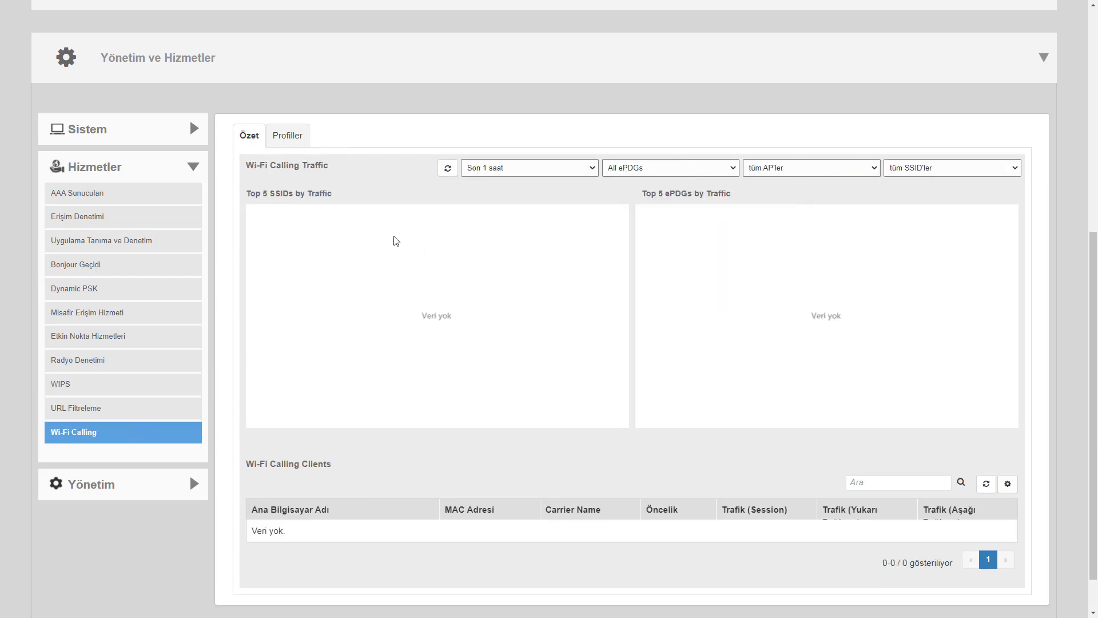
{"action": "scroll", "coordinate": [349, 232], "scroll_direction": "down", "scroll_amount": 1}
{"action": "scroll", "coordinate": [344, 235], "scroll_direction": "up", "scroll_amount": 3}
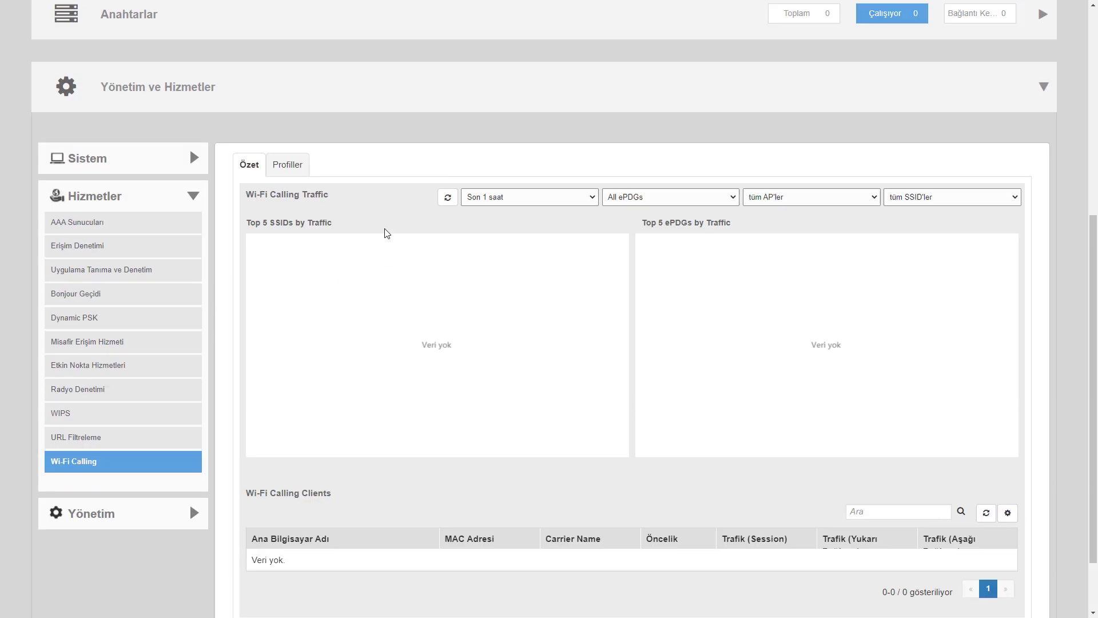
{"action": "left_click", "coordinate": [293, 258]}
{"action": "scroll", "coordinate": [188, 366], "scroll_direction": "down", "scroll_amount": 1}
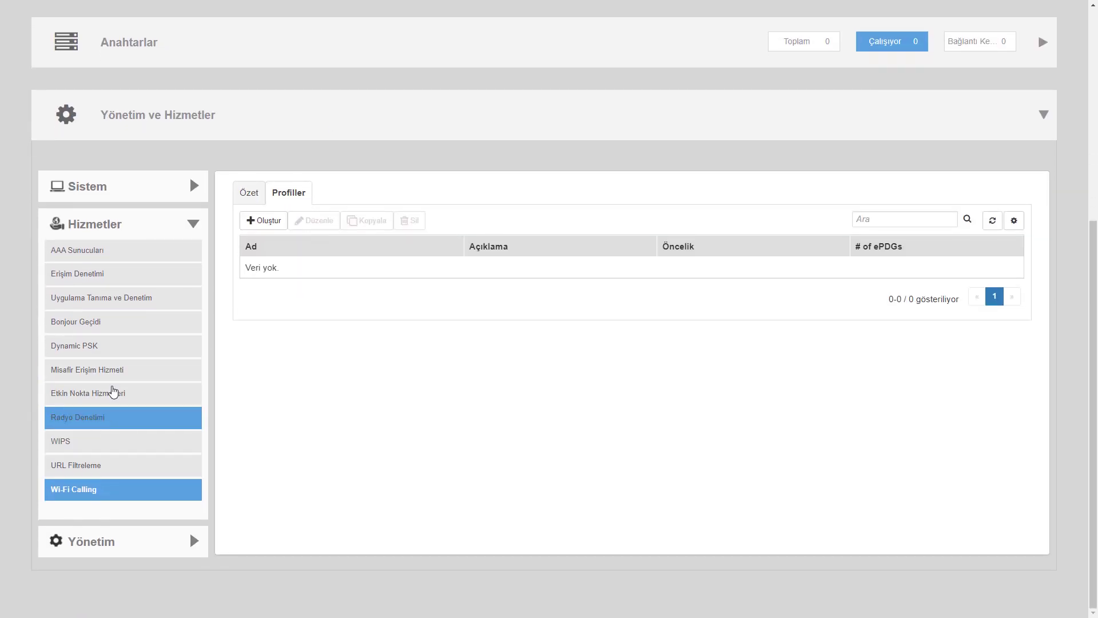
Step: Check the administration preferences and available interface languages, and bring up the backup and restore options
{"action": "left_click", "coordinate": [128, 548]}
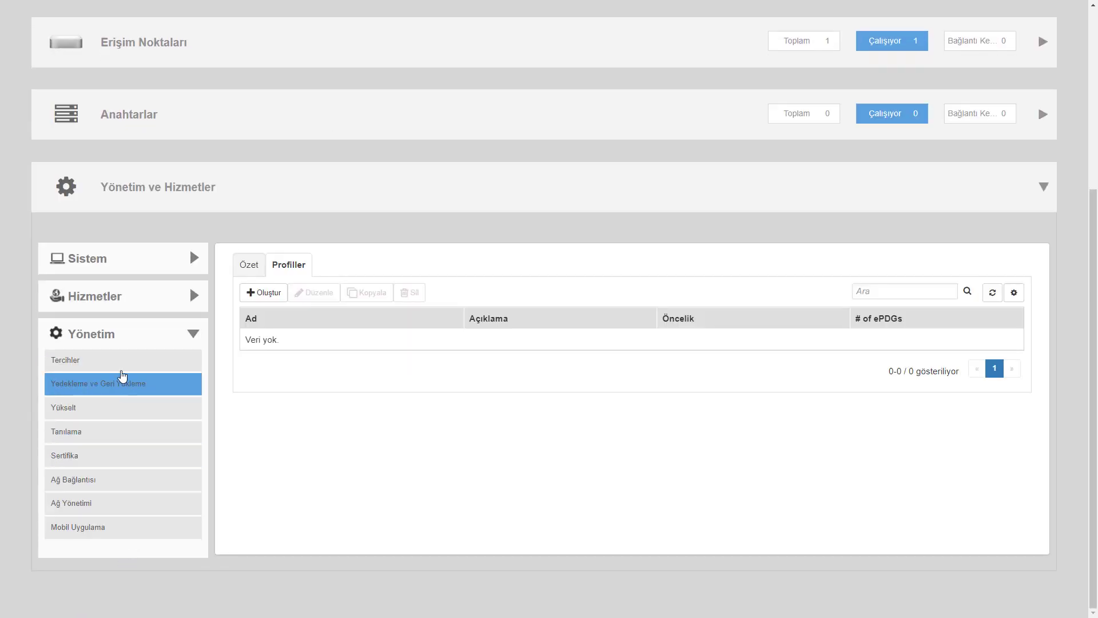
{"action": "left_click", "coordinate": [153, 364]}
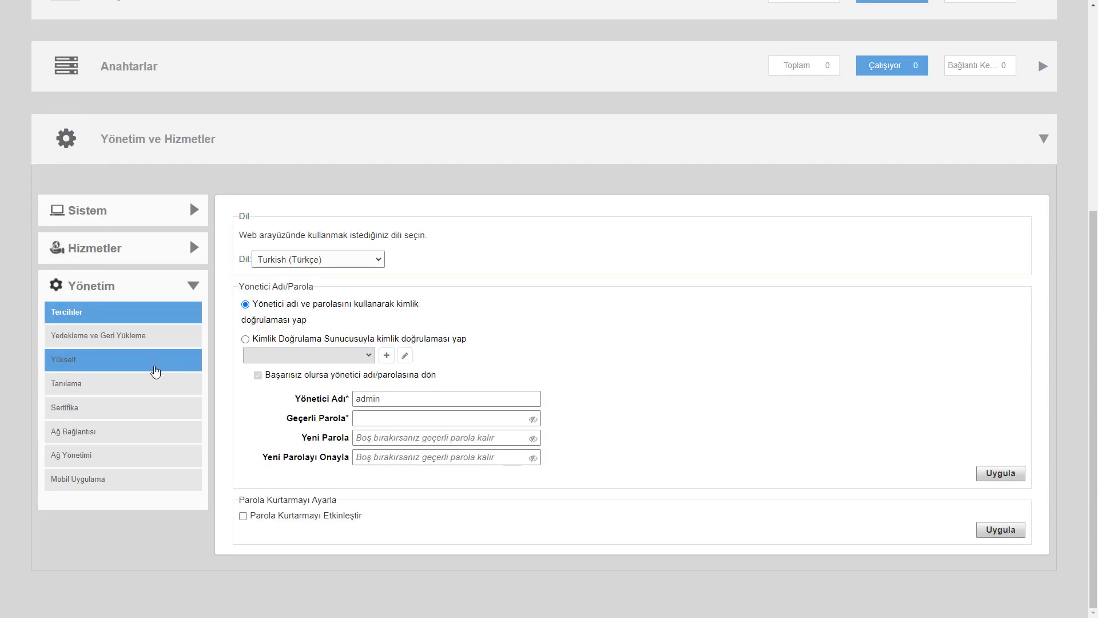
{"action": "left_click", "coordinate": [321, 262]}
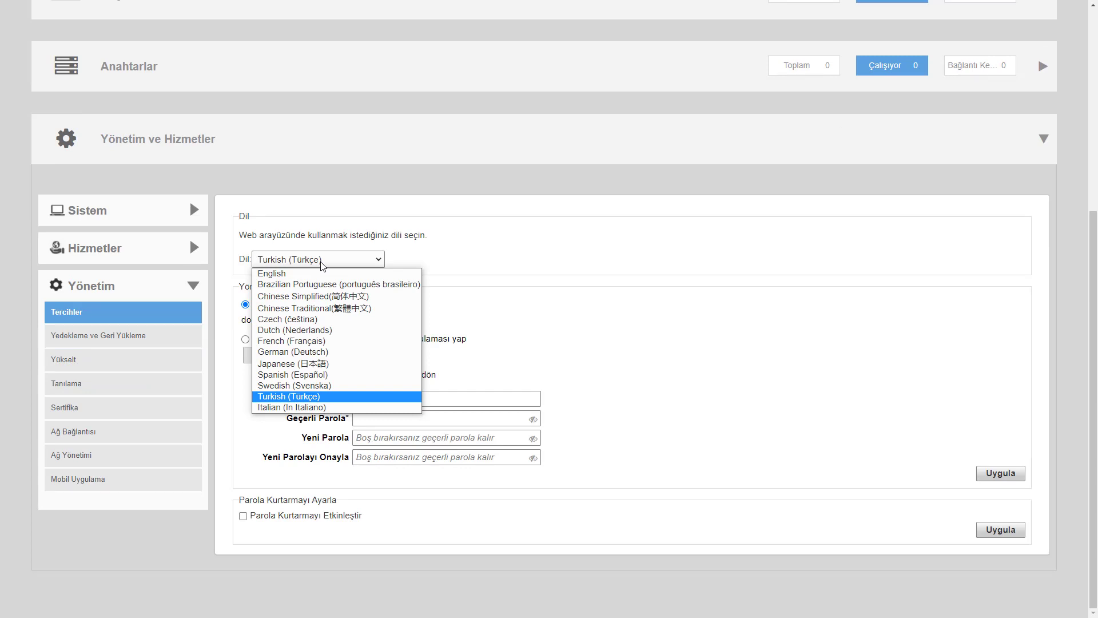
{"action": "left_click", "coordinate": [474, 273]}
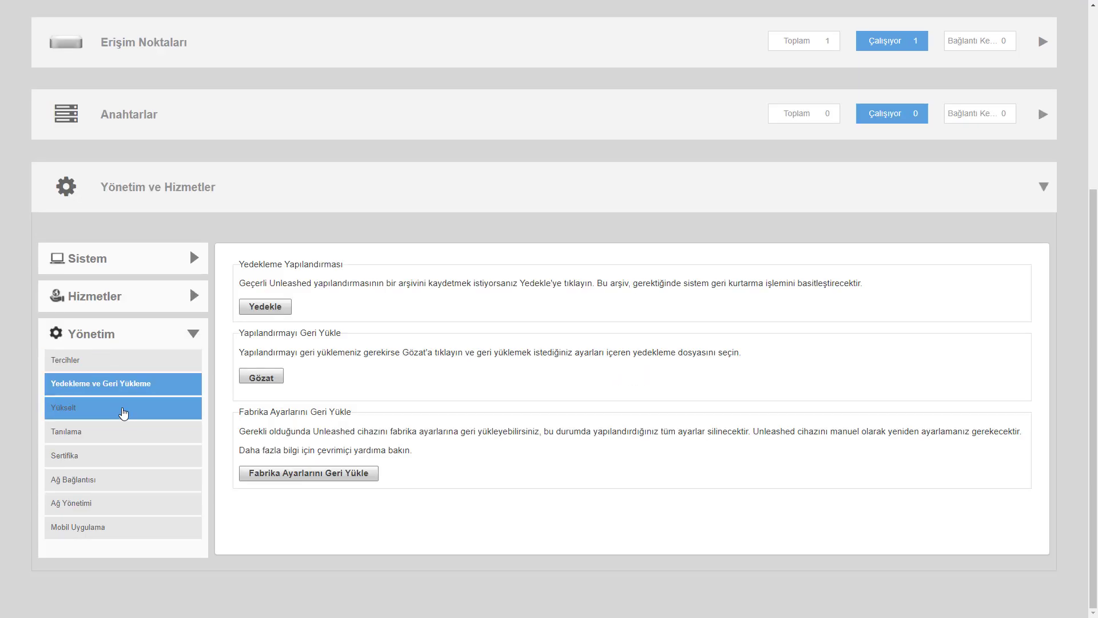
Step: Examine the firmware upgrade page, comparing the local upgrade method with the online one
{"action": "left_click", "coordinate": [123, 413]}
{"action": "scroll", "coordinate": [112, 440], "scroll_direction": "down", "scroll_amount": 1}
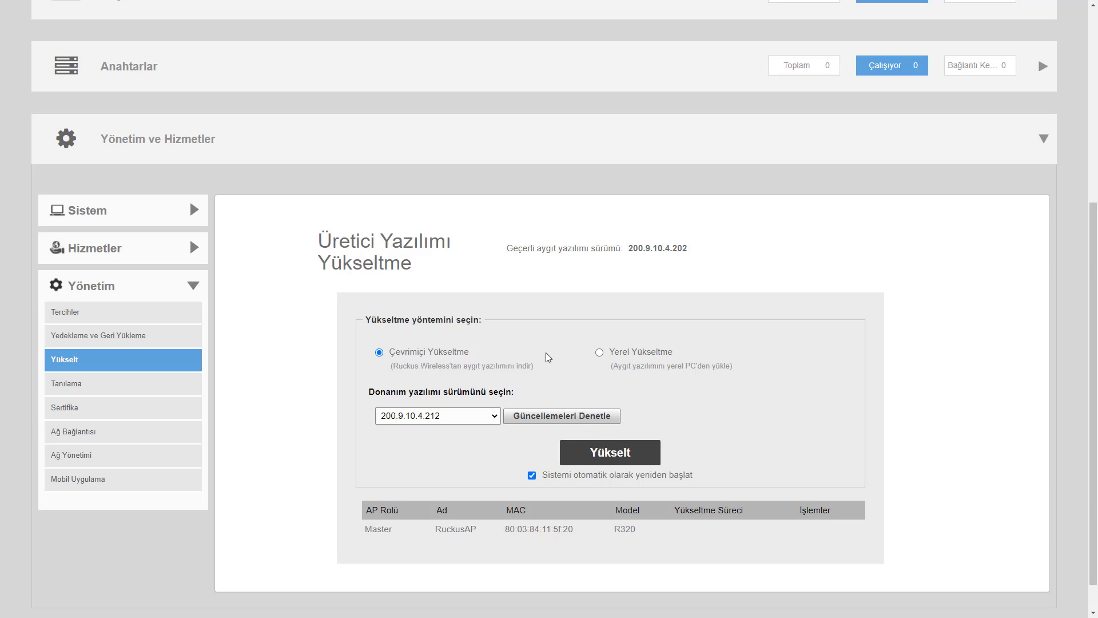
{"action": "left_click", "coordinate": [617, 354]}
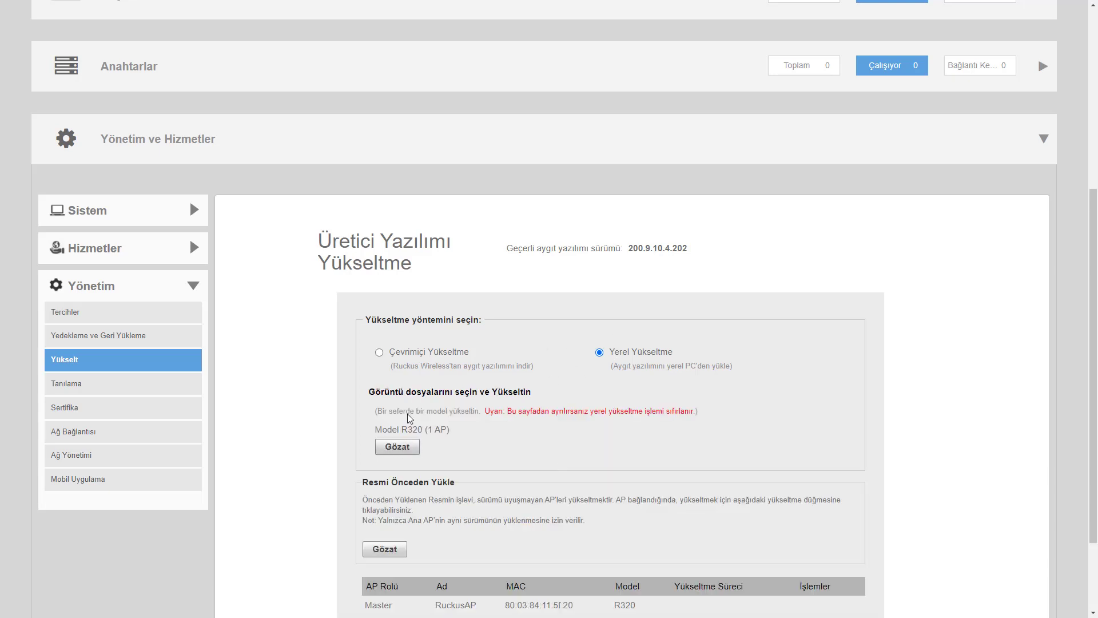
{"action": "left_click", "coordinate": [418, 355]}
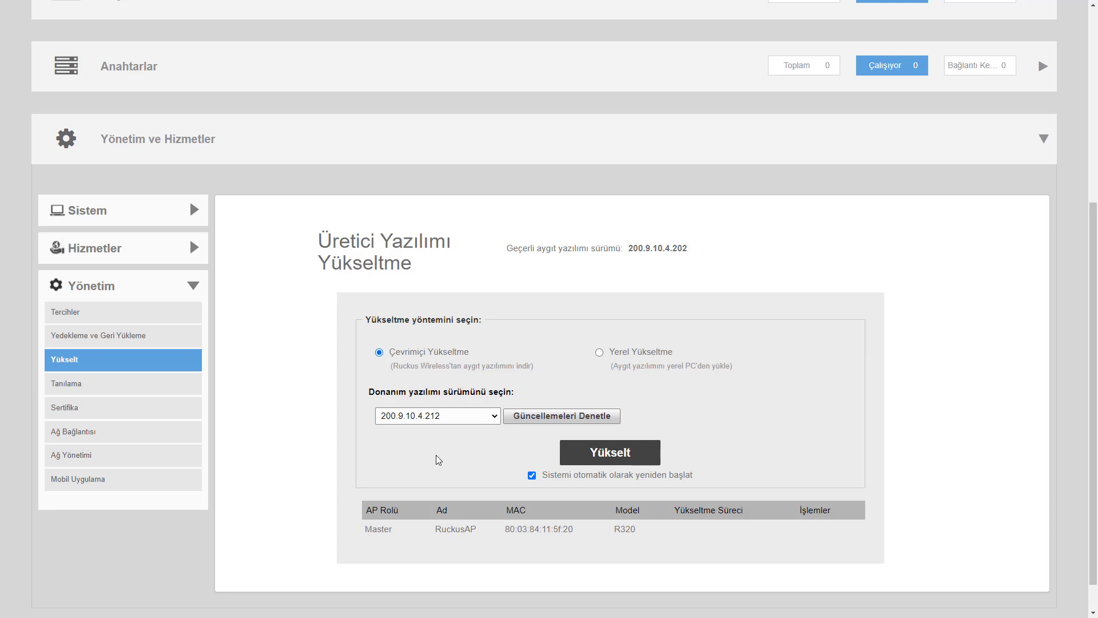
Step: Review the diagnostics alarm list and the event log with its event level settings
{"action": "left_click", "coordinate": [153, 388]}
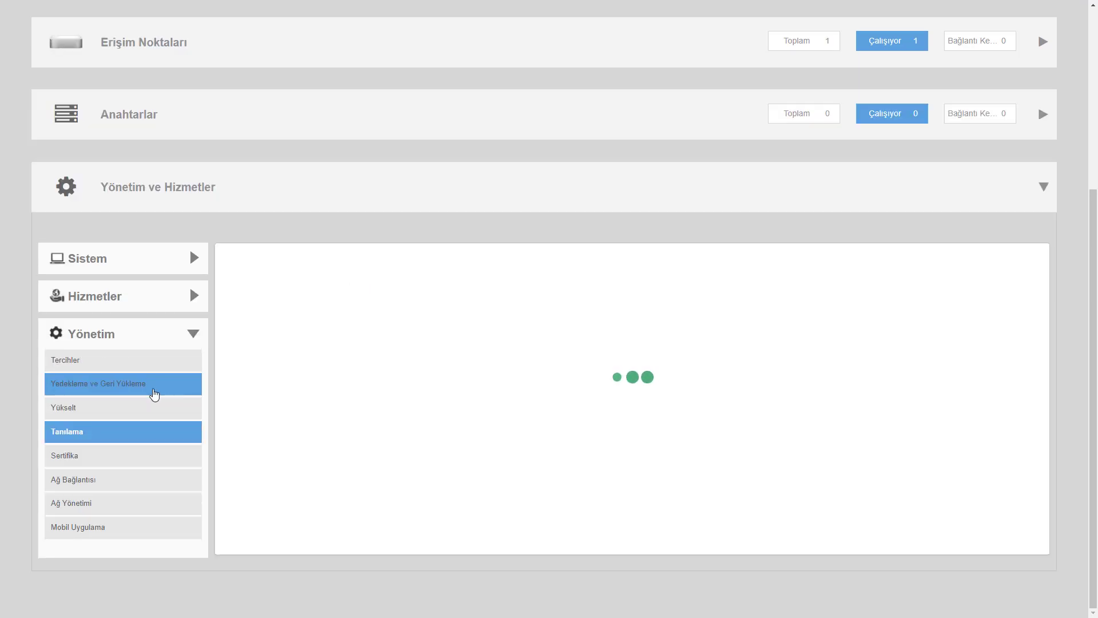
{"action": "scroll", "coordinate": [337, 298], "scroll_direction": "down", "scroll_amount": 1}
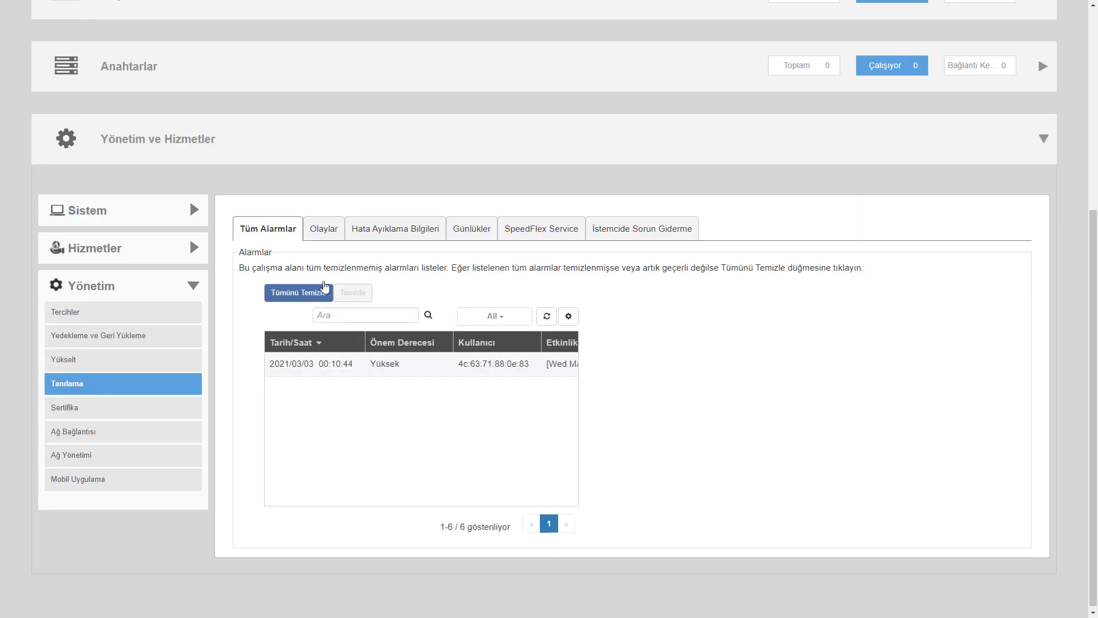
{"action": "left_click", "coordinate": [319, 249]}
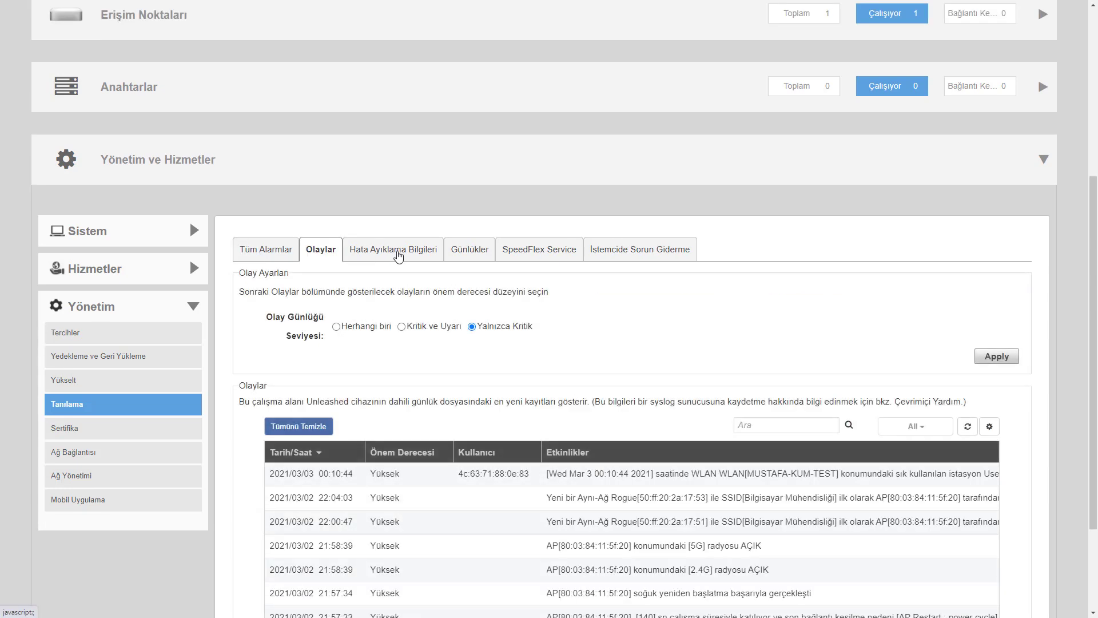
{"action": "scroll", "coordinate": [399, 251], "scroll_direction": "down", "scroll_amount": 2}
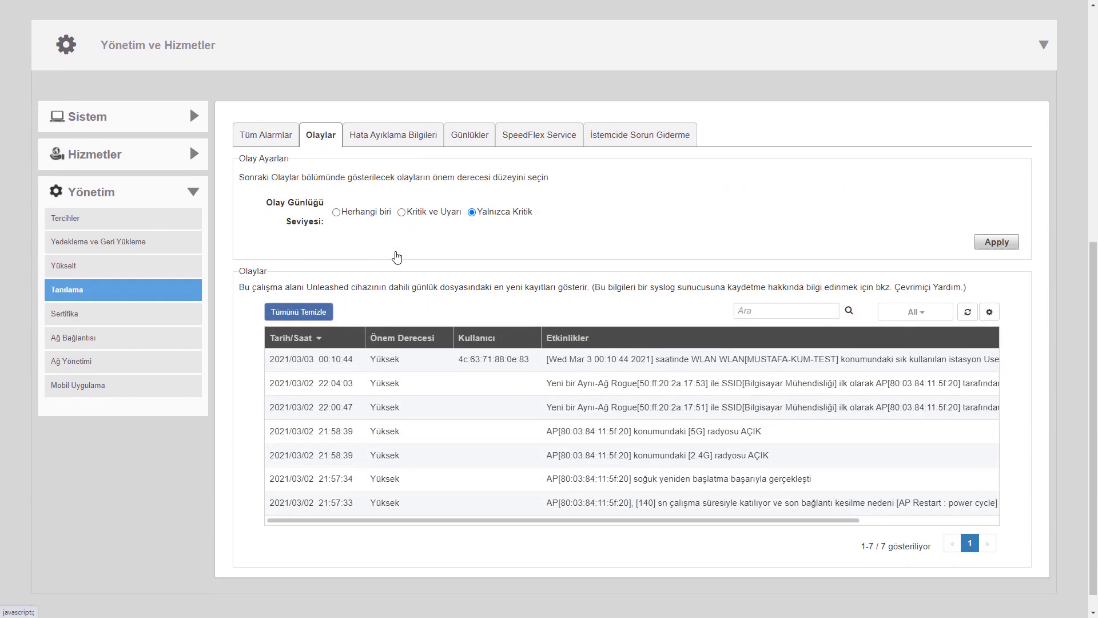
{"action": "left_click", "coordinate": [281, 147]}
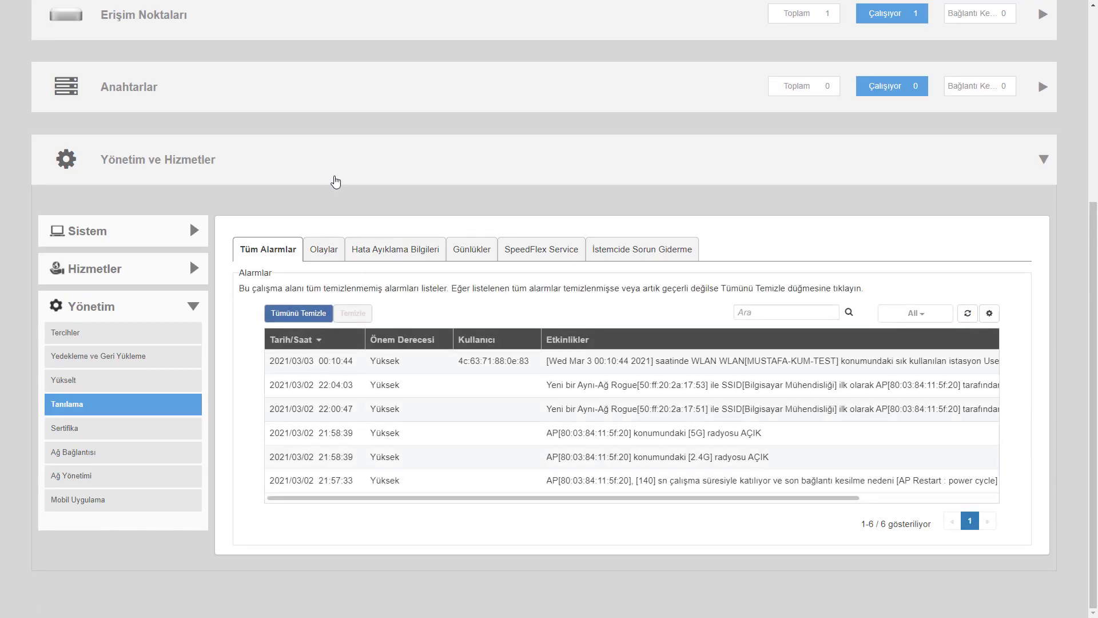
Step: Look through the diagnostics pages for events, debug information, logs, SpeedFlex Service and client troubleshooting
{"action": "left_click", "coordinate": [319, 252]}
{"action": "left_click", "coordinate": [400, 259]}
{"action": "left_click", "coordinate": [475, 252]}
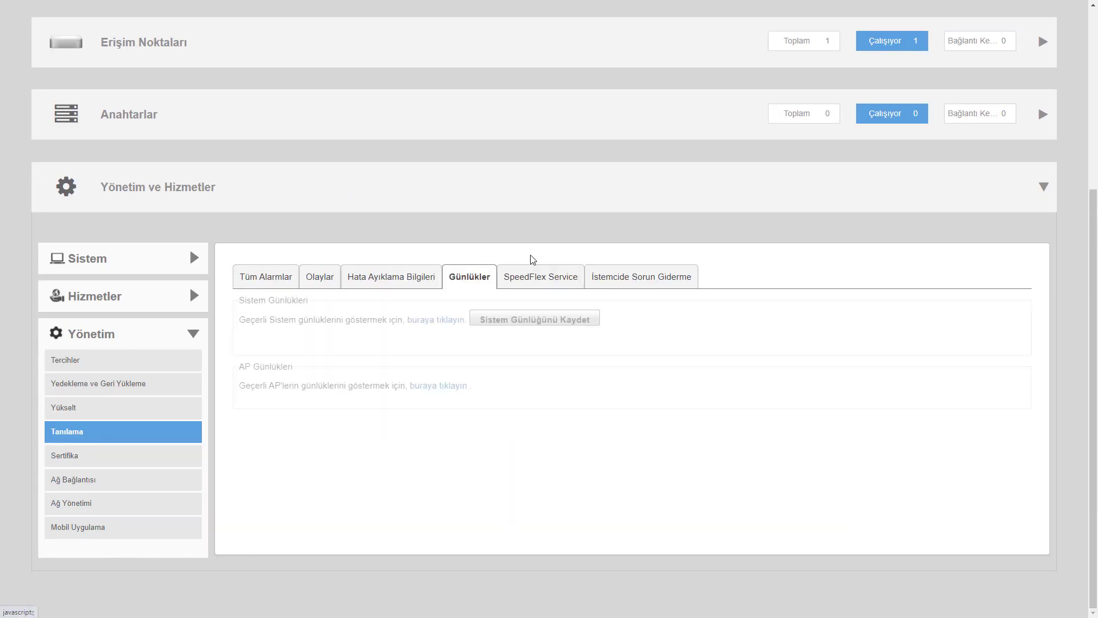
{"action": "left_click", "coordinate": [550, 279]}
{"action": "left_click", "coordinate": [611, 282]}
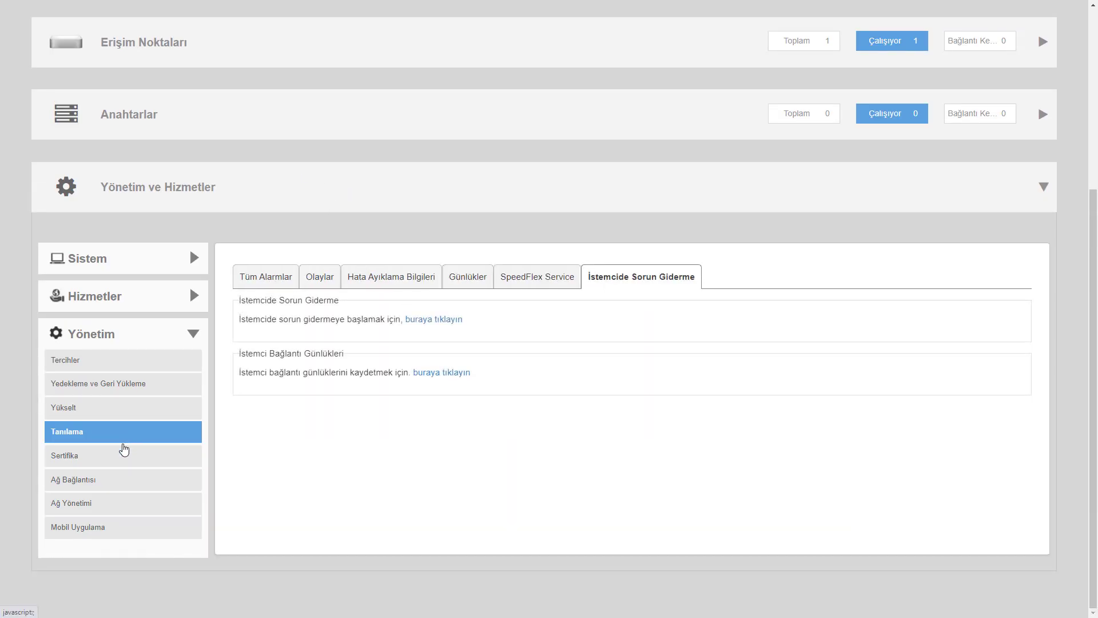
Step: Examine the certificate pages for creating a request, importing a signed certificate and advanced options
{"action": "left_click", "coordinate": [127, 461]}
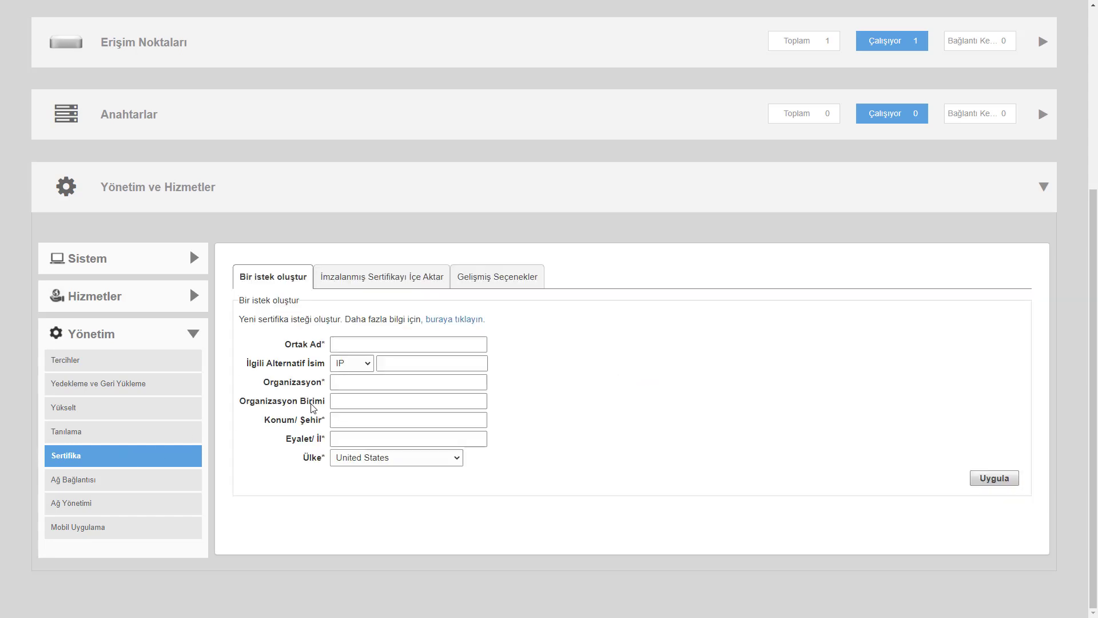
{"action": "left_click", "coordinate": [400, 275]}
{"action": "left_click", "coordinate": [472, 278]}
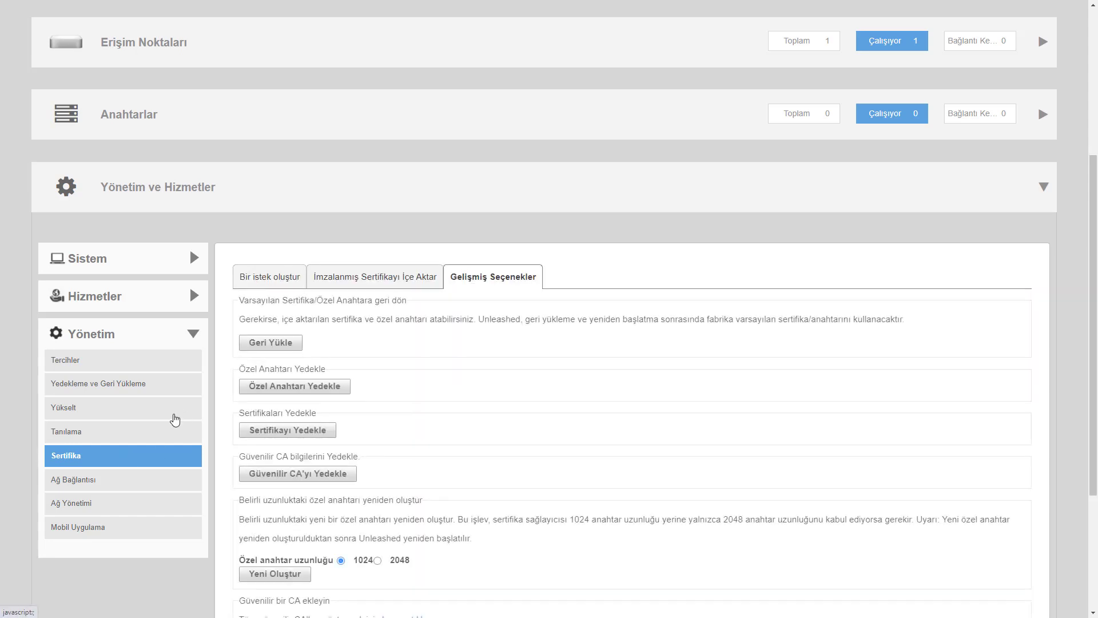
{"action": "scroll", "coordinate": [234, 463], "scroll_direction": "down", "scroll_amount": 2}
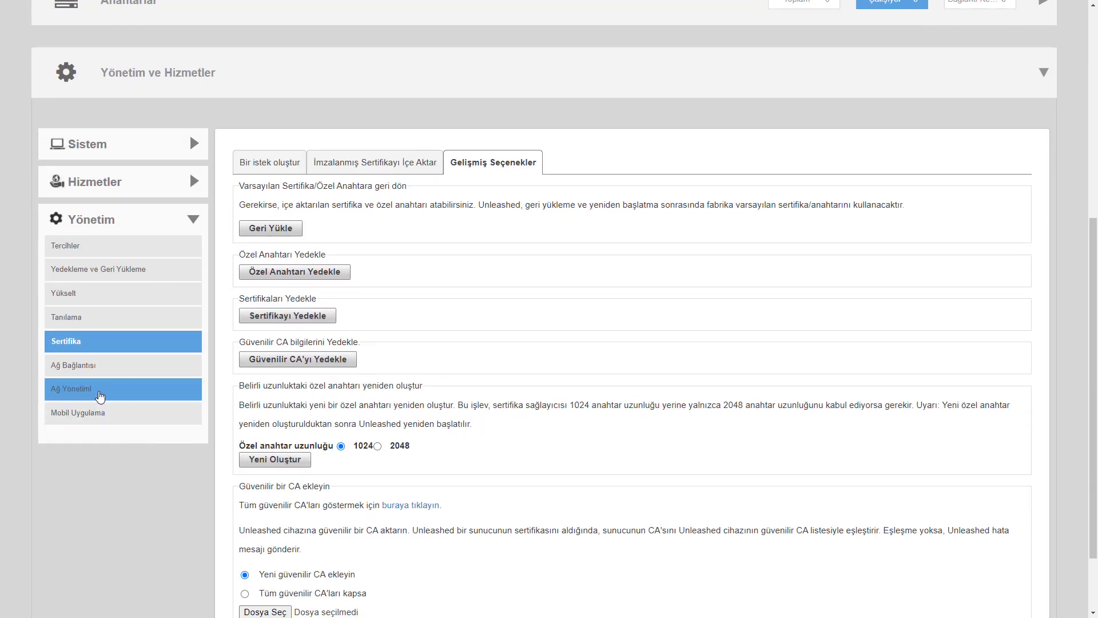
Step: Check the network connectivity tools and the network management pages for SNMPv3, SNMP traps, Unleashed Multi-Site Manager and alarm notification
{"action": "left_click", "coordinate": [110, 480]}
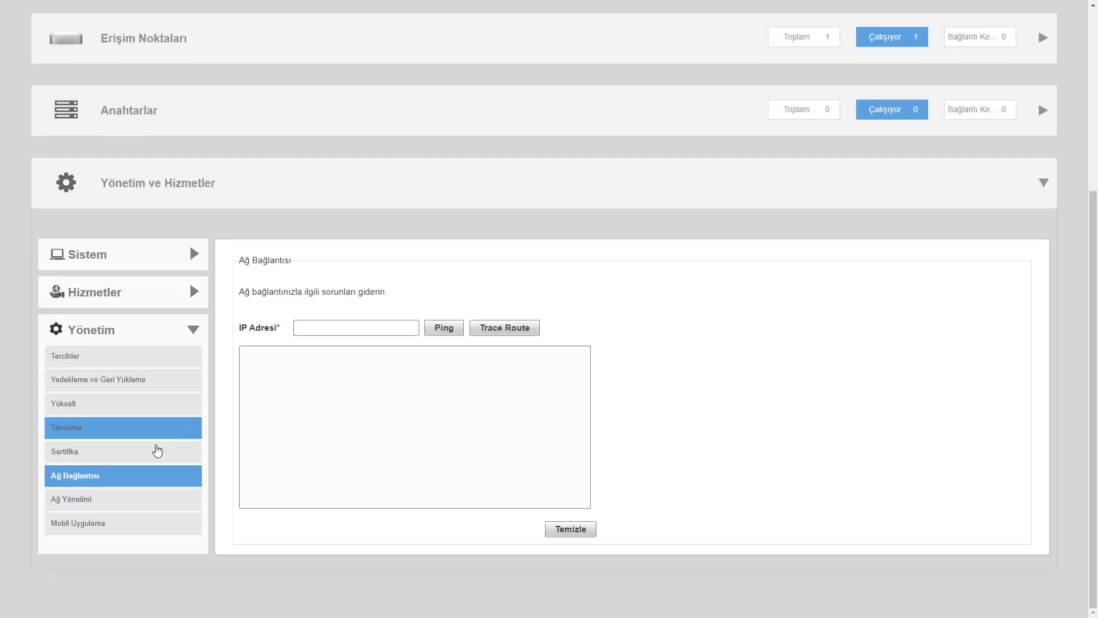
{"action": "left_click", "coordinate": [125, 506]}
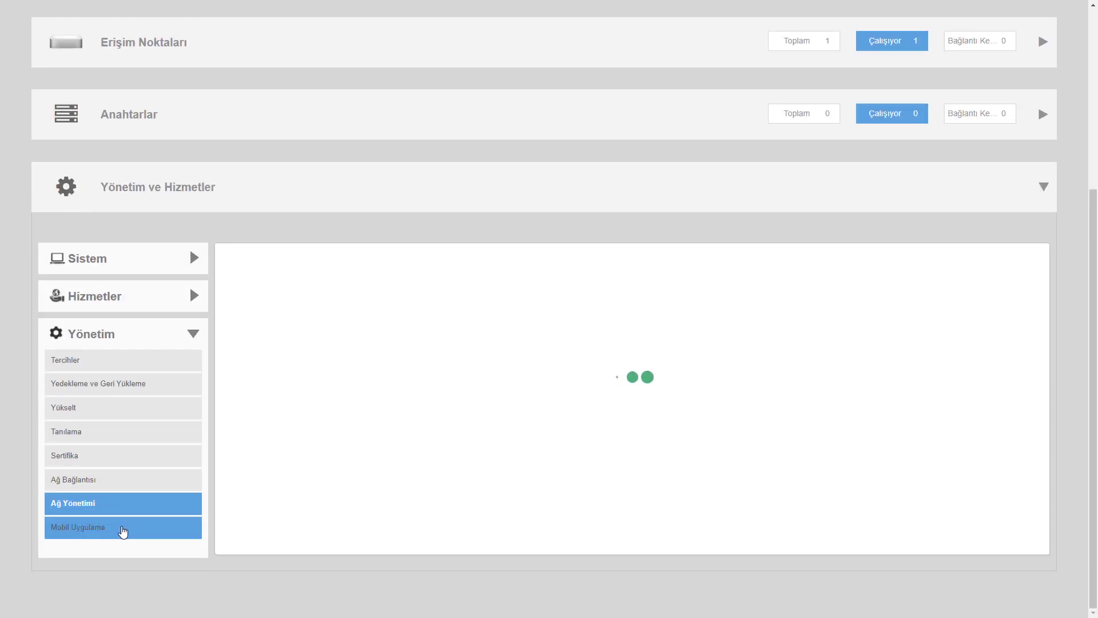
{"action": "left_click", "coordinate": [356, 280]}
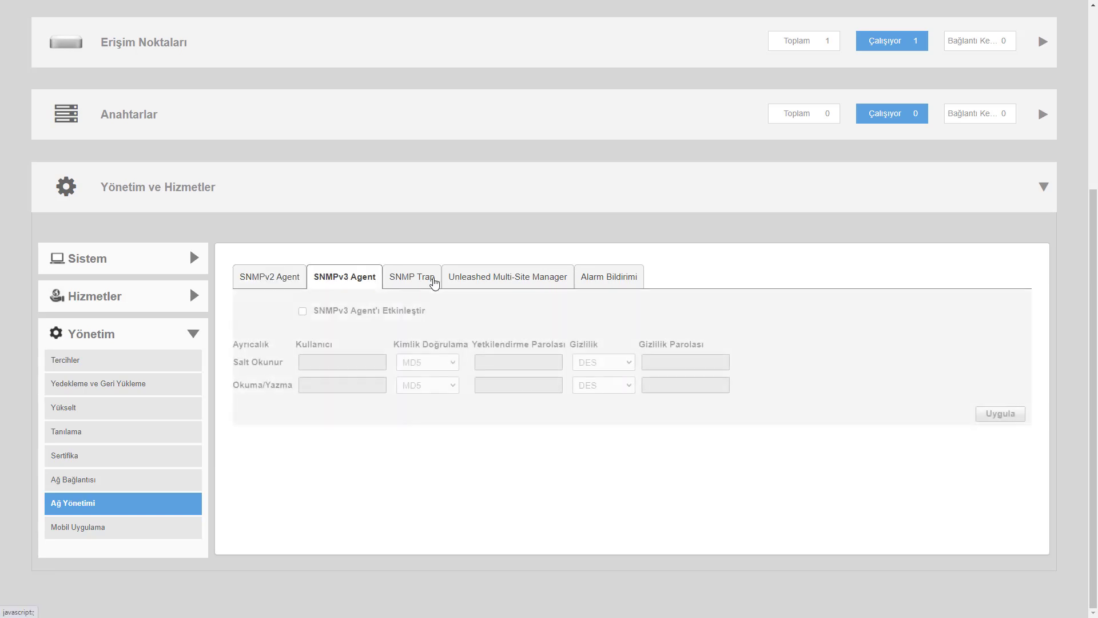
{"action": "left_click", "coordinate": [413, 278]}
{"action": "left_click", "coordinate": [506, 279]}
{"action": "left_click", "coordinate": [602, 279]}
Step: Check the mobile app remote management and notification settings, and collapse the Administration and Services section
{"action": "left_click", "coordinate": [166, 526]}
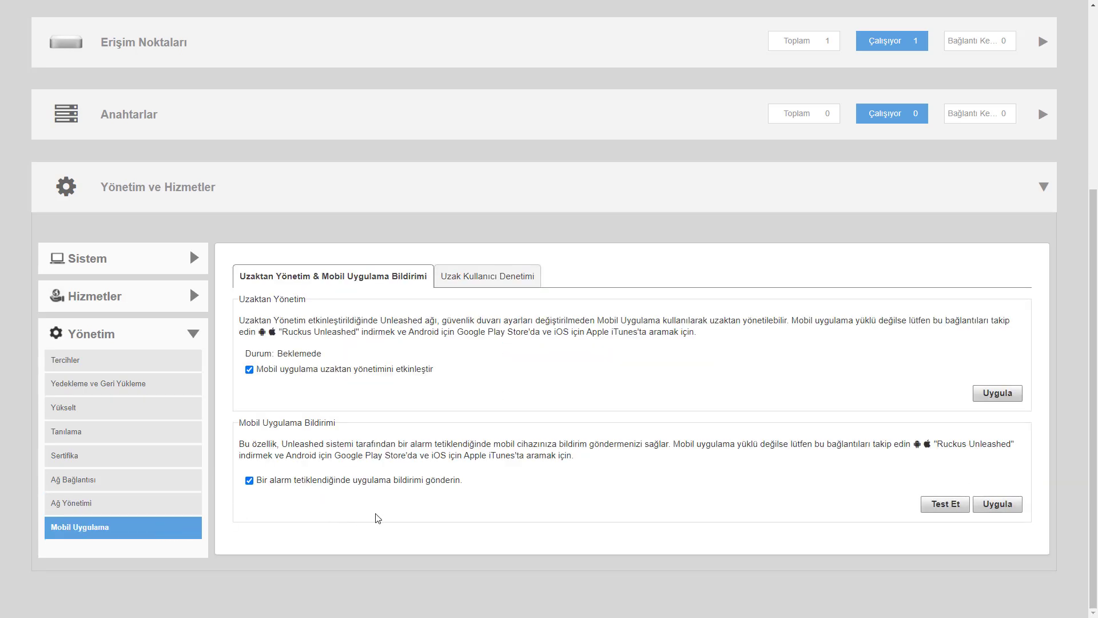
{"action": "scroll", "coordinate": [378, 518], "scroll_direction": "up", "scroll_amount": 5}
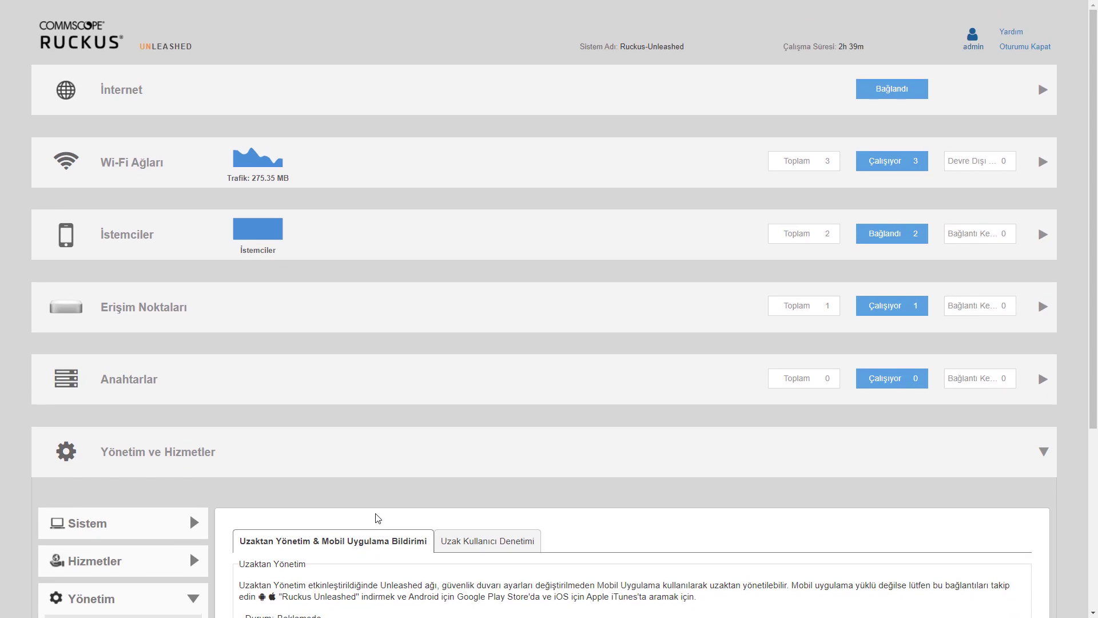
{"action": "left_click", "coordinate": [253, 474]}
{"action": "left_click", "coordinate": [253, 473]}
{"action": "left_click", "coordinate": [253, 474]}
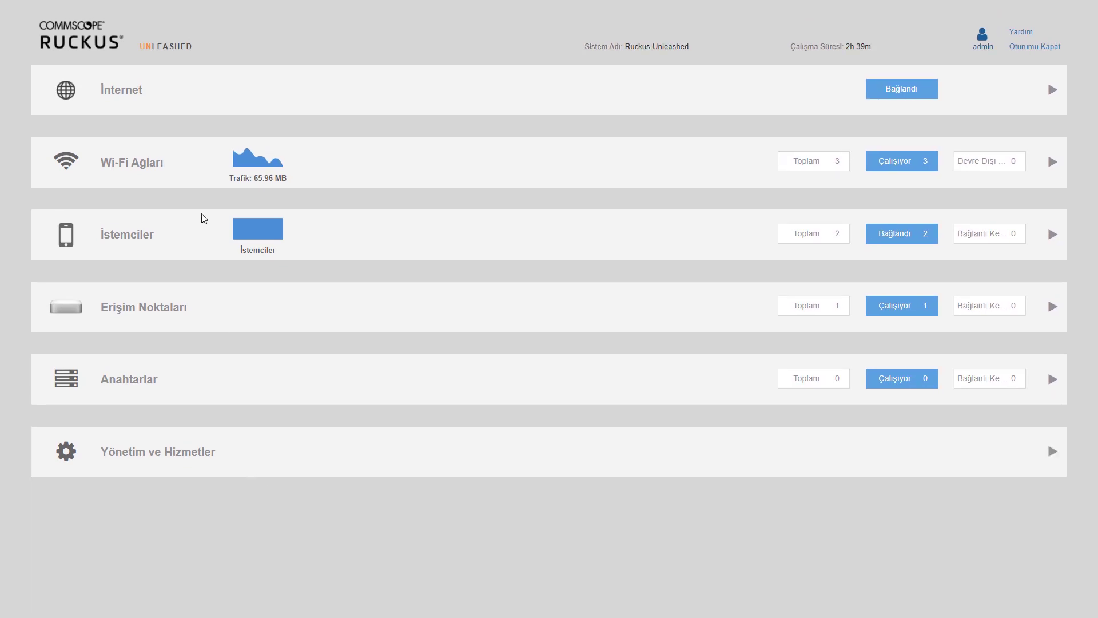
Step: Revisit the Internet, Wi-Fi networks and clients sections of the dashboard, collapsing each one after viewing
{"action": "left_click", "coordinate": [187, 85]}
{"action": "left_click", "coordinate": [186, 86]}
{"action": "left_click", "coordinate": [185, 159]}
{"action": "left_click", "coordinate": [185, 164]}
{"action": "left_click", "coordinate": [155, 227]}
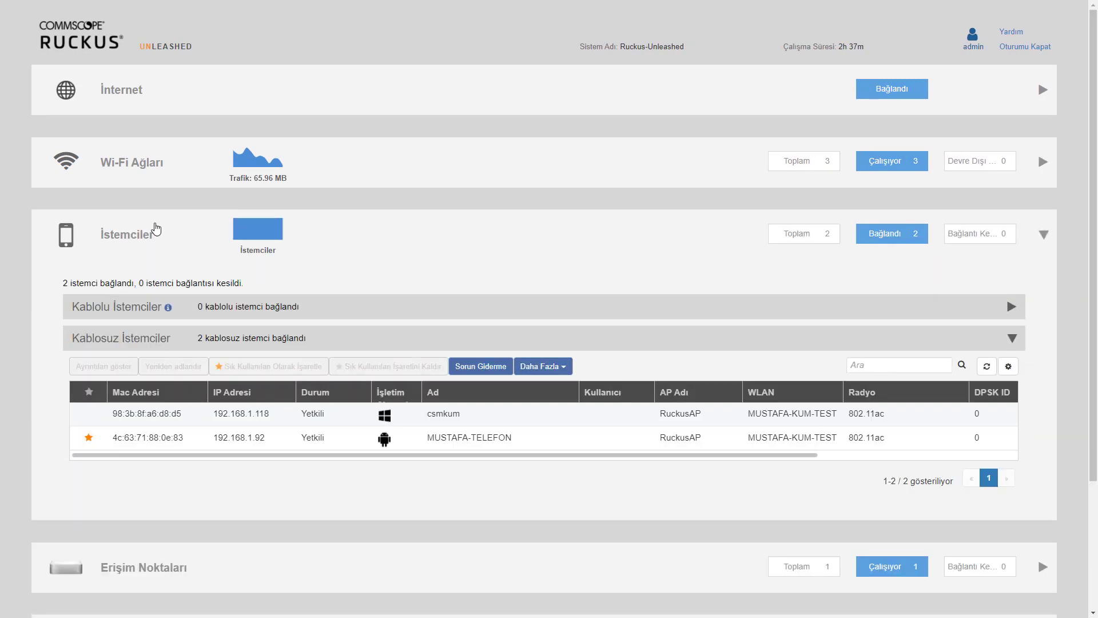
{"action": "left_click", "coordinate": [155, 229]}
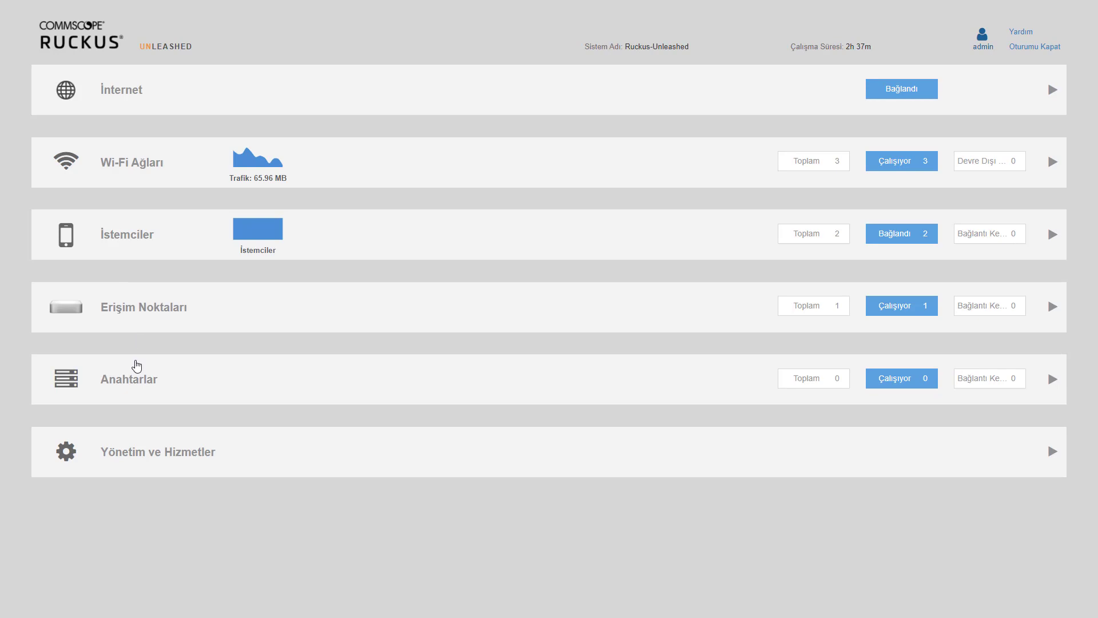
Step: Revisit the switches, access points and clients sections of the dashboard, leaving all of them collapsed
{"action": "left_click", "coordinate": [136, 366]}
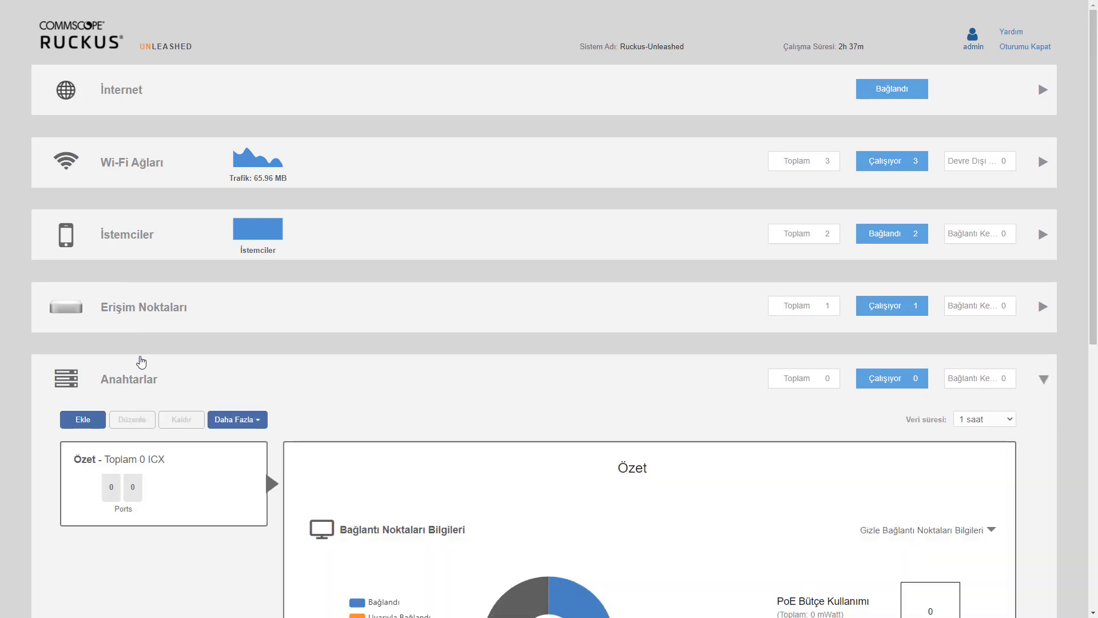
{"action": "left_click", "coordinate": [179, 309]}
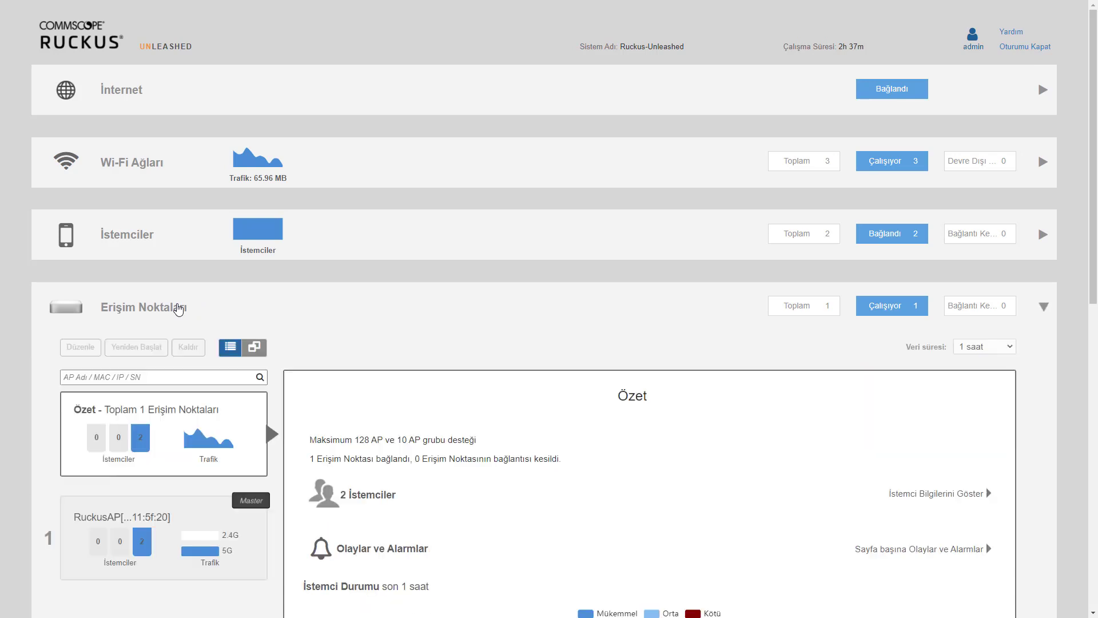
{"action": "scroll", "coordinate": [175, 284], "scroll_direction": "down", "scroll_amount": 5}
{"action": "scroll", "coordinate": [177, 279], "scroll_direction": "up", "scroll_amount": 5}
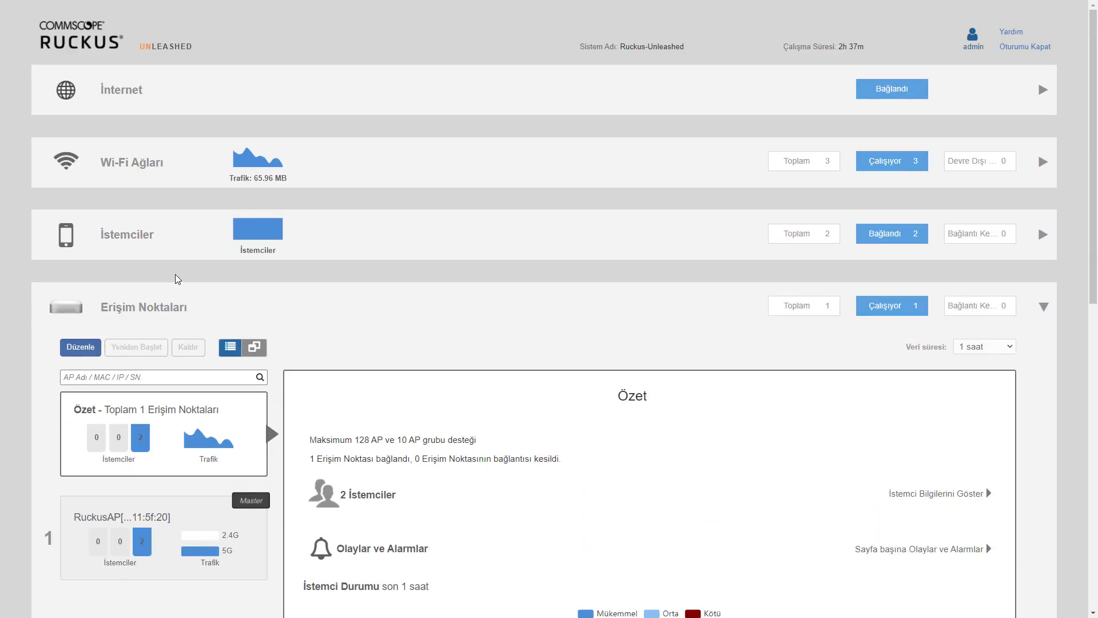
{"action": "left_click", "coordinate": [194, 304]}
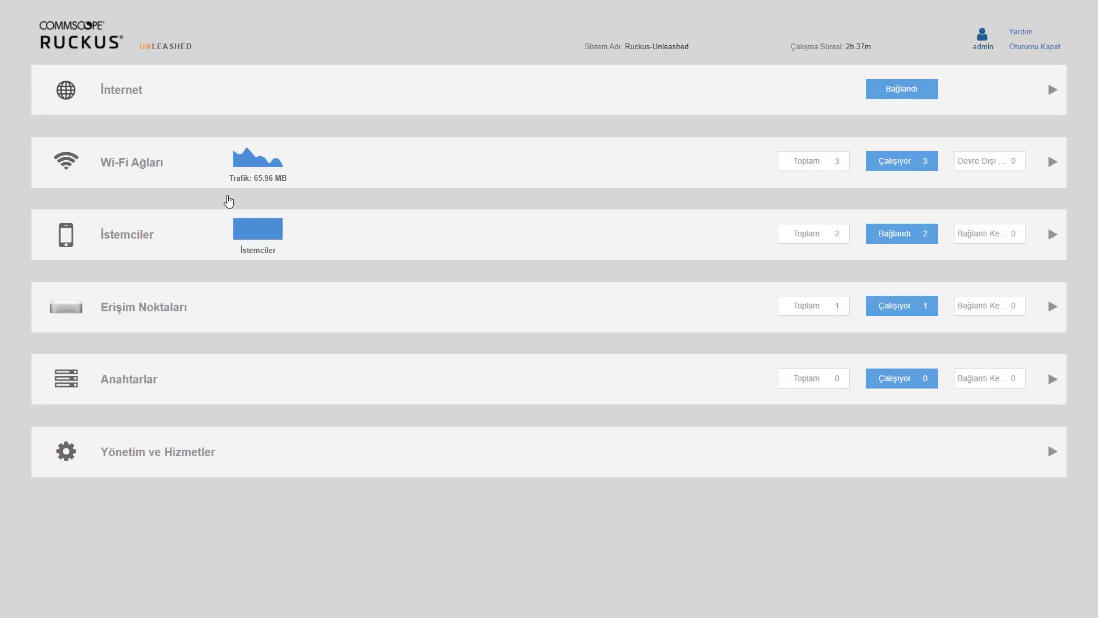
{"action": "left_click", "coordinate": [190, 237]}
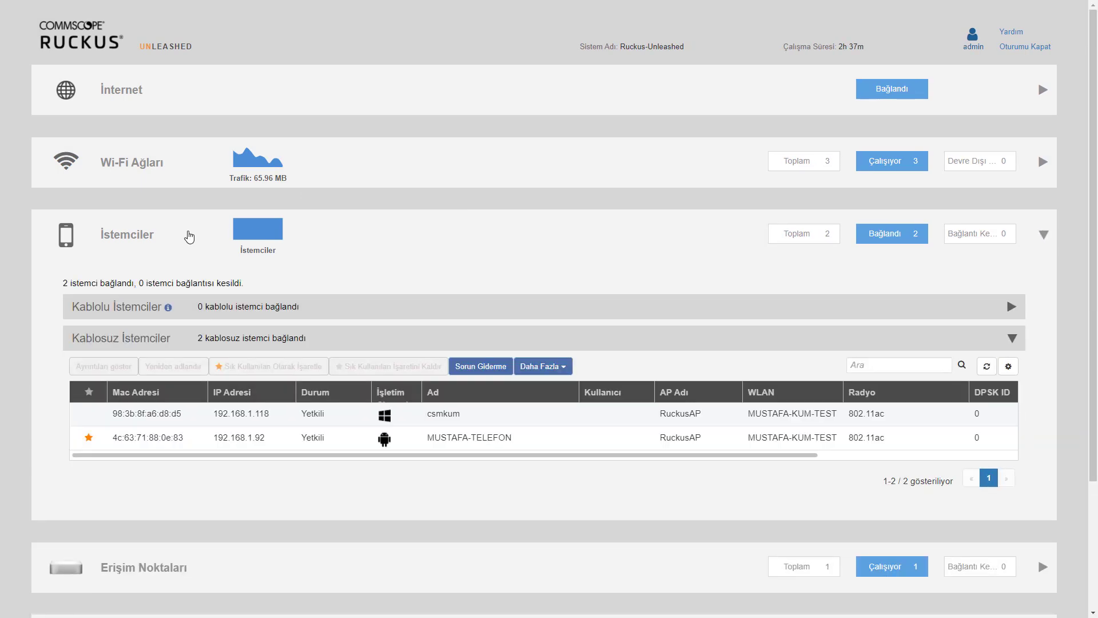
{"action": "left_click", "coordinate": [189, 236]}
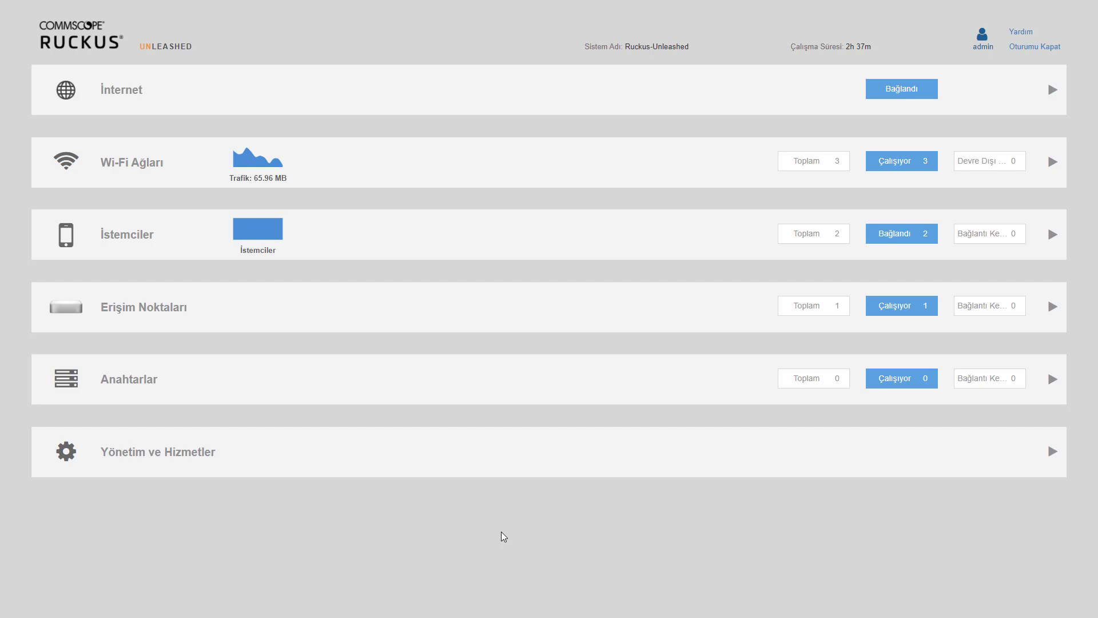
Step: Review the Internet connection details and the Wi-Fi networks summary with its client status and traffic charts
{"action": "left_click", "coordinate": [436, 108]}
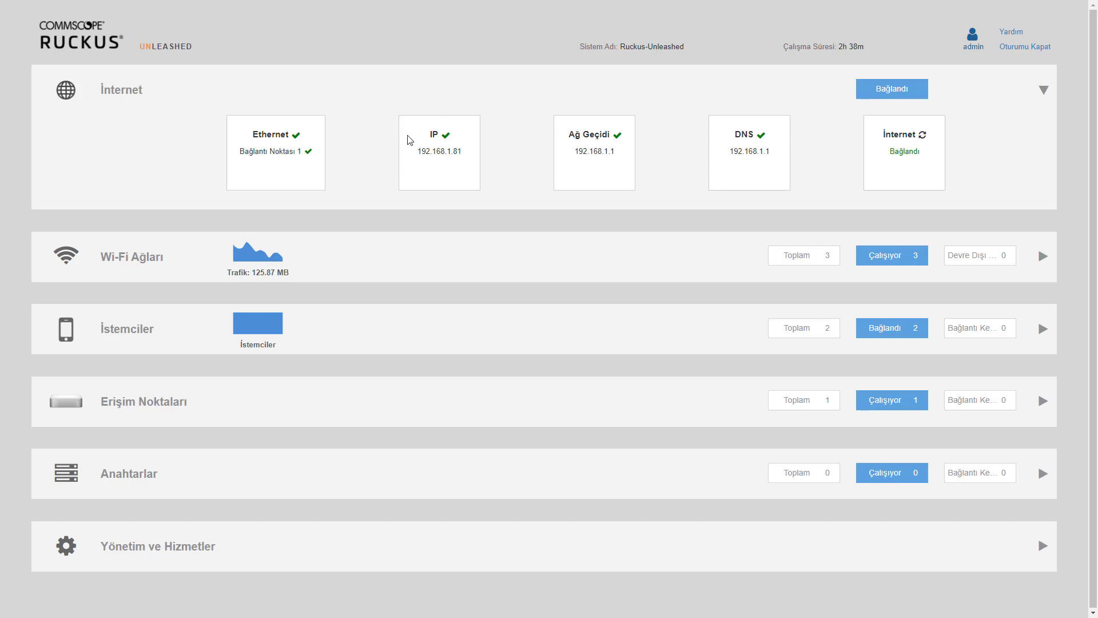
{"action": "left_click", "coordinate": [311, 279]}
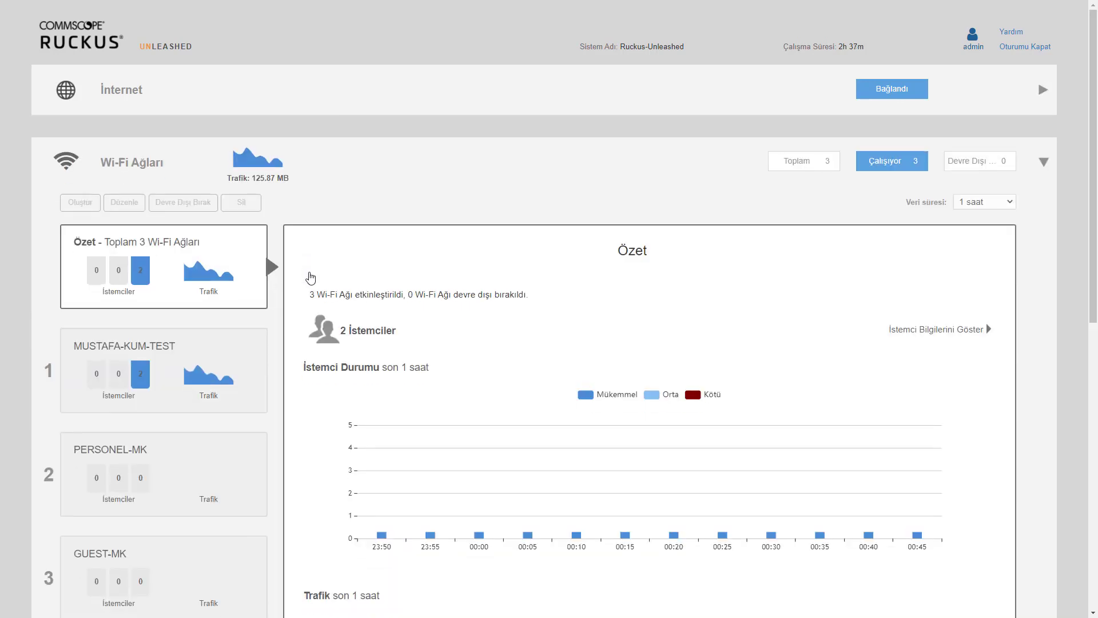
{"action": "scroll", "coordinate": [307, 283], "scroll_direction": "down", "scroll_amount": 1}
{"action": "scroll", "coordinate": [307, 289], "scroll_direction": "down", "scroll_amount": 1}
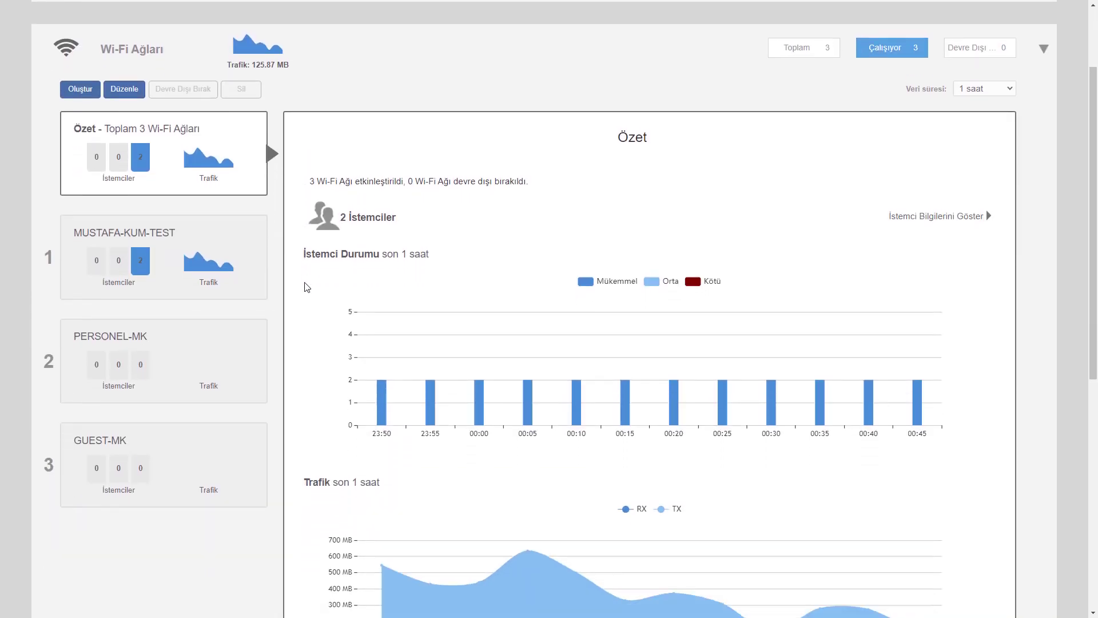
{"action": "scroll", "coordinate": [309, 308], "scroll_direction": "down", "scroll_amount": 2}
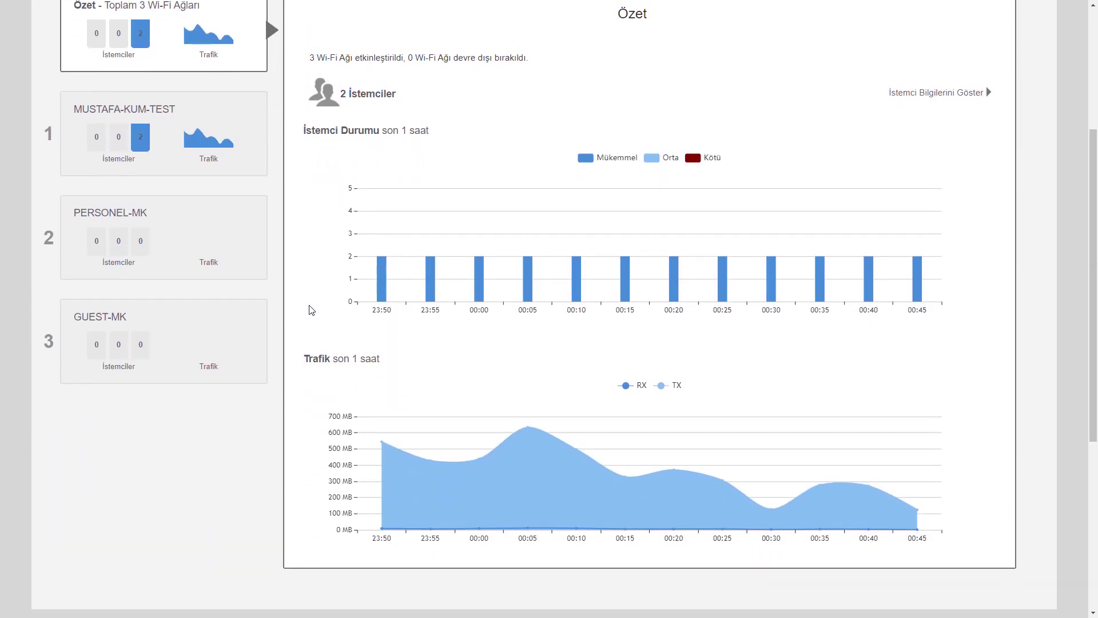
{"action": "scroll", "coordinate": [310, 310], "scroll_direction": "down", "scroll_amount": 2}
{"action": "scroll", "coordinate": [311, 310], "scroll_direction": "up", "scroll_amount": 3}
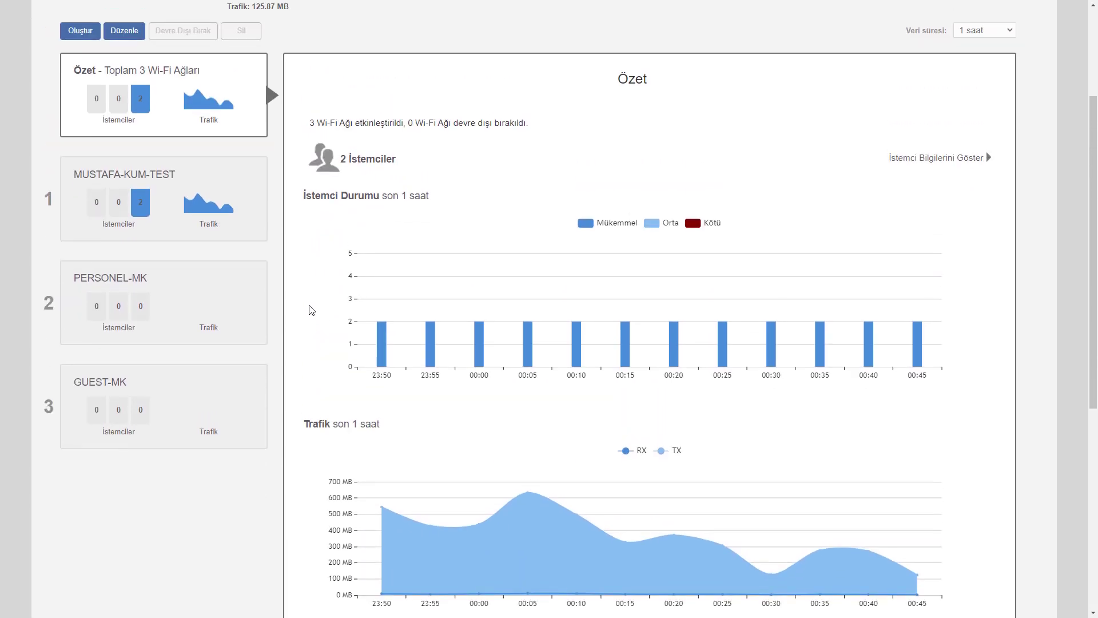
{"action": "scroll", "coordinate": [311, 310], "scroll_direction": "up", "scroll_amount": 1}
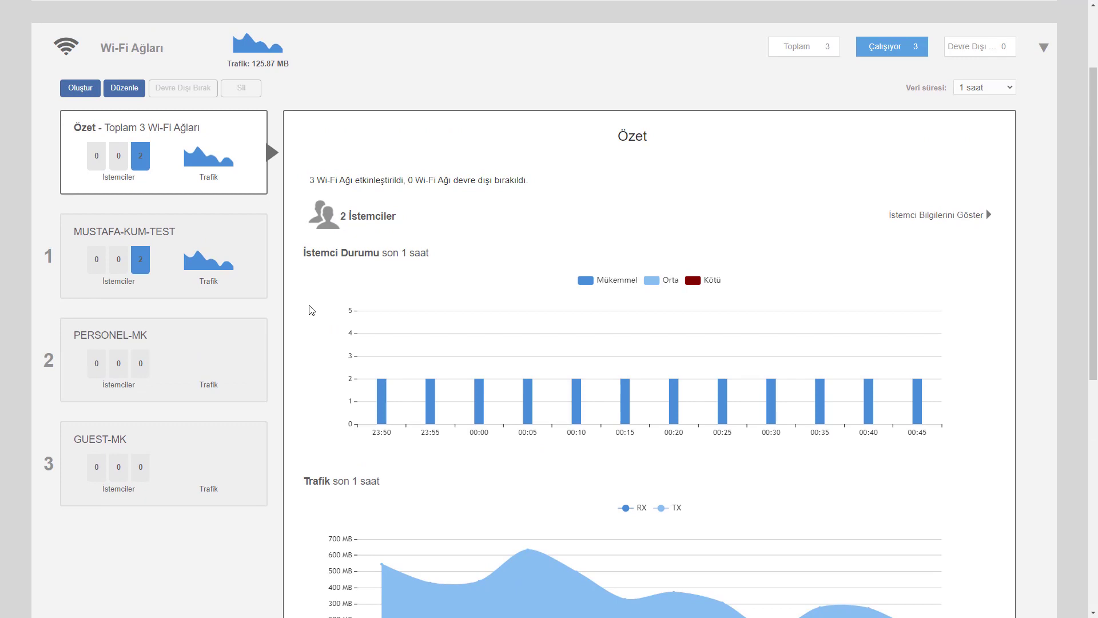
{"action": "scroll", "coordinate": [311, 310], "scroll_direction": "down", "scroll_amount": 2}
{"action": "scroll", "coordinate": [311, 310], "scroll_direction": "down", "scroll_amount": 3}
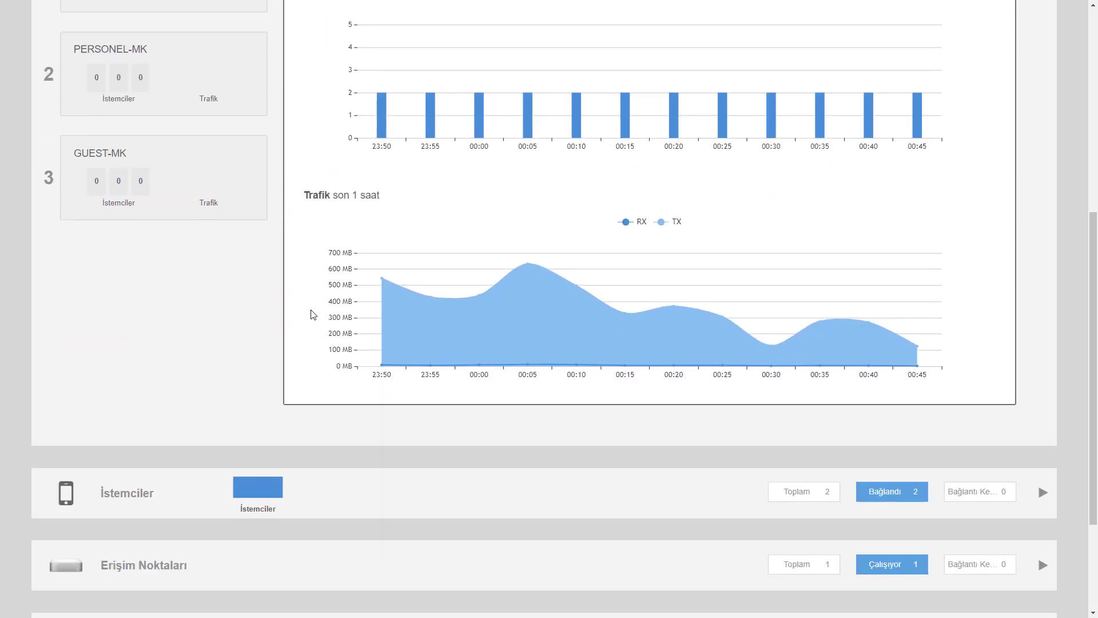
Step: Check the wireless clients list and the access points summary with its client status and traffic charts
{"action": "left_click", "coordinate": [426, 503]}
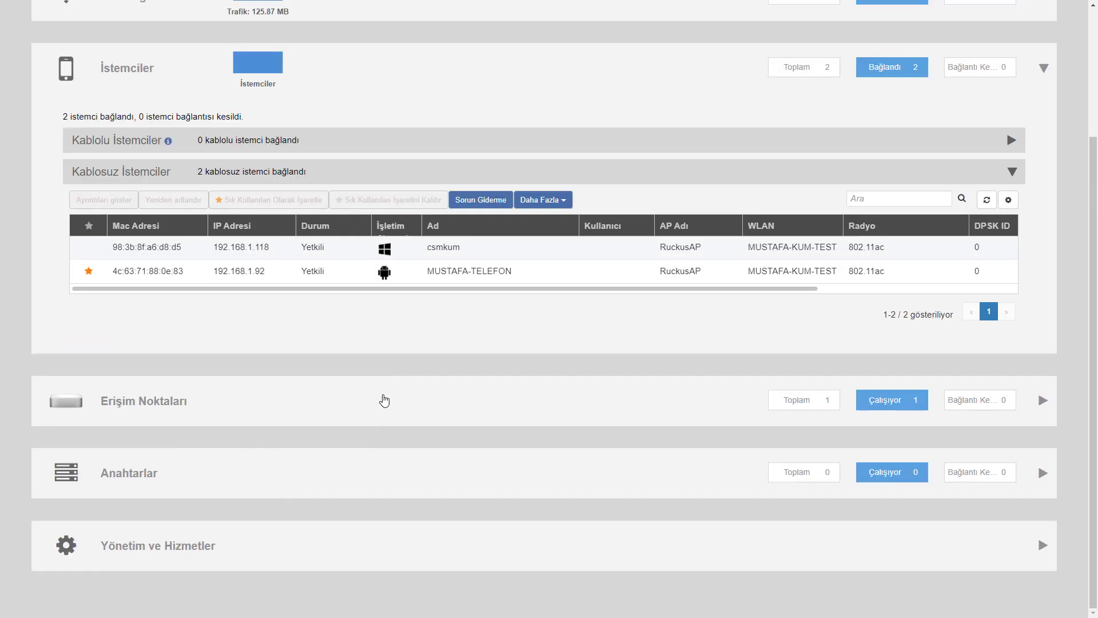
{"action": "left_click", "coordinate": [384, 401]}
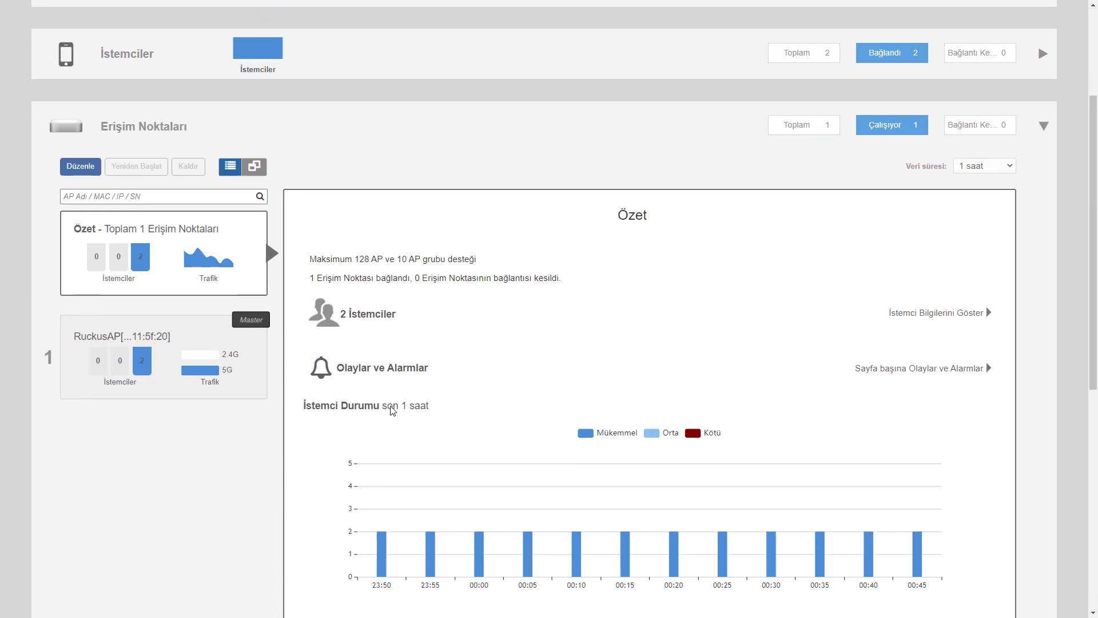
{"action": "scroll", "coordinate": [393, 411], "scroll_direction": "down", "scroll_amount": 1}
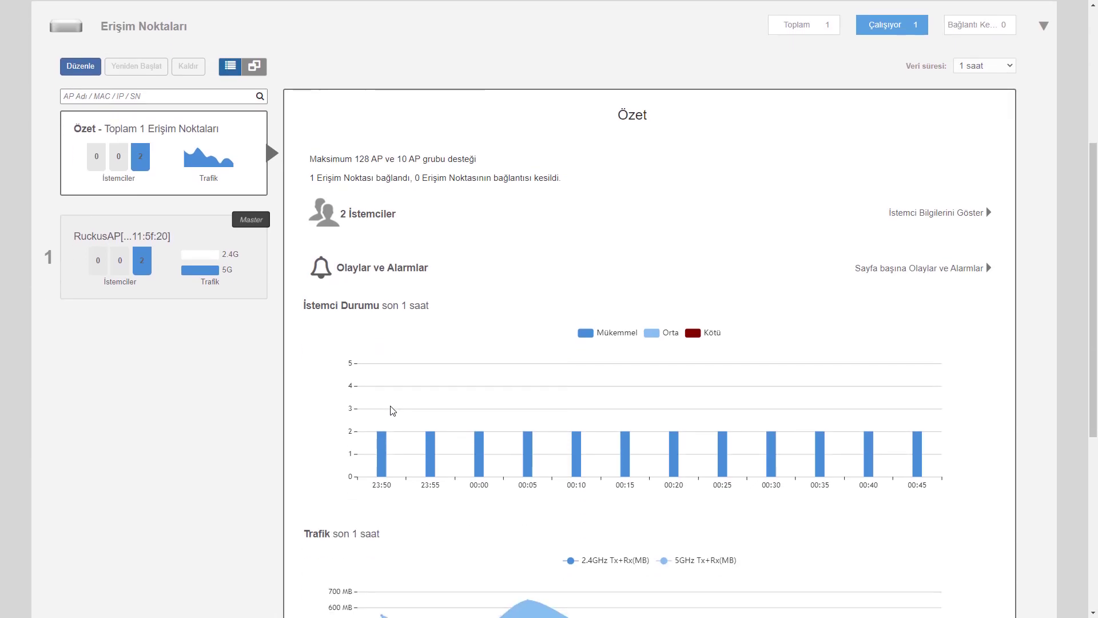
{"action": "scroll", "coordinate": [392, 411], "scroll_direction": "down", "scroll_amount": 1}
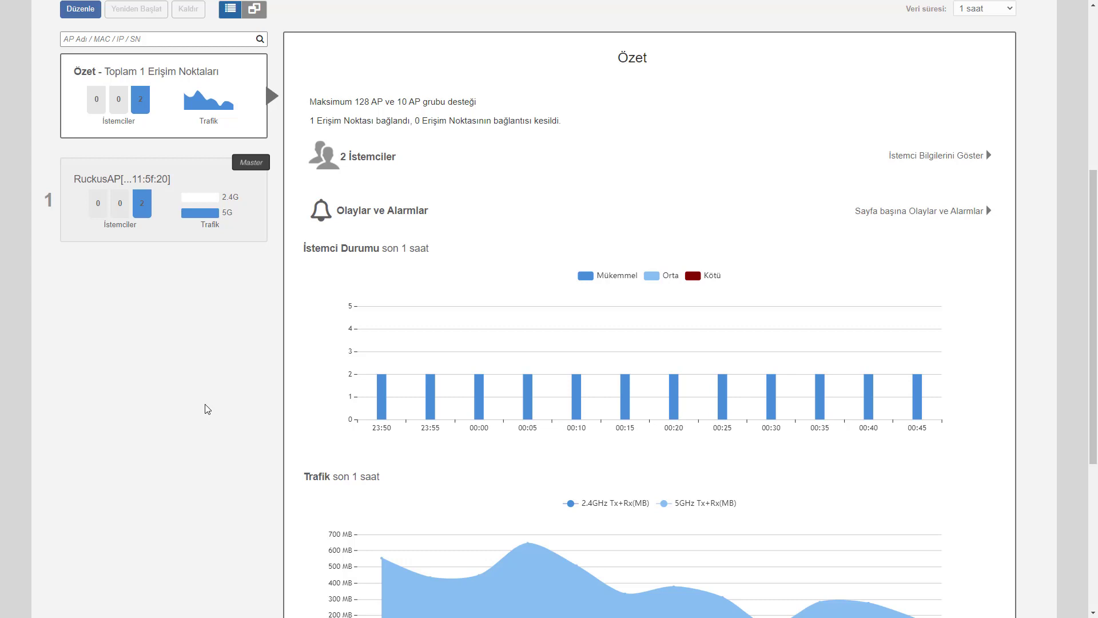
{"action": "scroll", "coordinate": [207, 409], "scroll_direction": "down", "scroll_amount": 5}
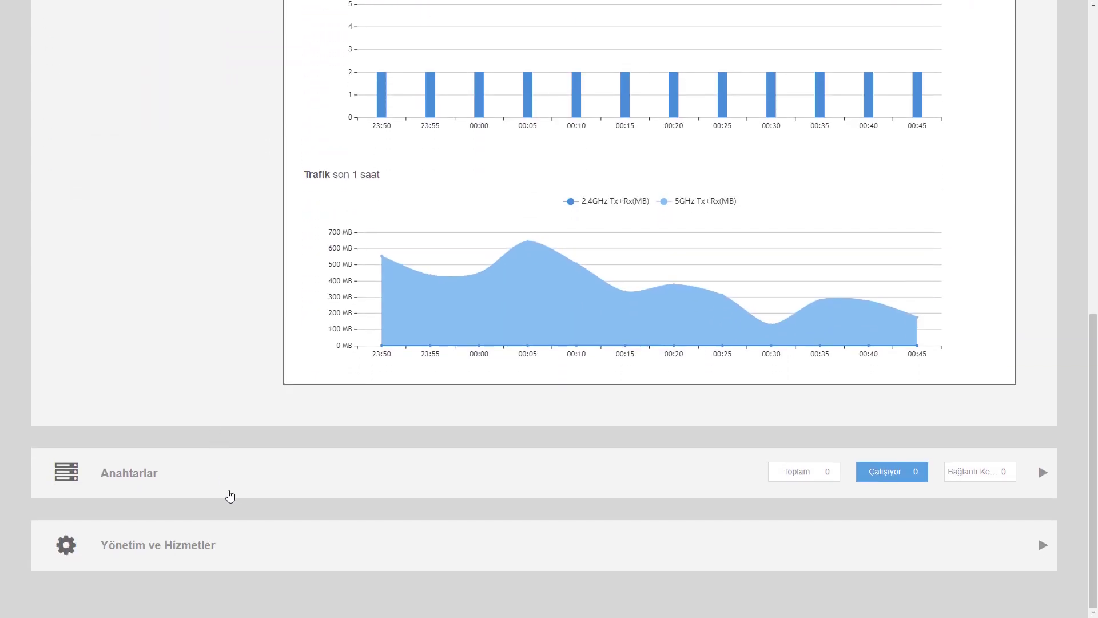
Step: Examine the switches summary, including its port information, PoE budget usage and events and alarms
{"action": "left_click", "coordinate": [230, 495]}
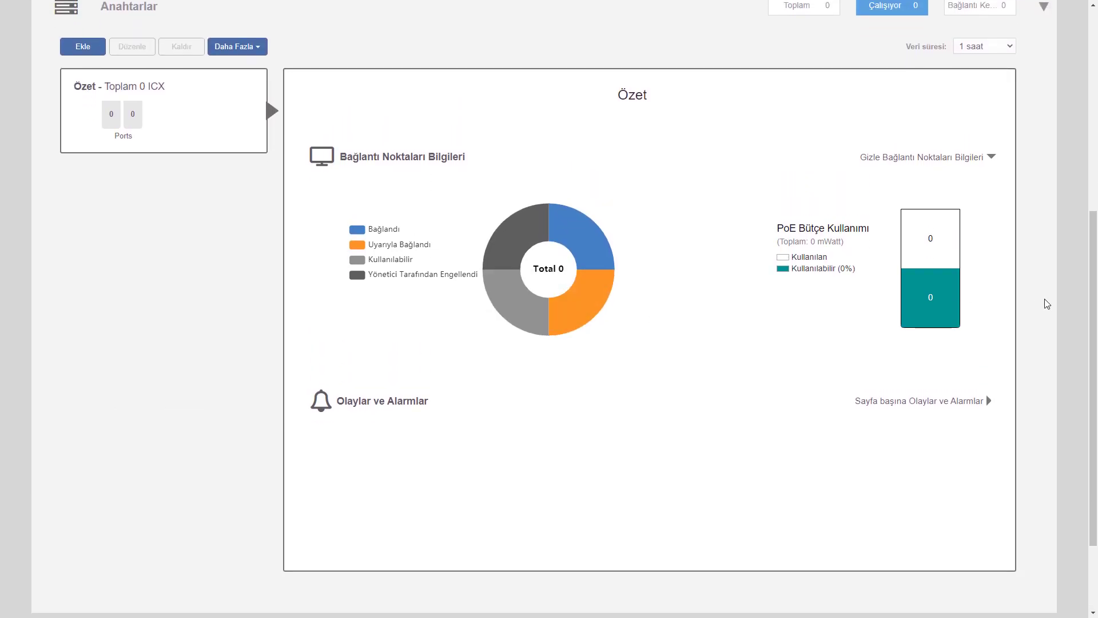
{"action": "left_click_drag", "start_coordinate": [1094, 303], "coordinate": [1096, 291]}
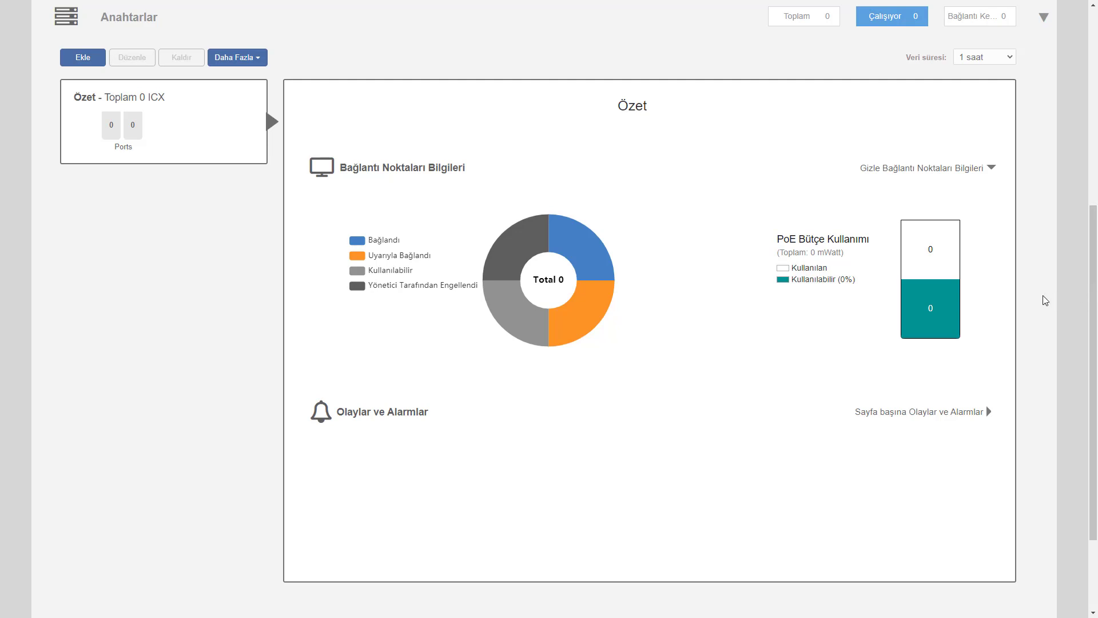
{"action": "scroll", "coordinate": [789, 329], "scroll_direction": "down", "scroll_amount": 3}
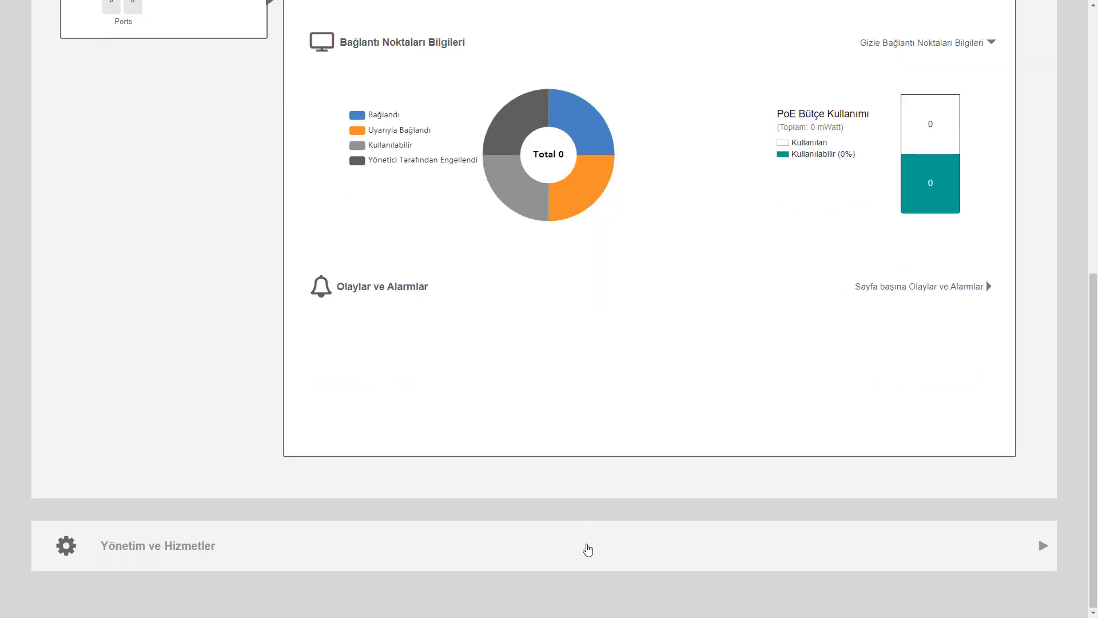
Step: Revisit the network management and network connectivity pages under Administration and Services
{"action": "left_click", "coordinate": [588, 550]}
{"action": "left_click", "coordinate": [115, 503]}
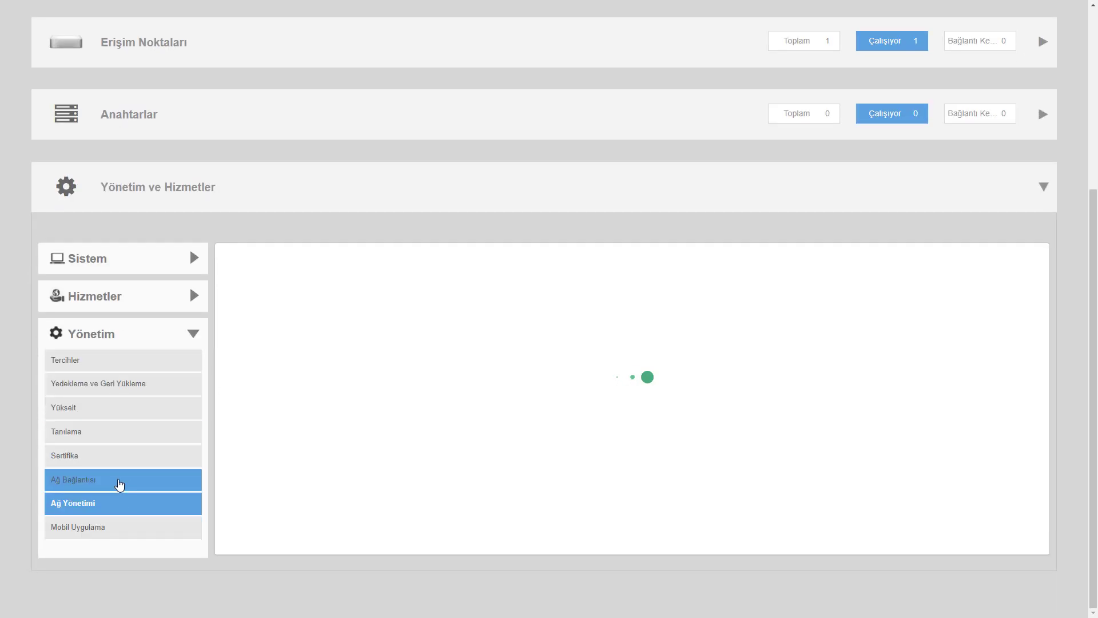
{"action": "left_click", "coordinate": [119, 485]}
{"action": "scroll", "coordinate": [155, 417], "scroll_direction": "up", "scroll_amount": 5}
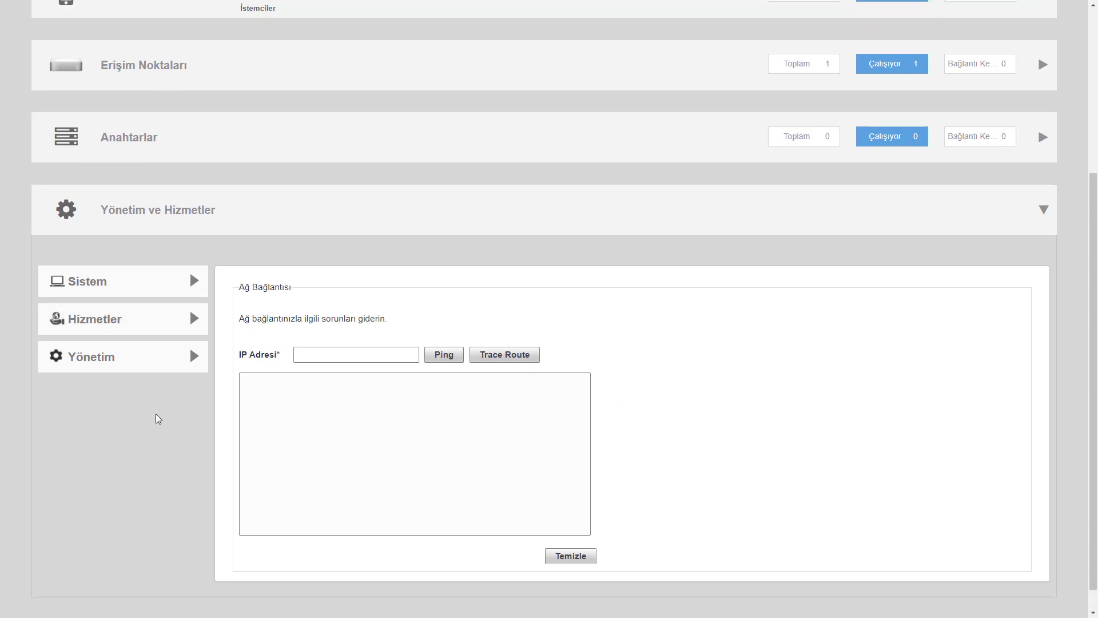